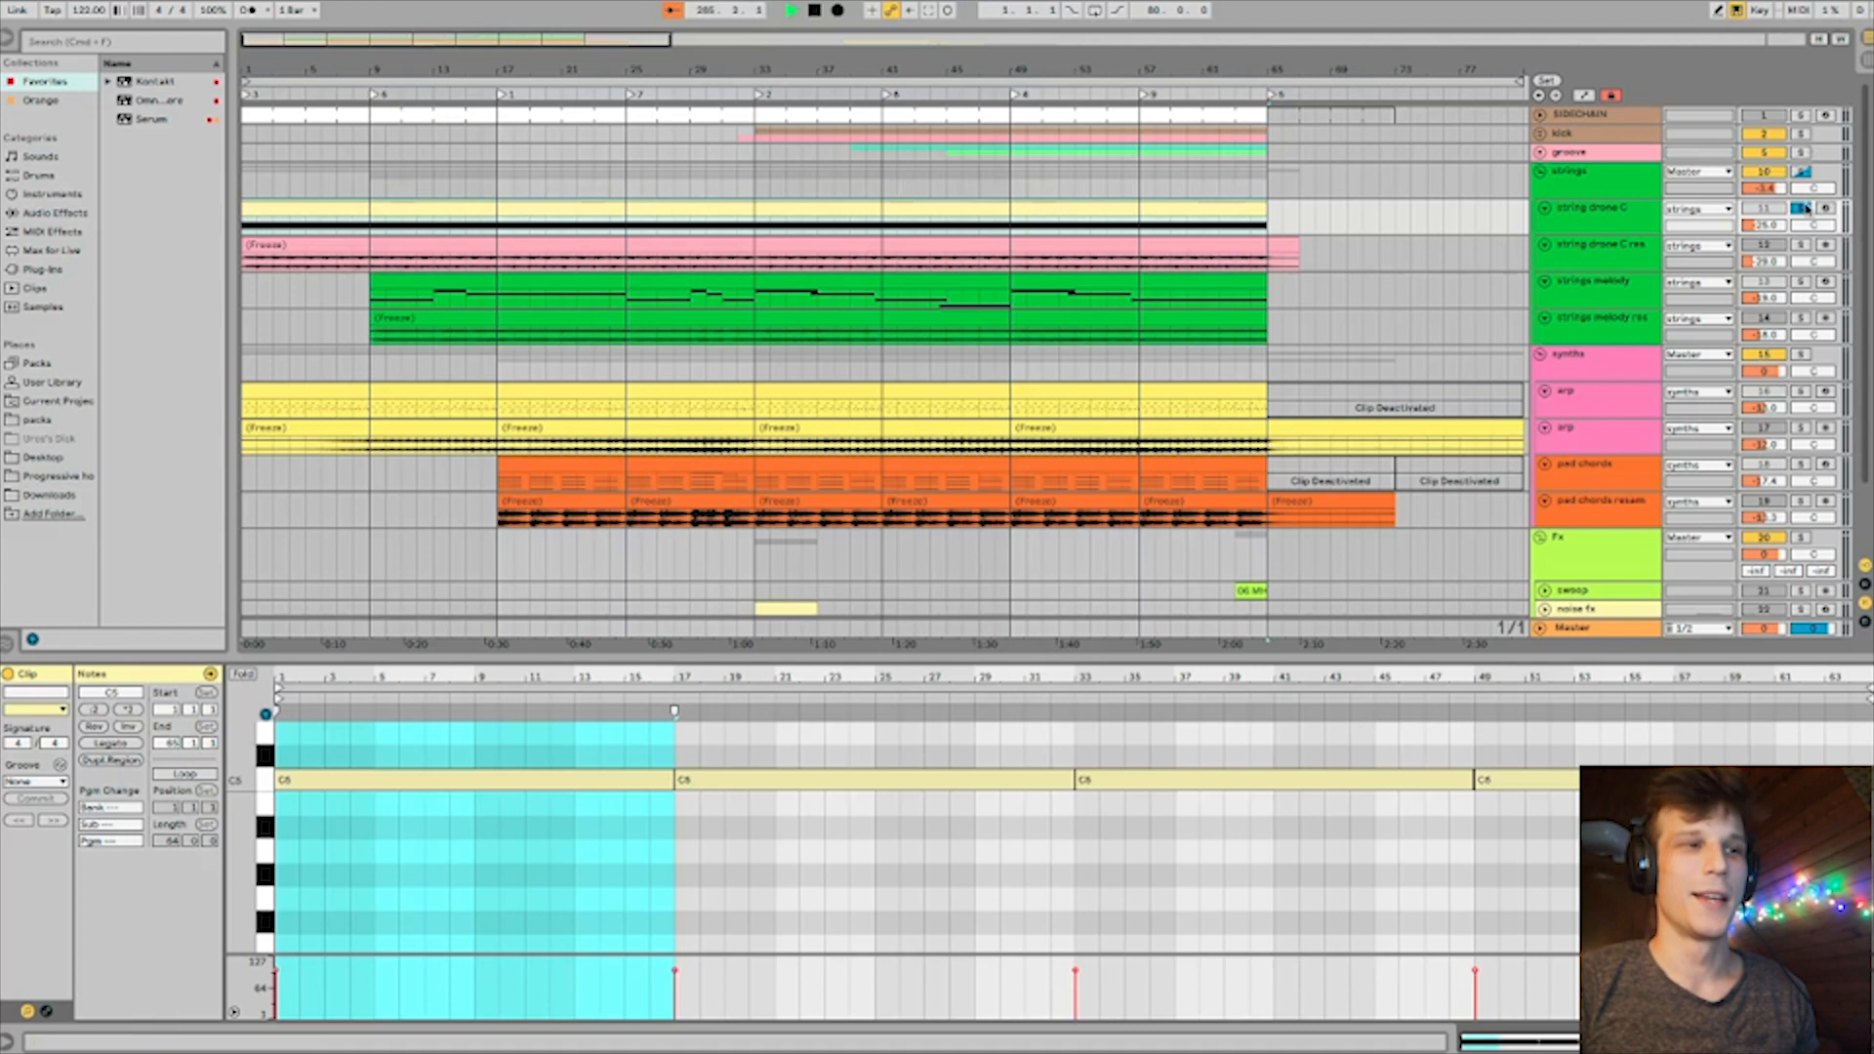
Open the first pad chords clip and select all notes of the chord at bar 1.
{"action": "left_click", "coordinate": [583, 469]}
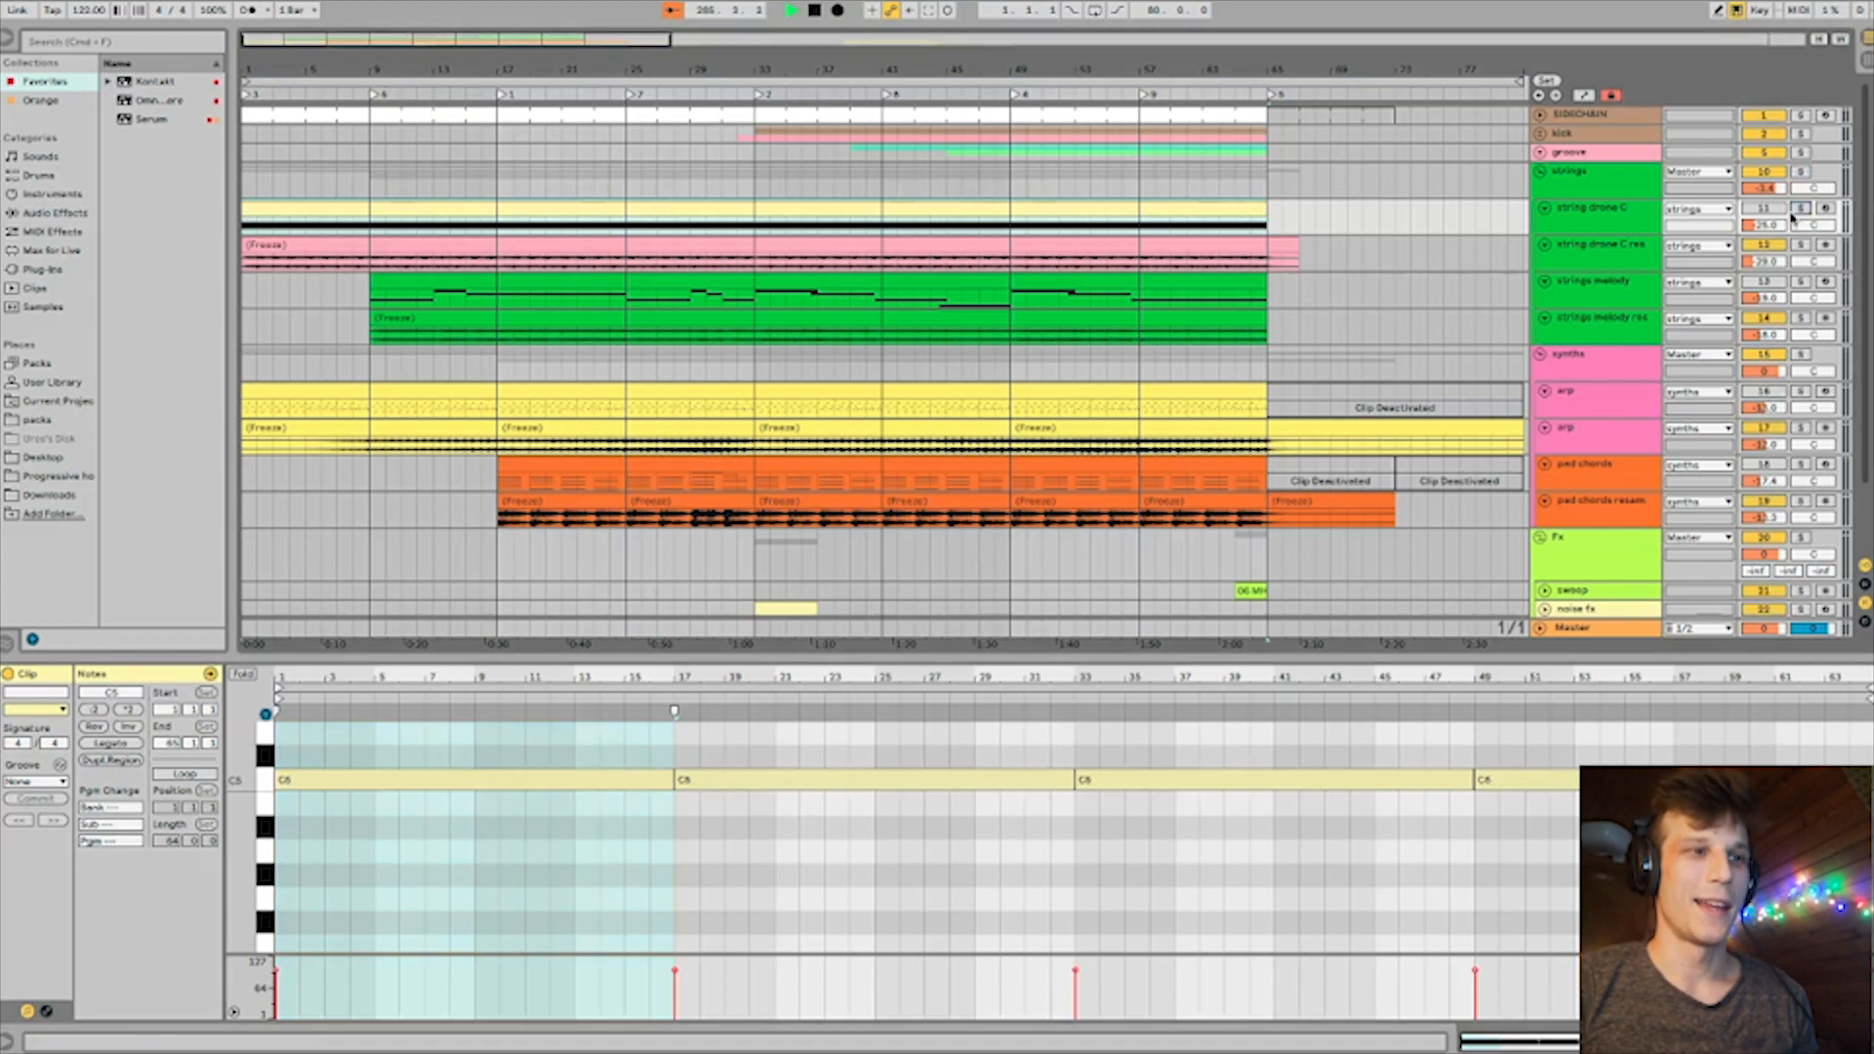
{"action": "double_click", "coordinate": [584, 468]}
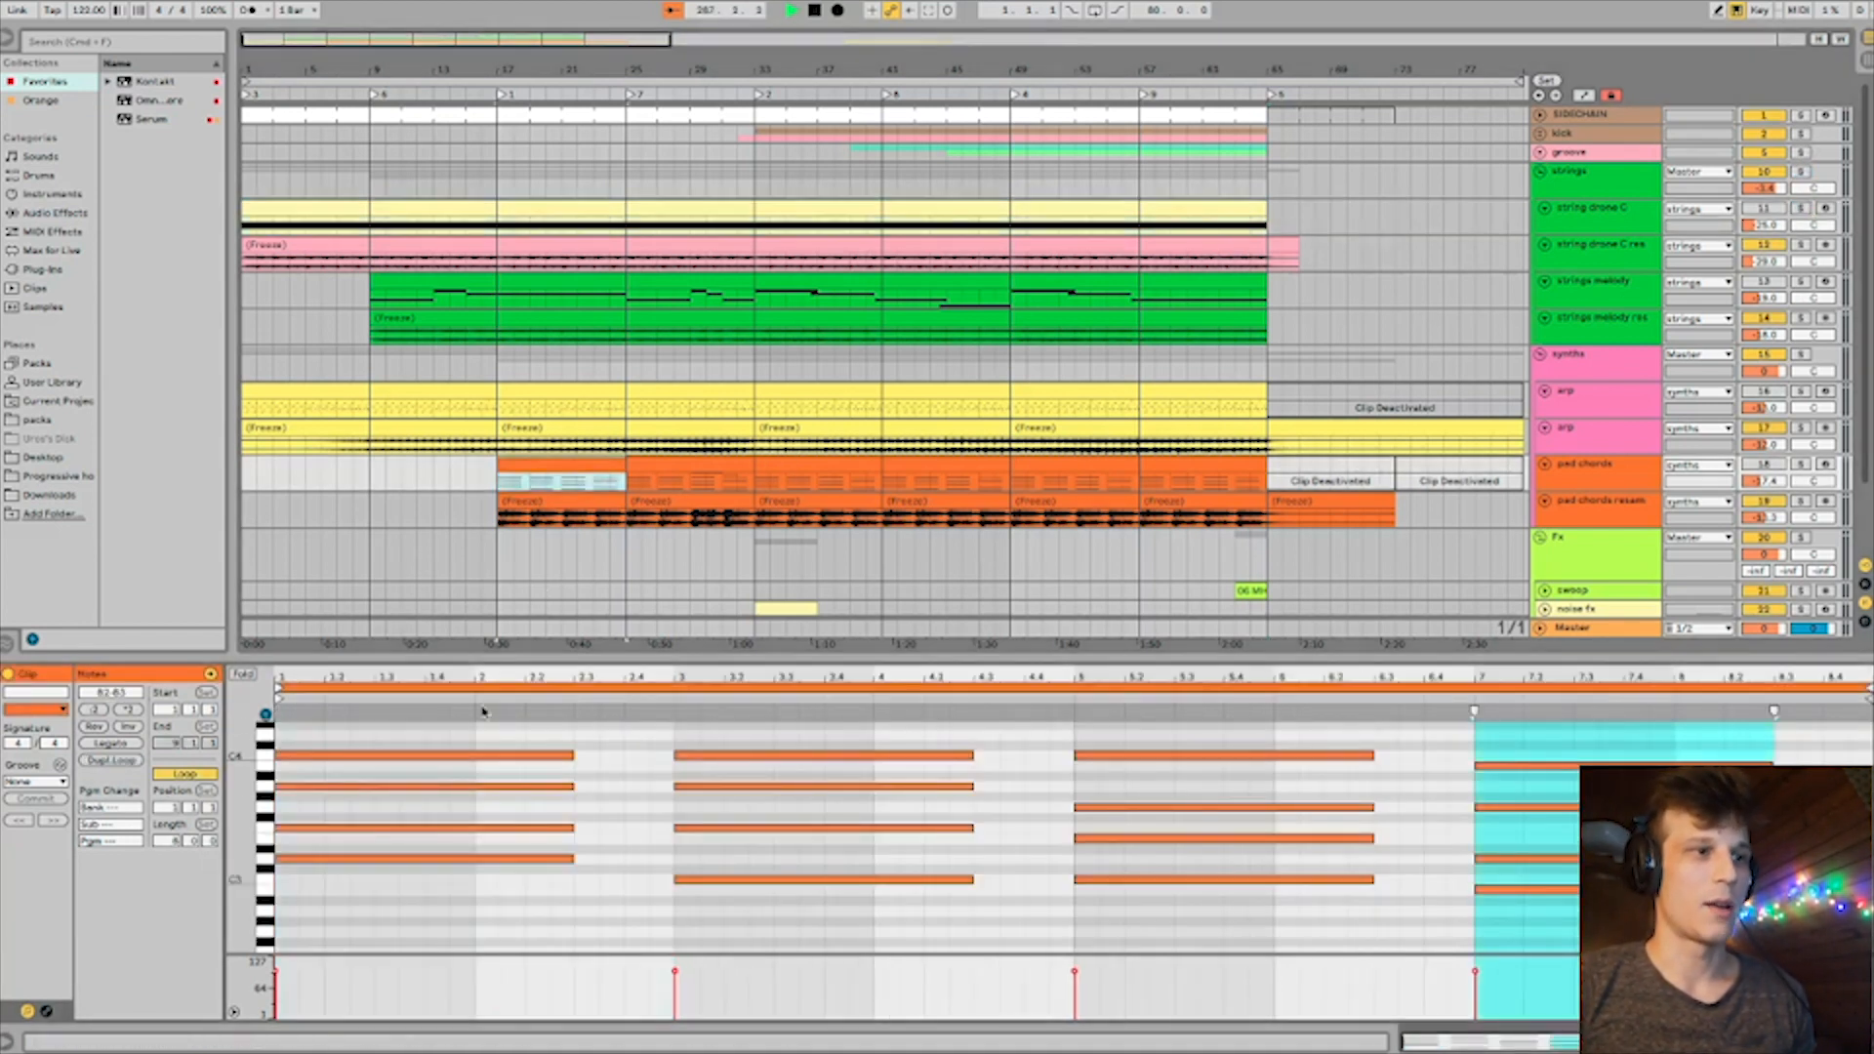
{"action": "left_click", "coordinate": [408, 910]}
{"action": "left_click_drag", "start_coordinate": [406, 888], "coordinate": [412, 768]}
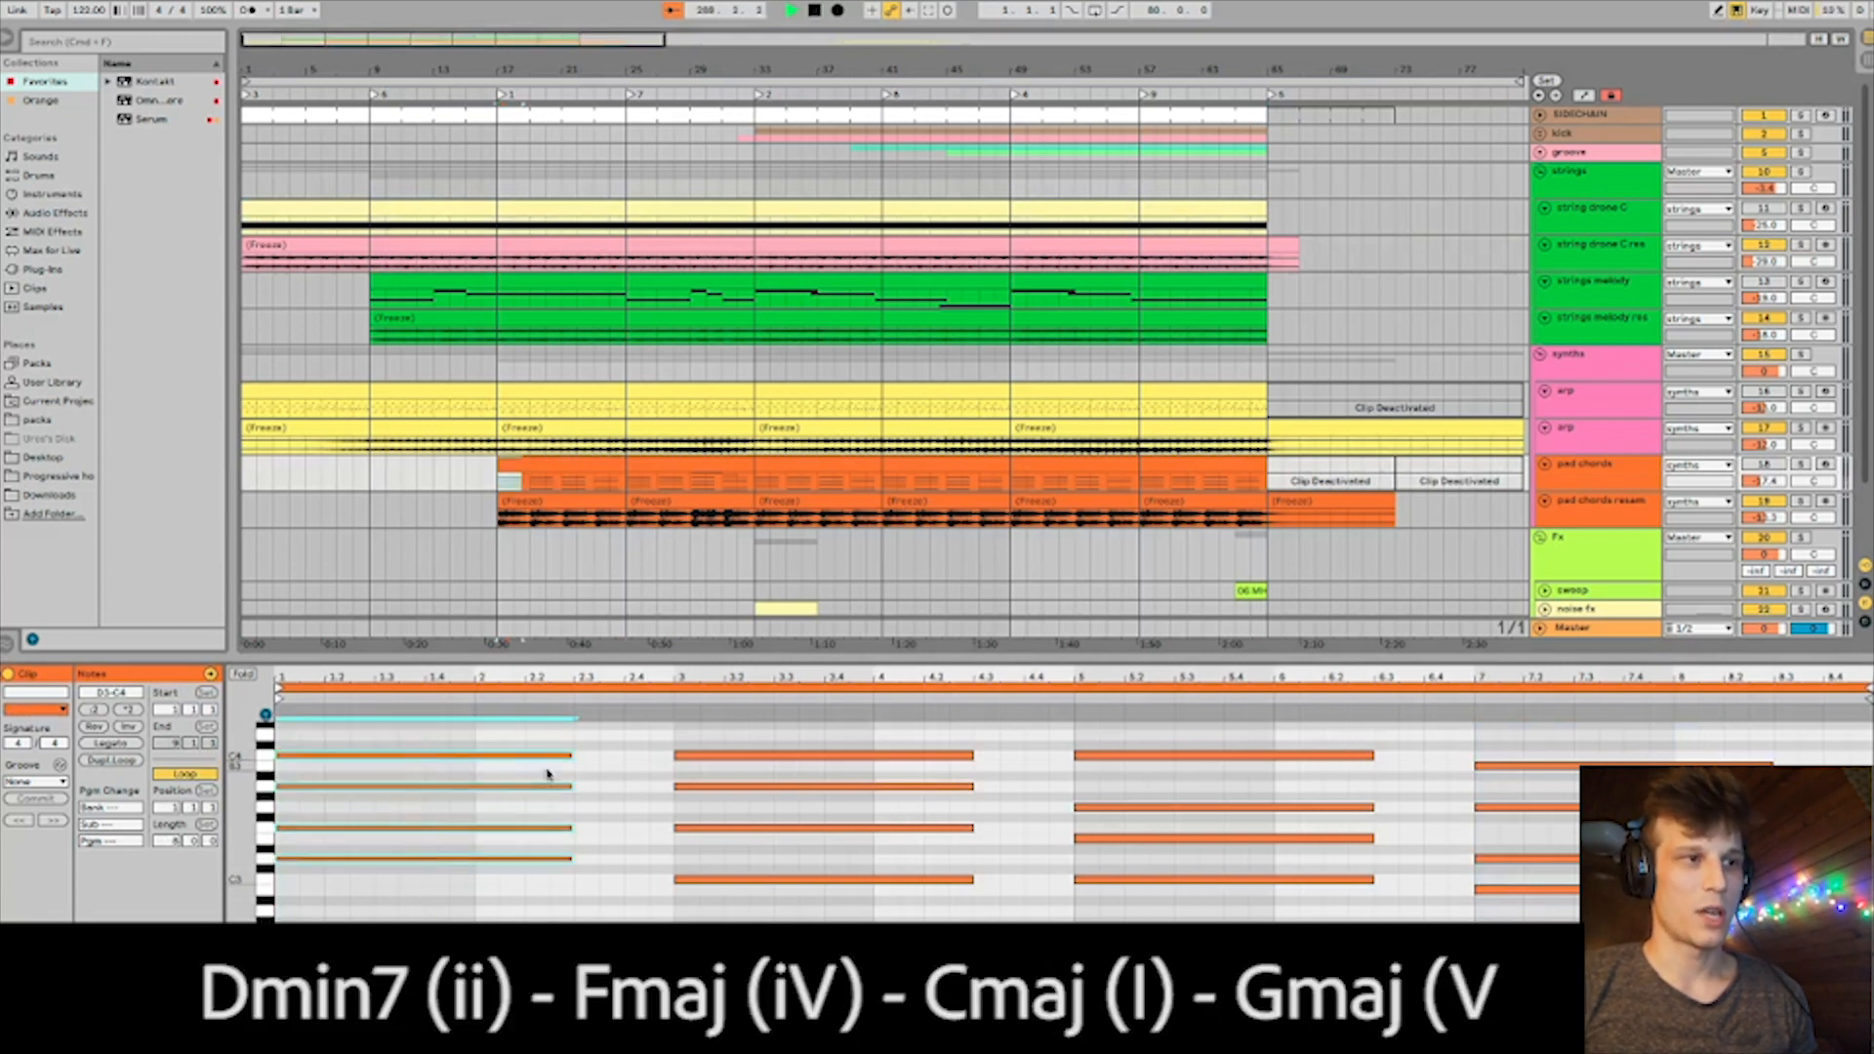
{"action": "left_click_drag", "start_coordinate": [547, 773], "coordinate": [516, 747]}
{"action": "left_click_drag", "start_coordinate": [502, 916], "coordinate": [500, 750]}
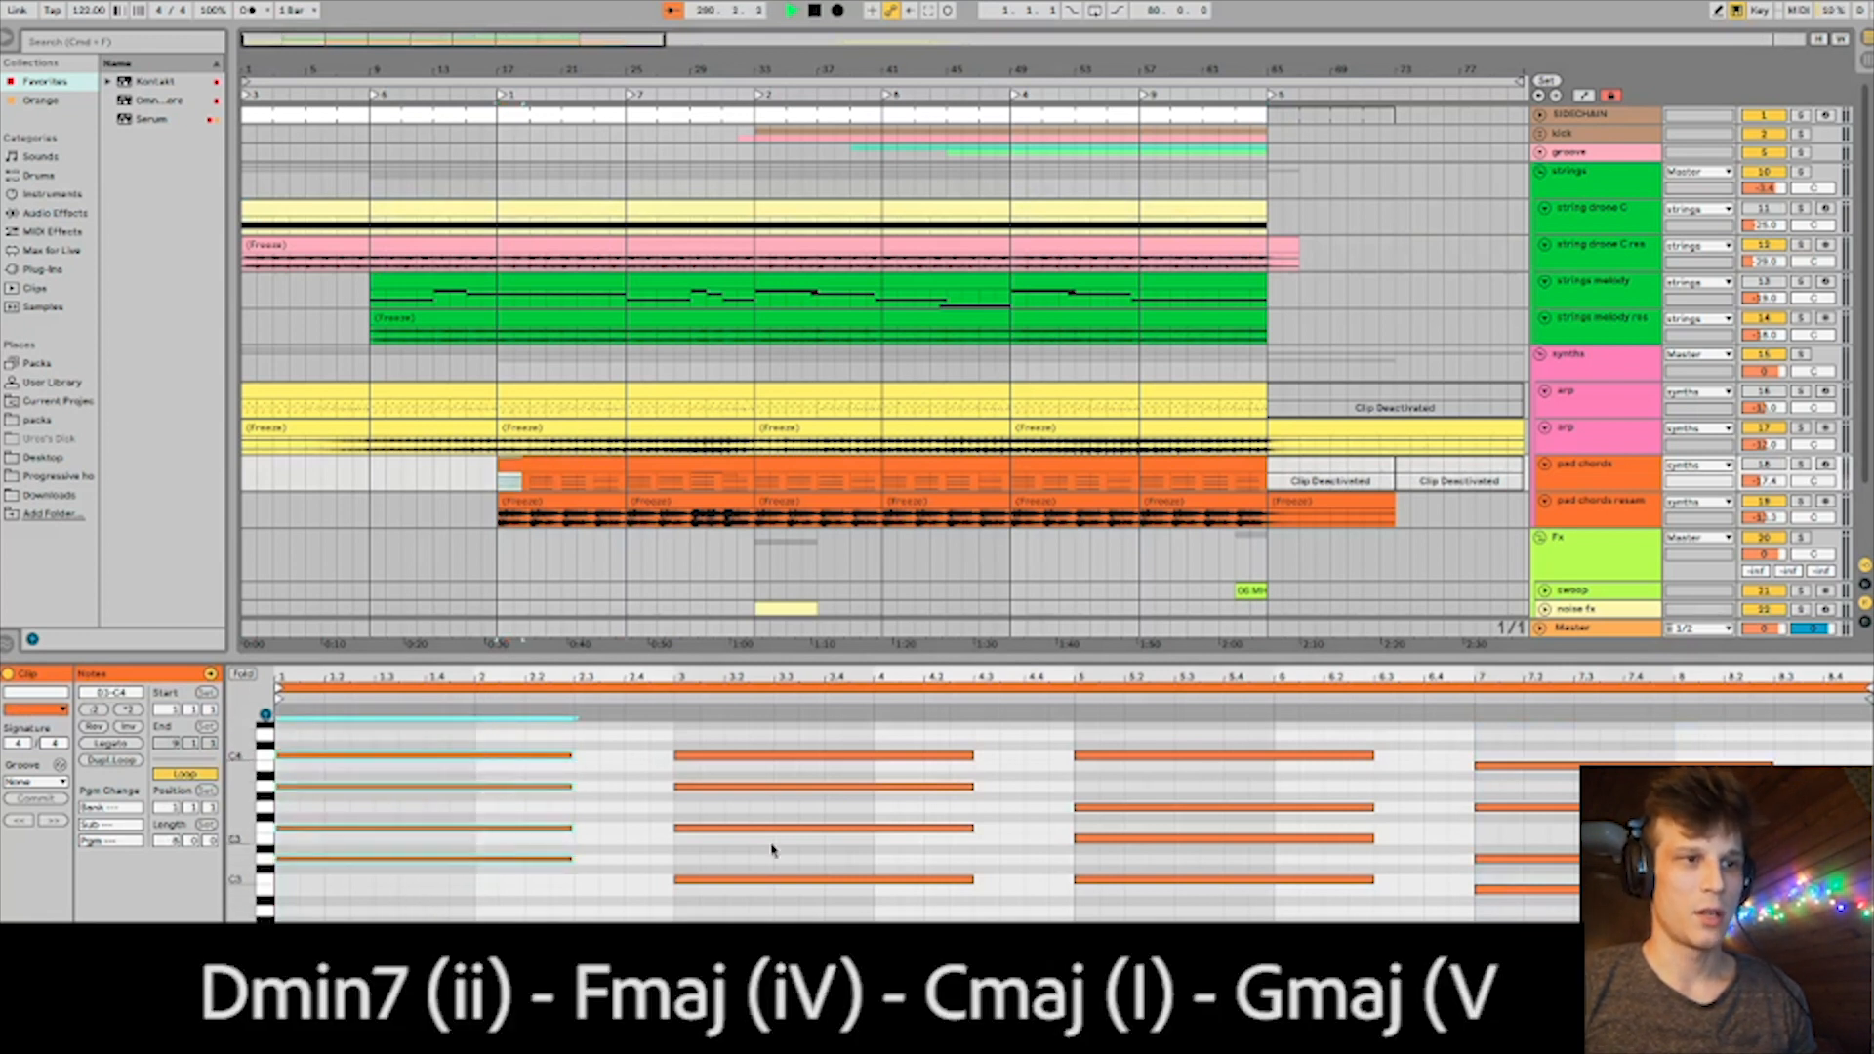
Select all notes of the second pad chord, starting at bar 3.
{"action": "left_click_drag", "start_coordinate": [786, 917], "coordinate": [789, 724]}
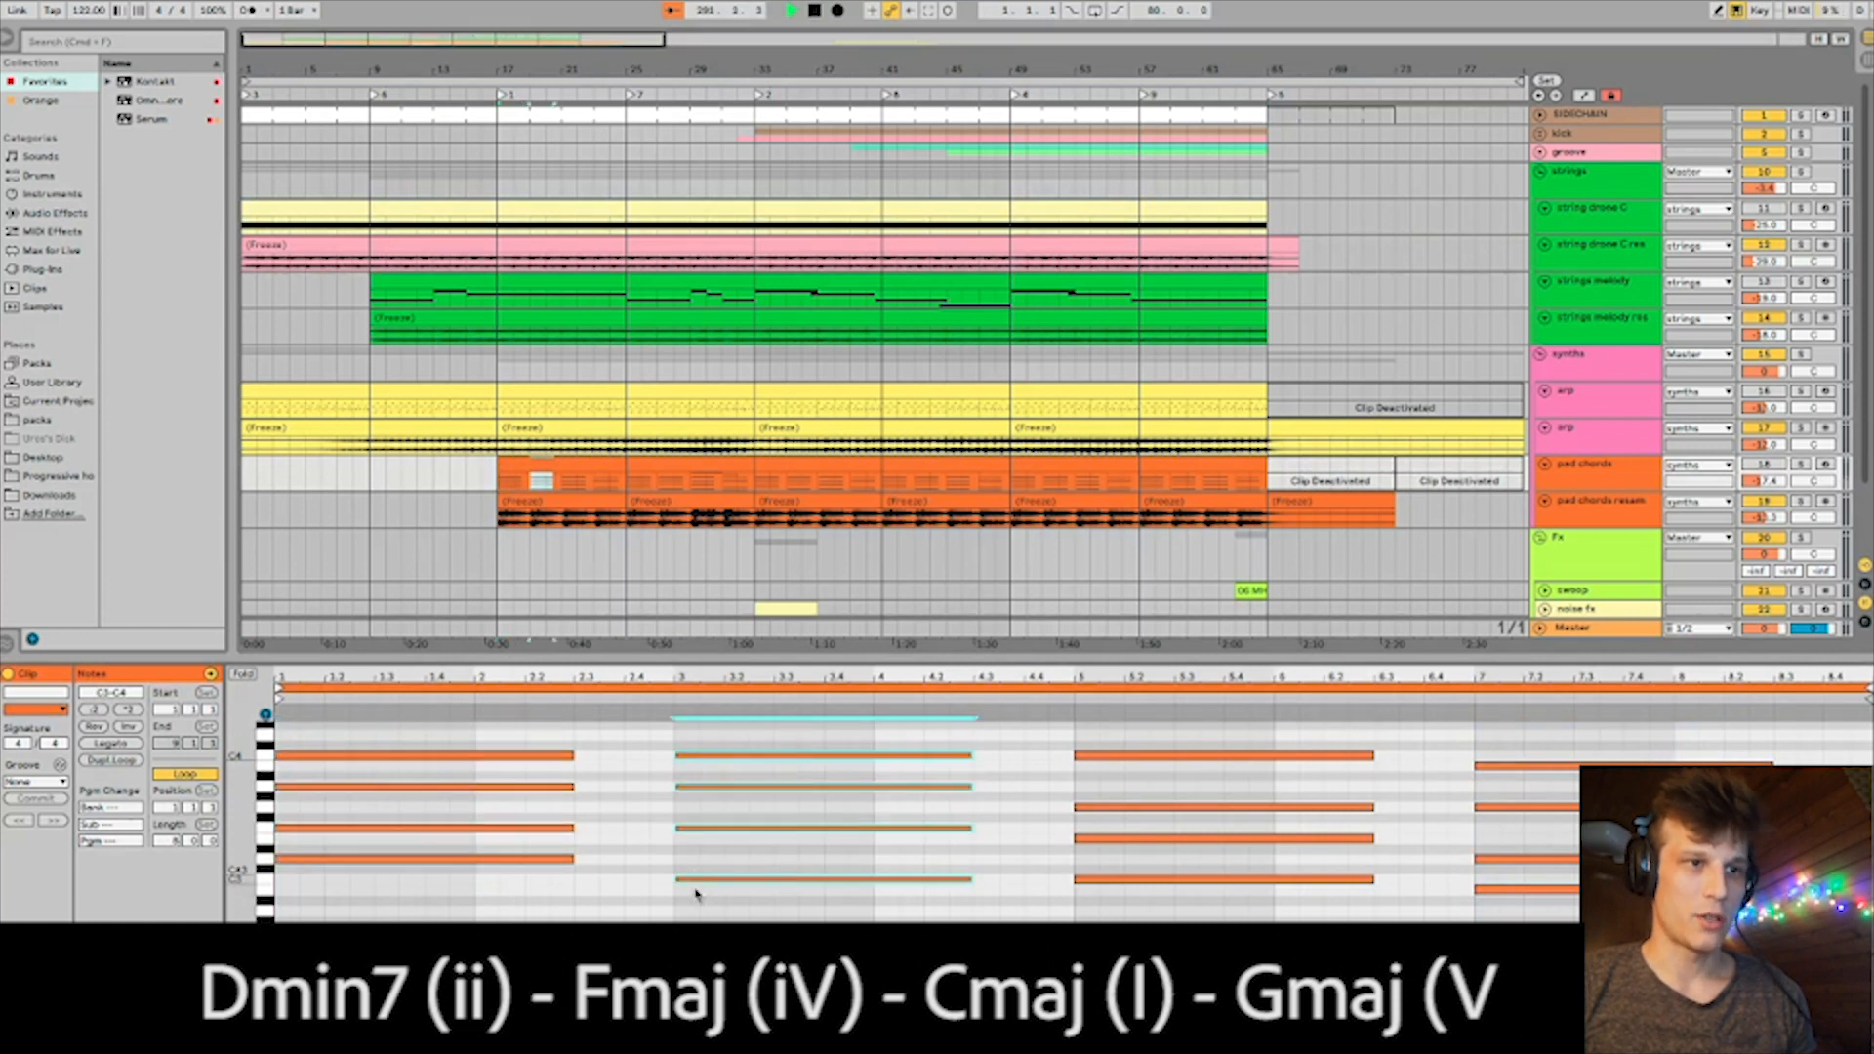
{"action": "left_click_drag", "start_coordinate": [771, 922], "coordinate": [772, 732]}
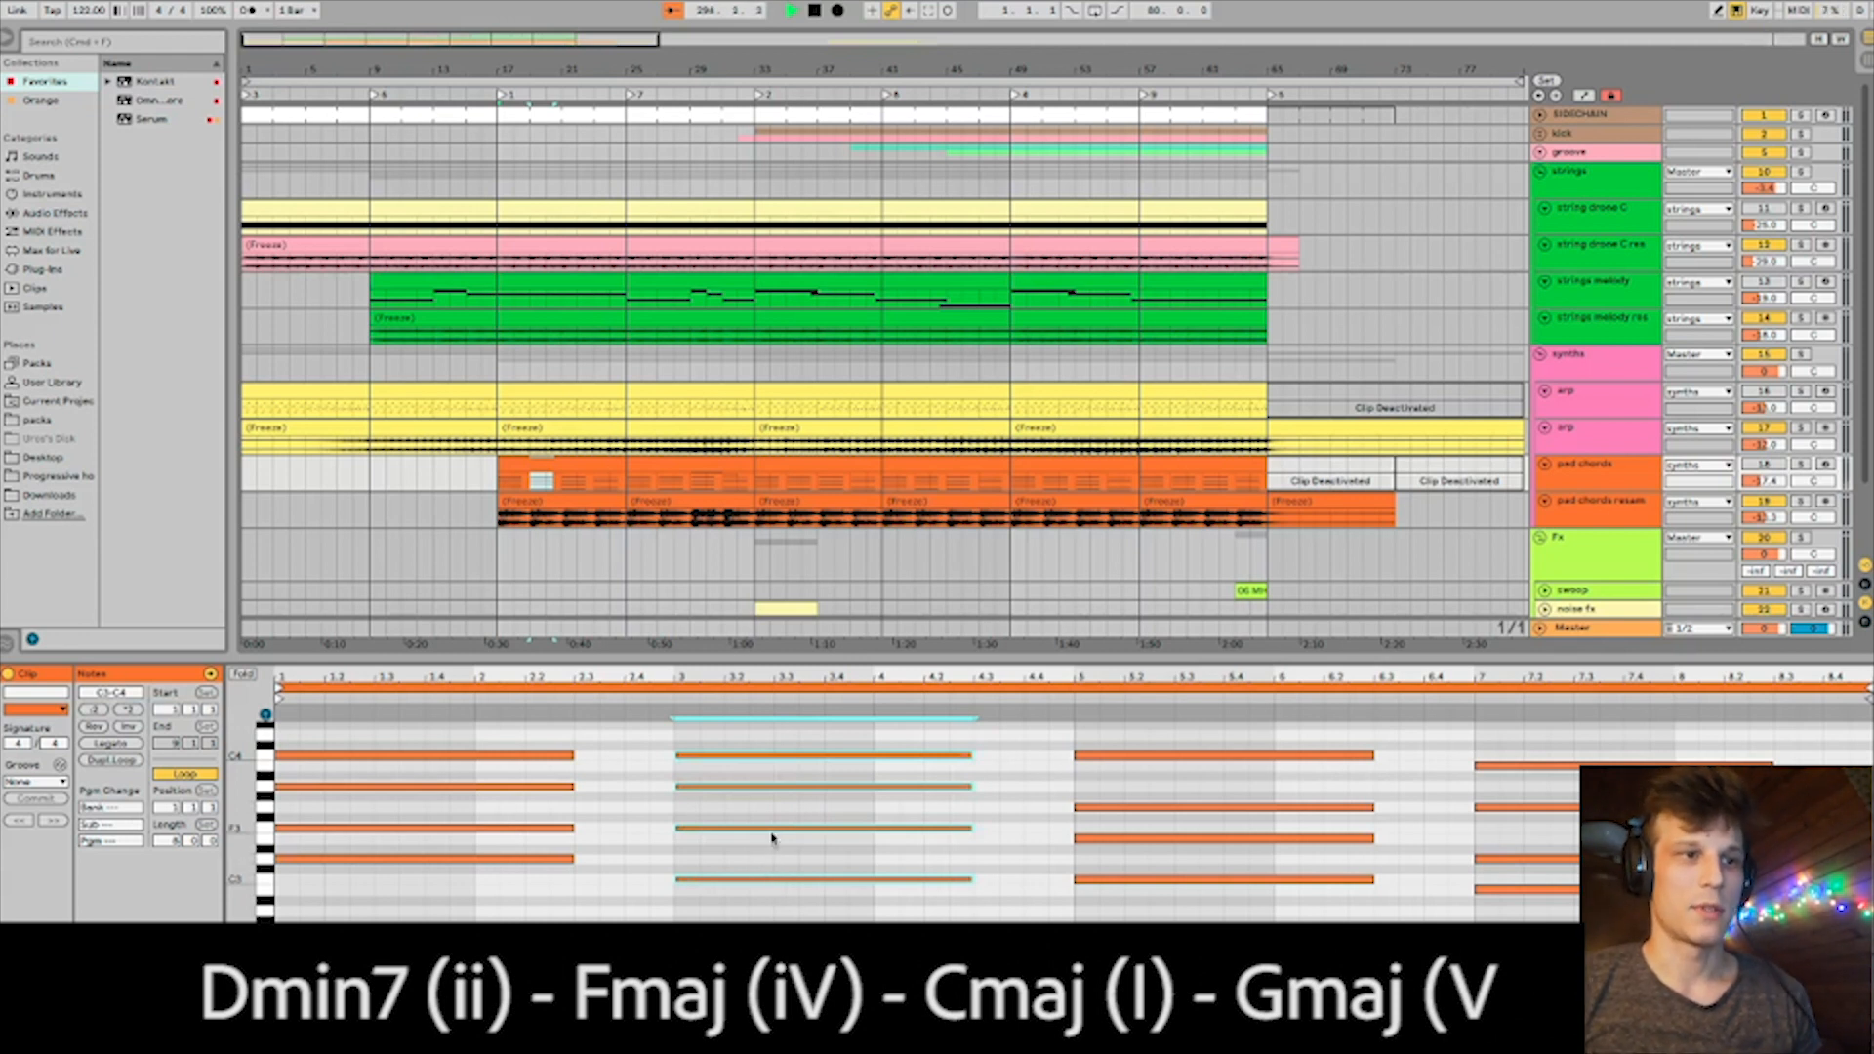
{"action": "left_click", "coordinate": [865, 908]}
{"action": "left_click_drag", "start_coordinate": [867, 913], "coordinate": [830, 715]}
{"action": "left_click_drag", "start_coordinate": [812, 919], "coordinate": [802, 728]}
Select the pad chord starting at bar 5, followed by the one starting at bar 7.
{"action": "left_click_drag", "start_coordinate": [1256, 896], "coordinate": [1259, 767]}
{"action": "scroll", "coordinate": [1320, 831], "scroll_direction": "down", "scroll_amount": 1}
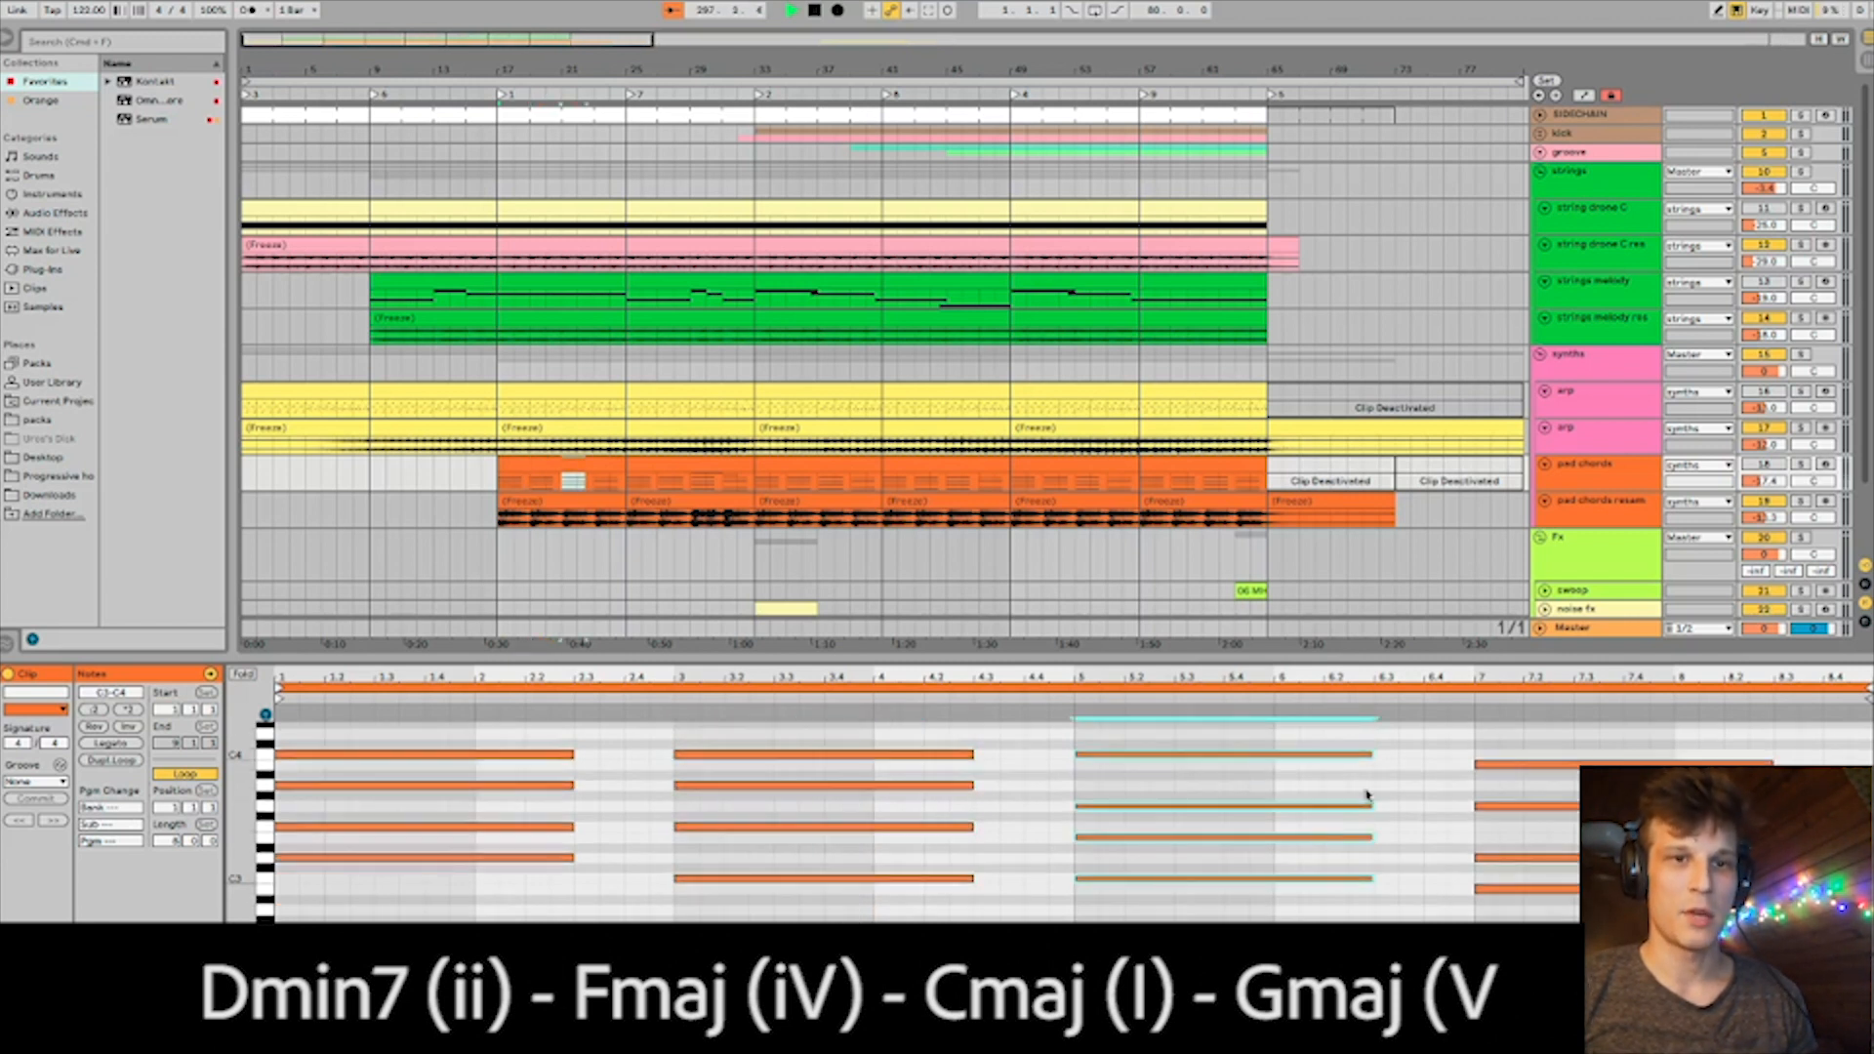
{"action": "left_click_drag", "start_coordinate": [1425, 919], "coordinate": [1606, 732]}
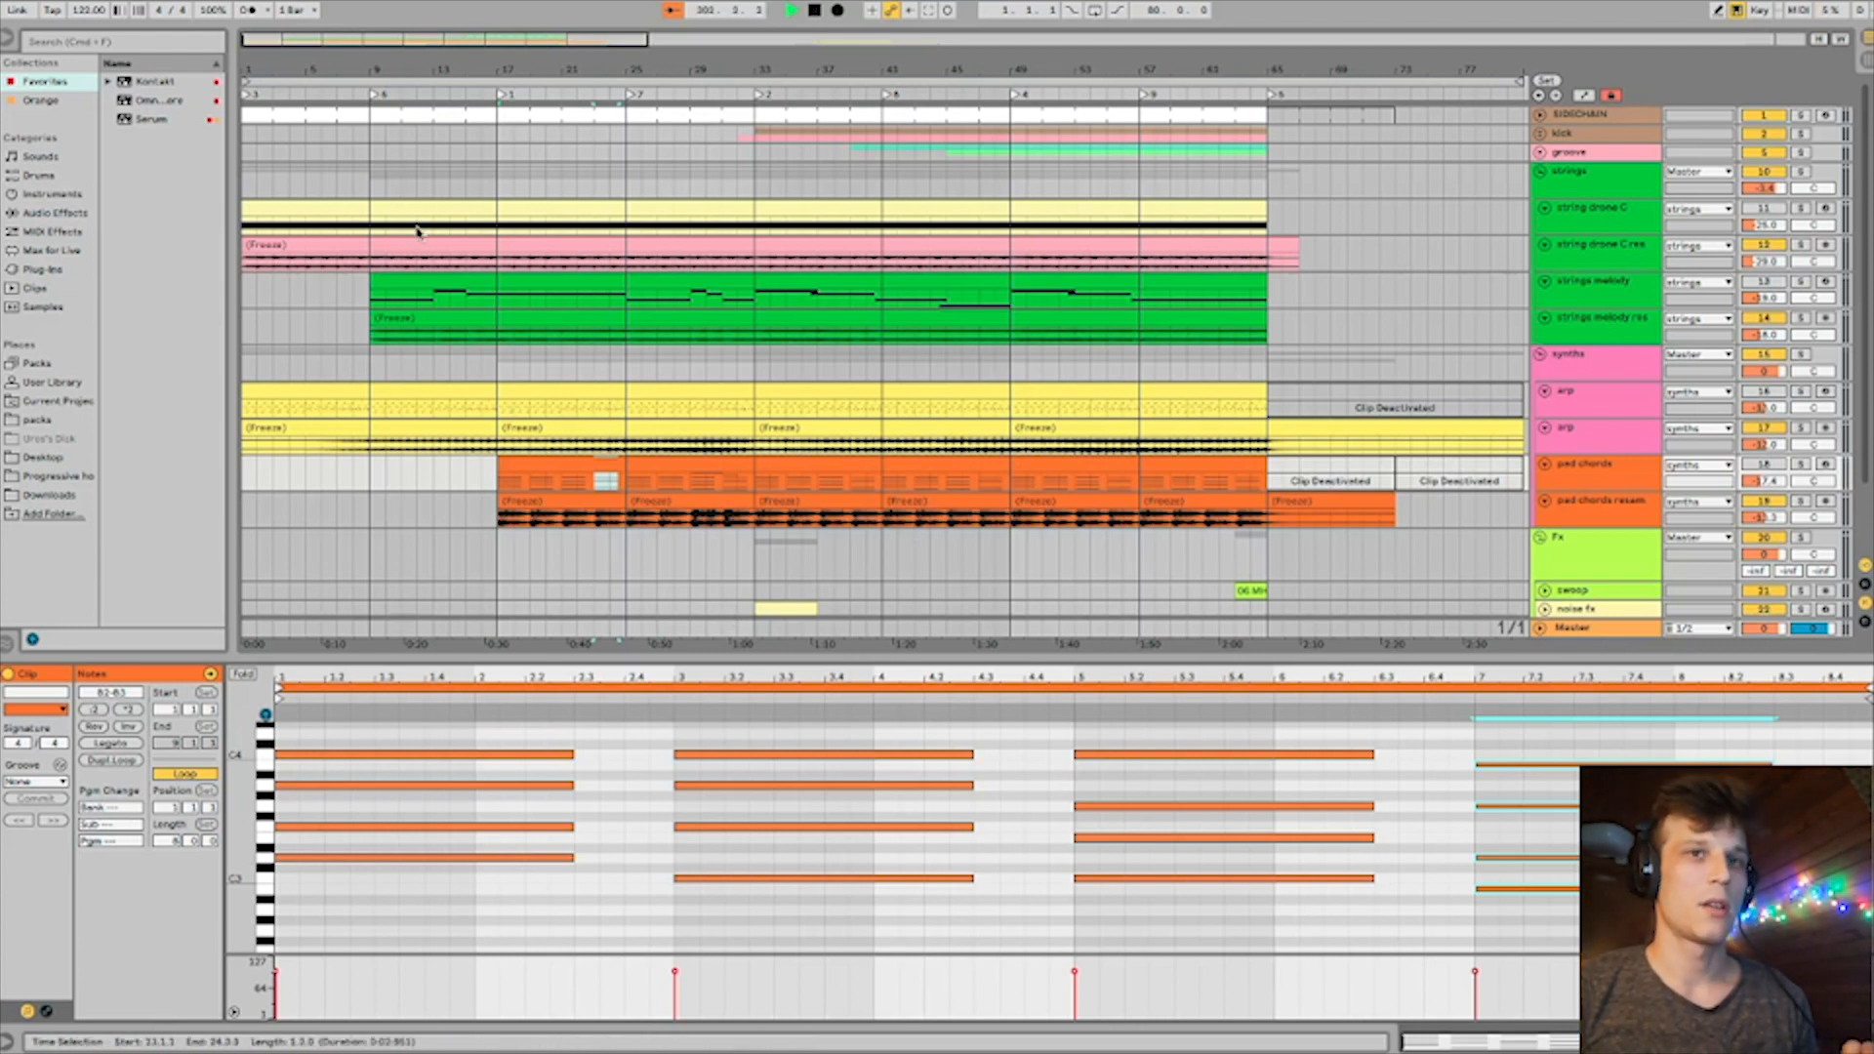
Open the string drone C clip and audition it with its track soloed, selecting its first C5 note.
{"action": "left_click", "coordinate": [353, 203]}
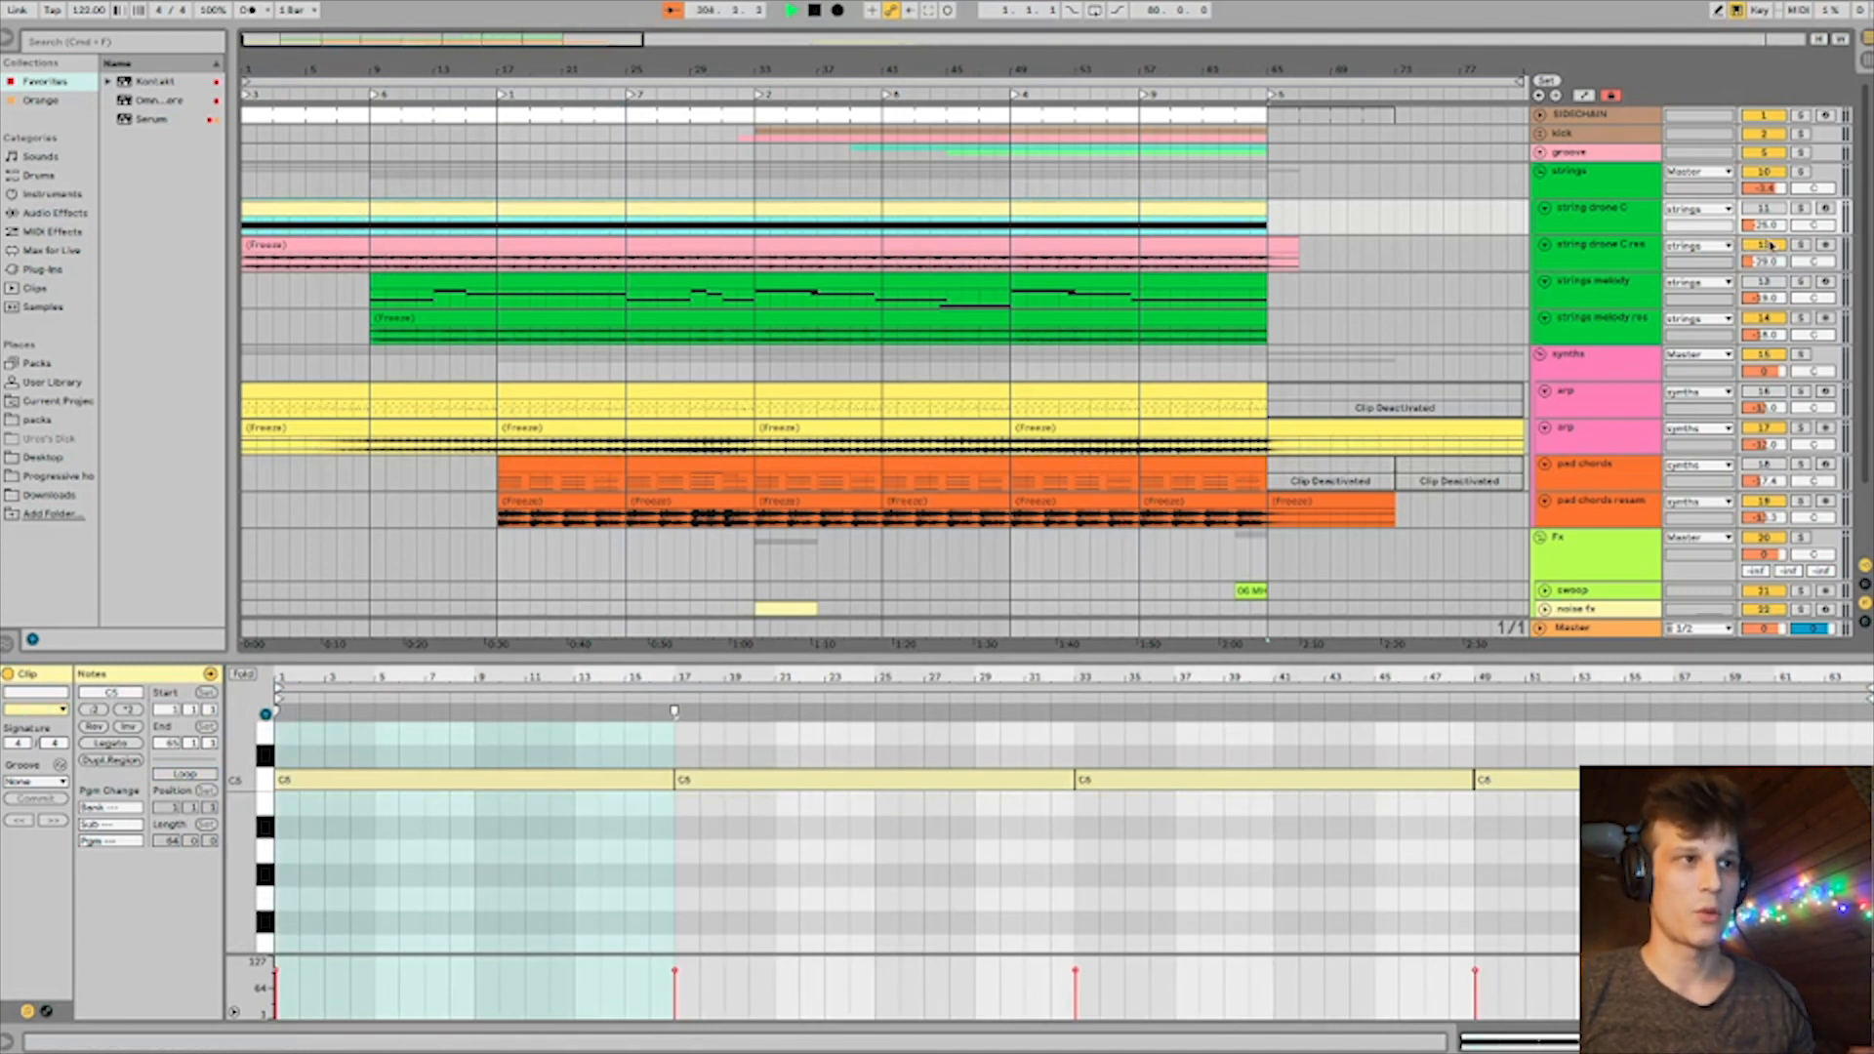
{"action": "left_click", "coordinate": [1799, 208]}
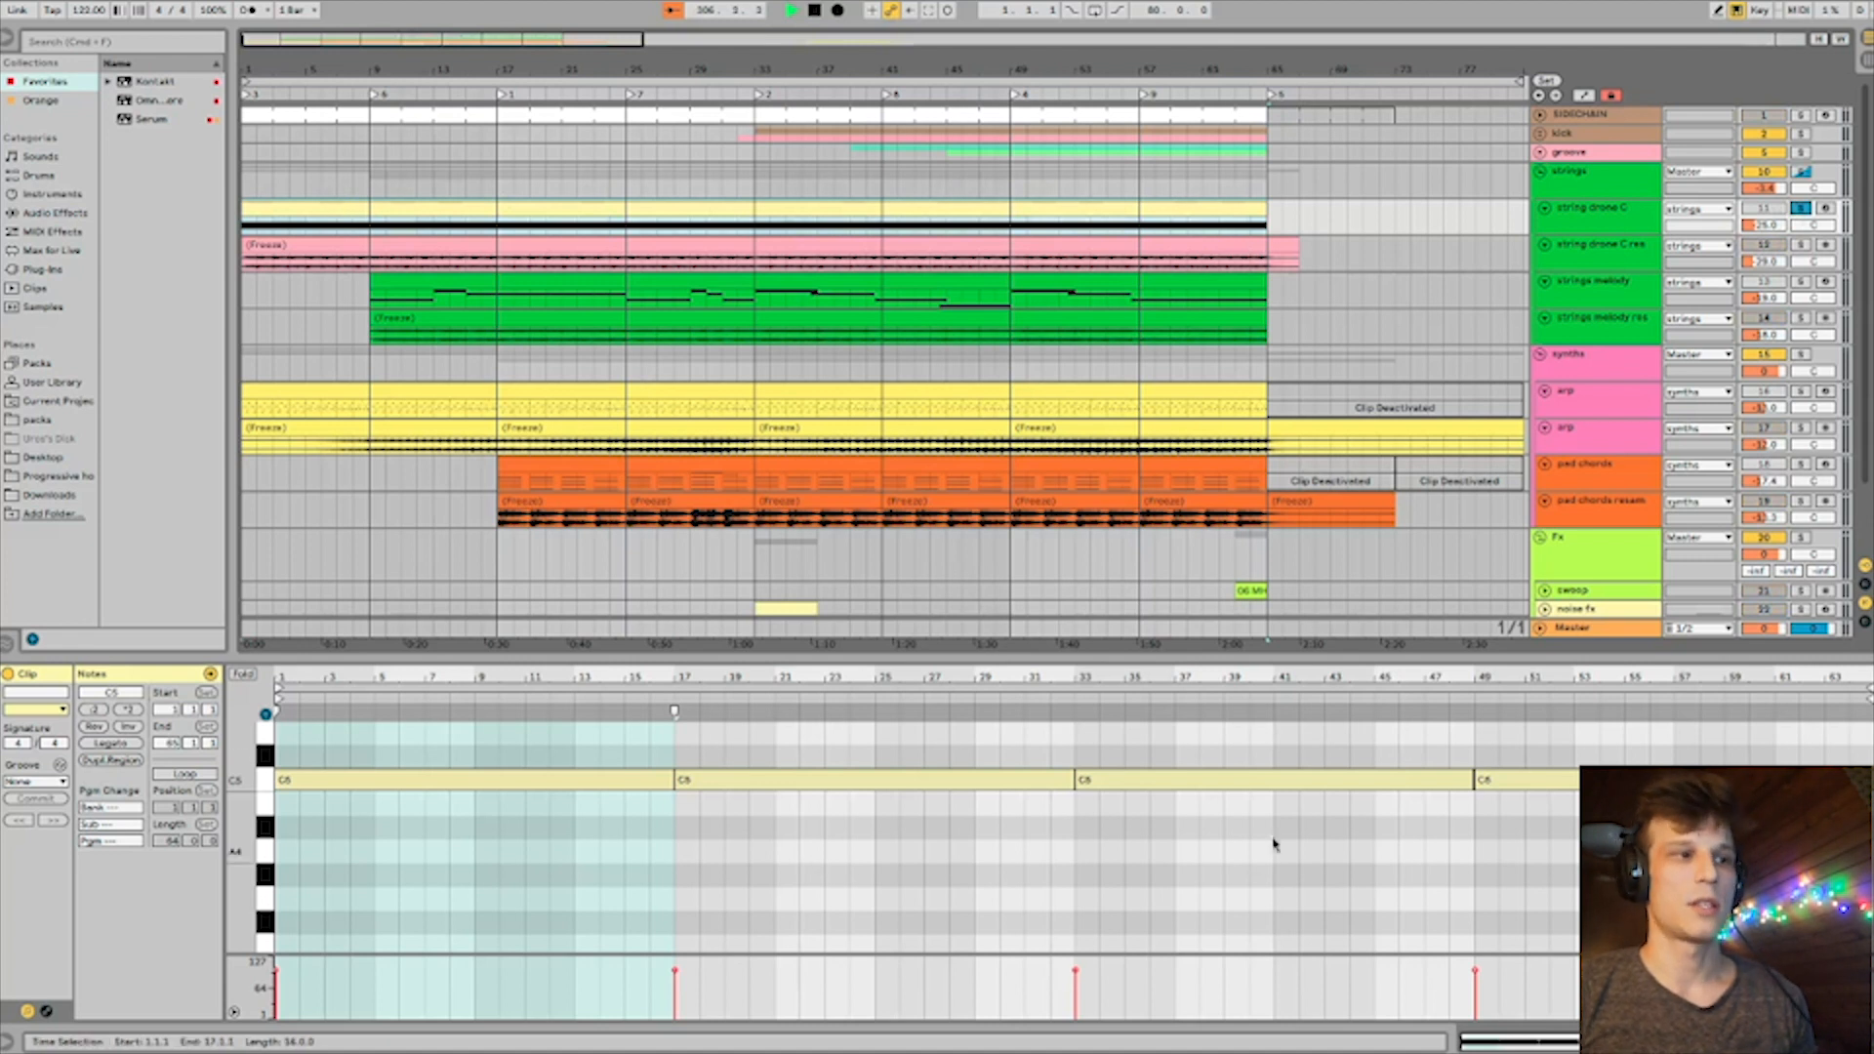
{"action": "left_click_drag", "start_coordinate": [548, 846], "coordinate": [532, 774]}
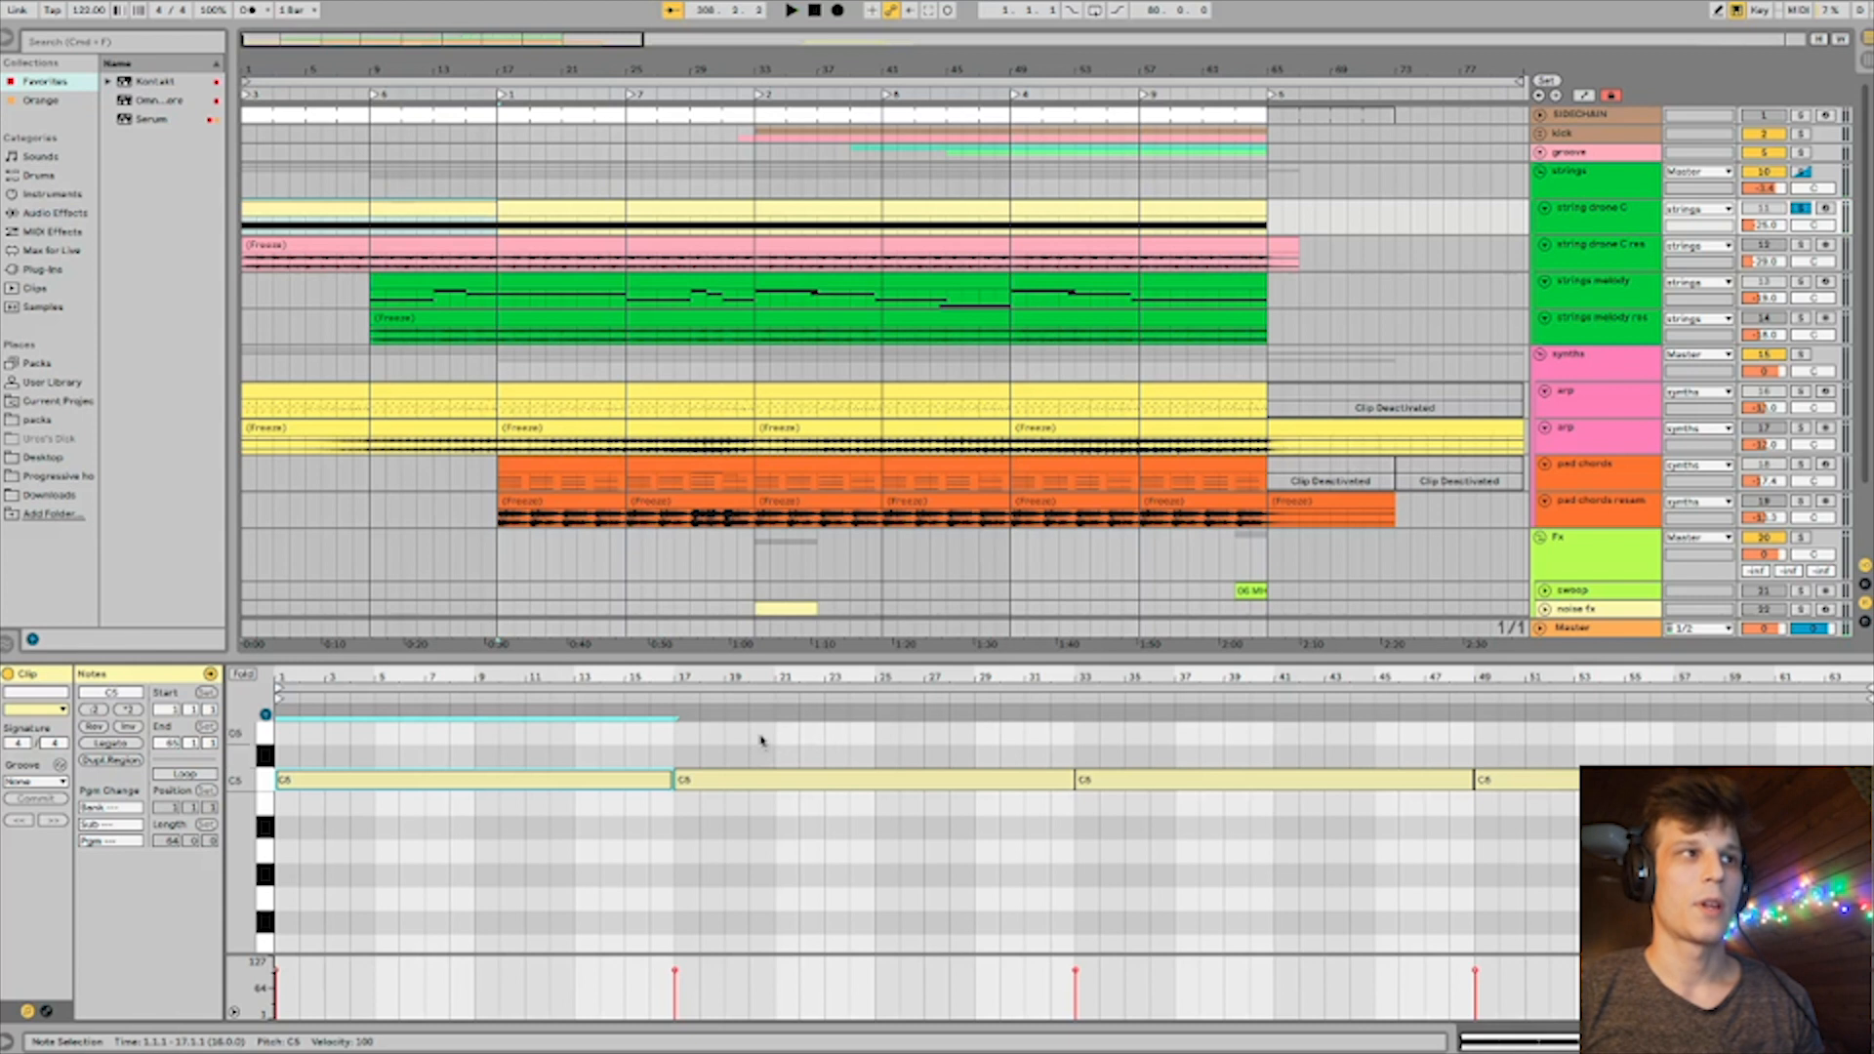
{"action": "key", "text": "space"}
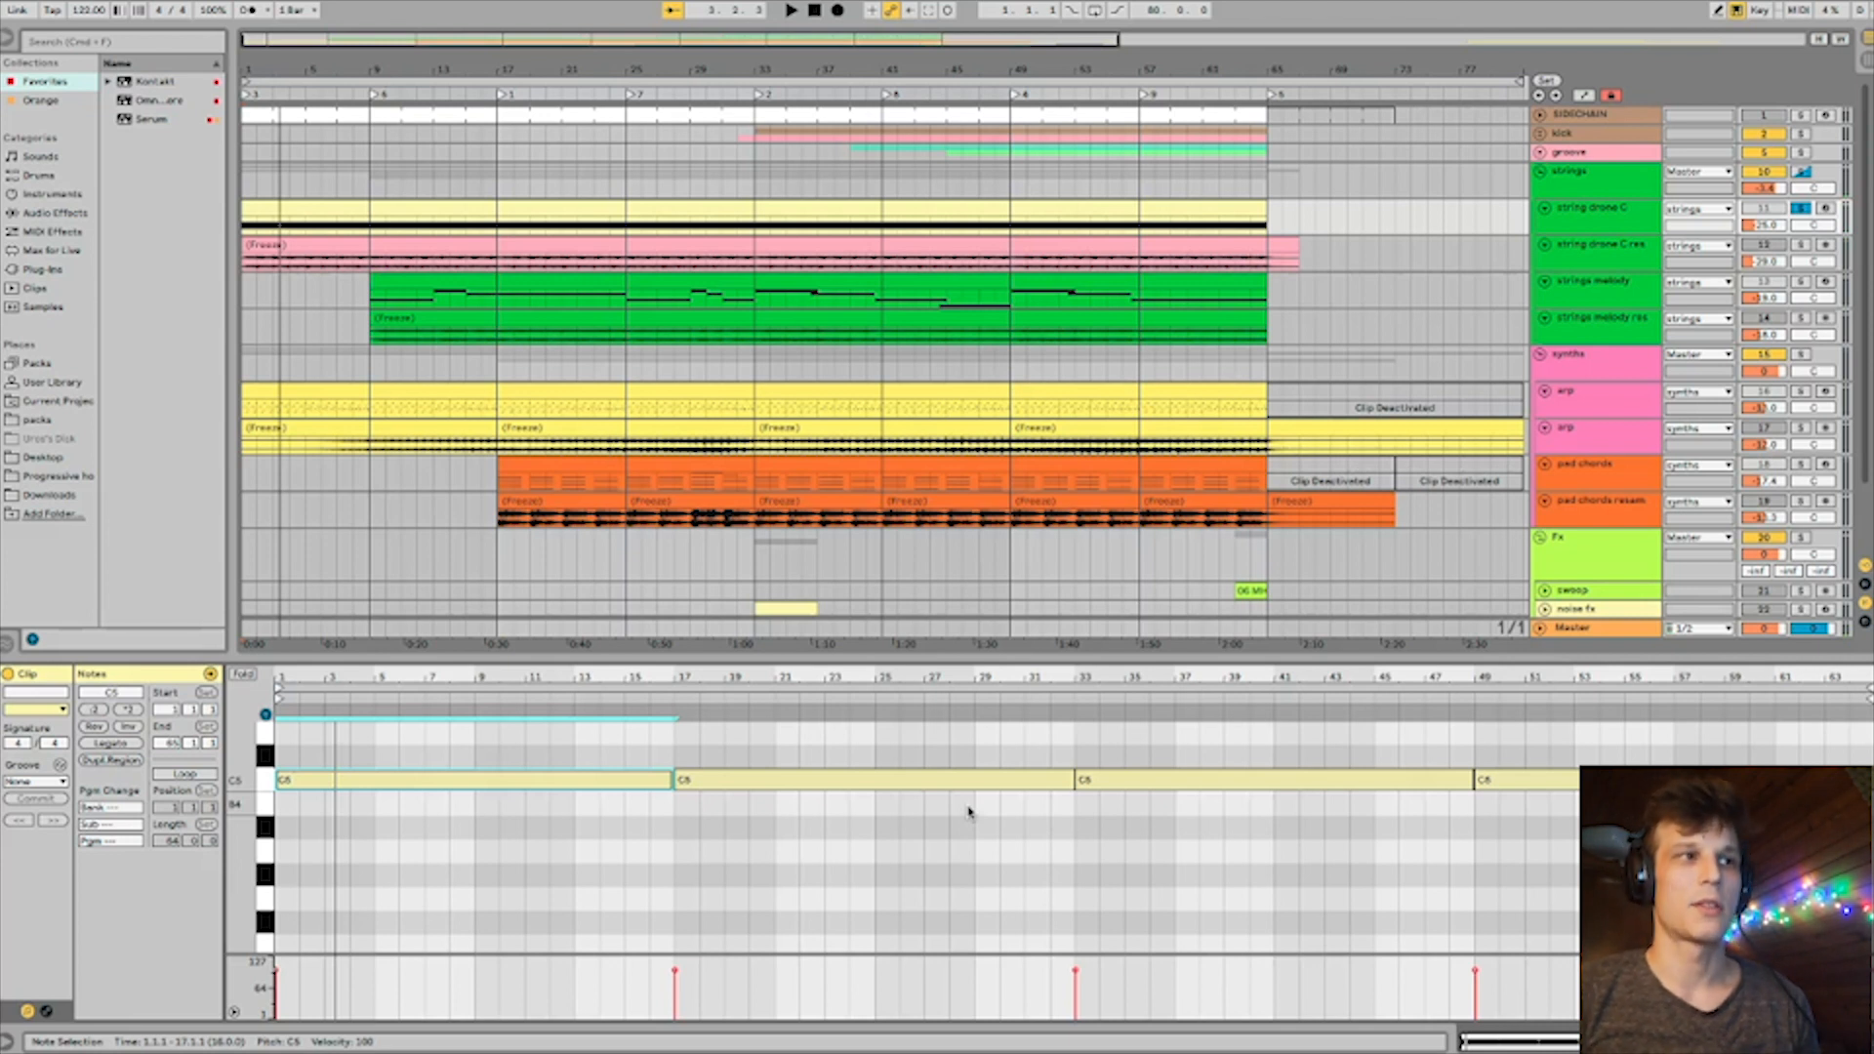
Open the strings melody clip, solo its track in addition to the drone, and select the first D5 note.
{"action": "scroll", "coordinate": [699, 410], "scroll_direction": "down", "scroll_amount": 1}
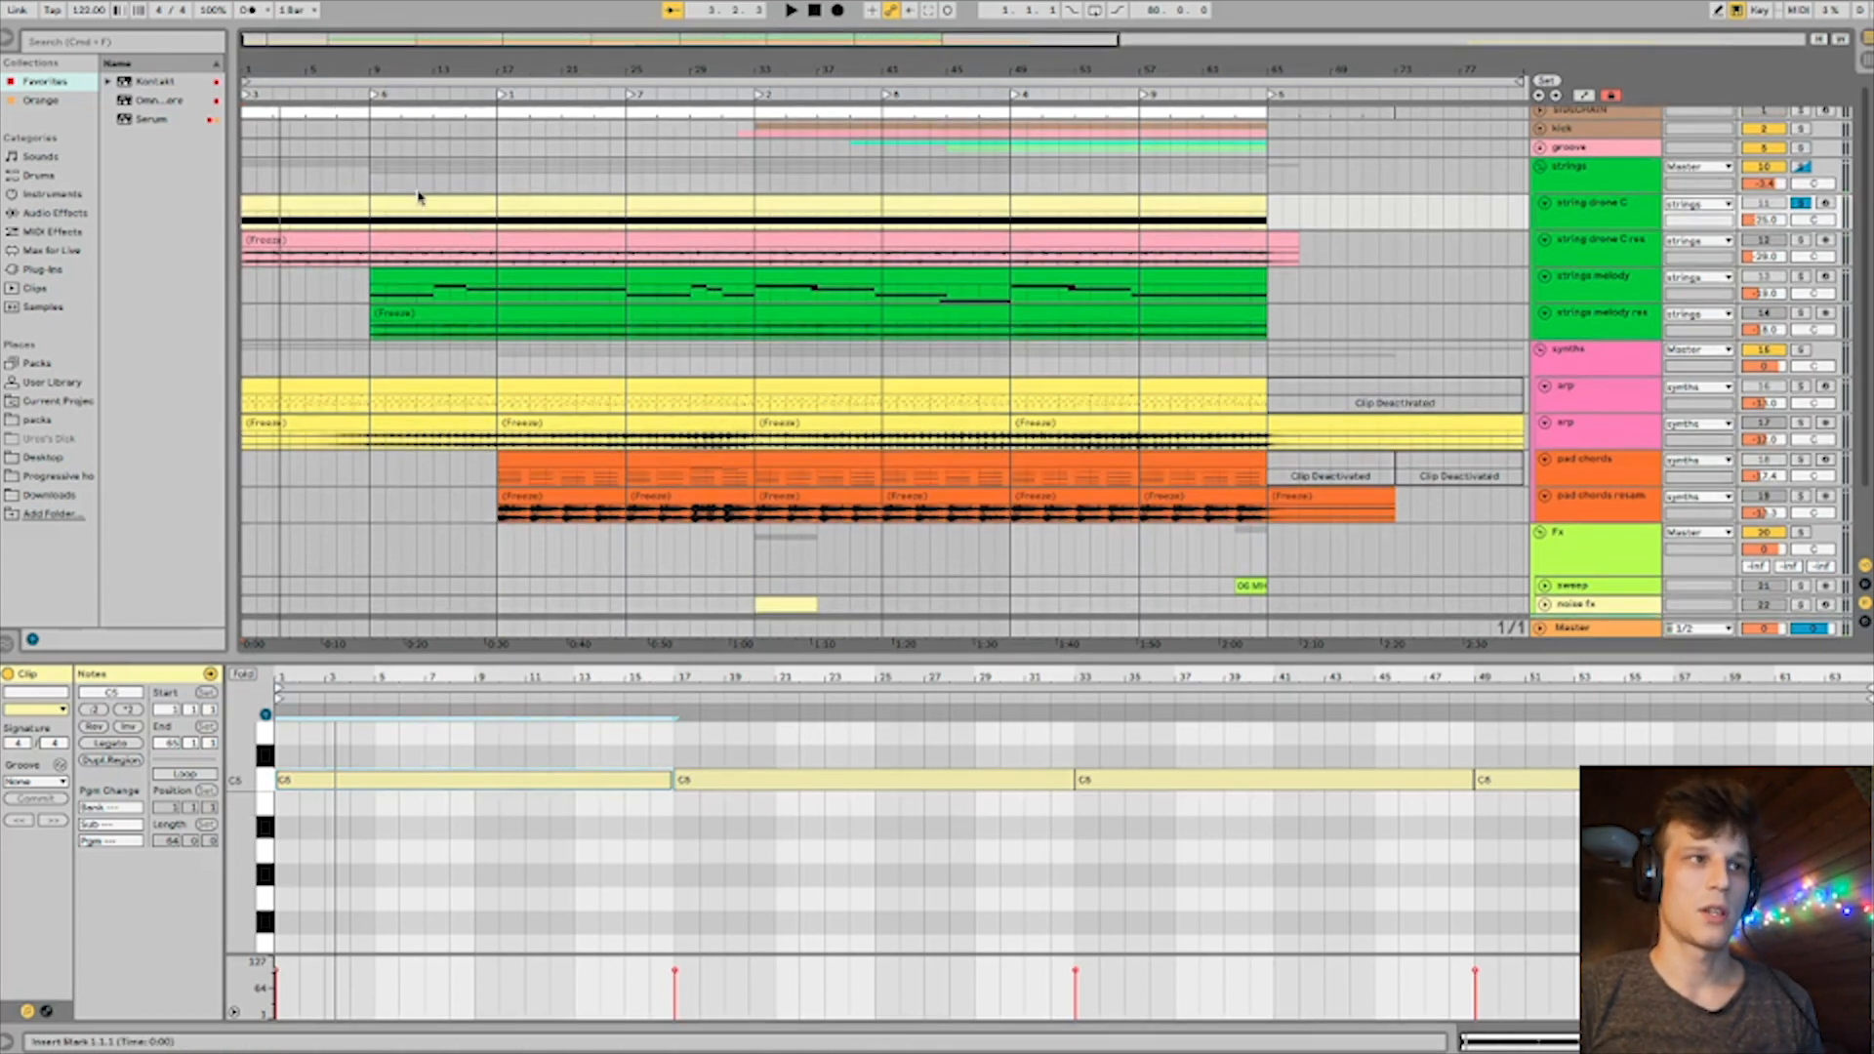
{"action": "left_click", "coordinate": [474, 275]}
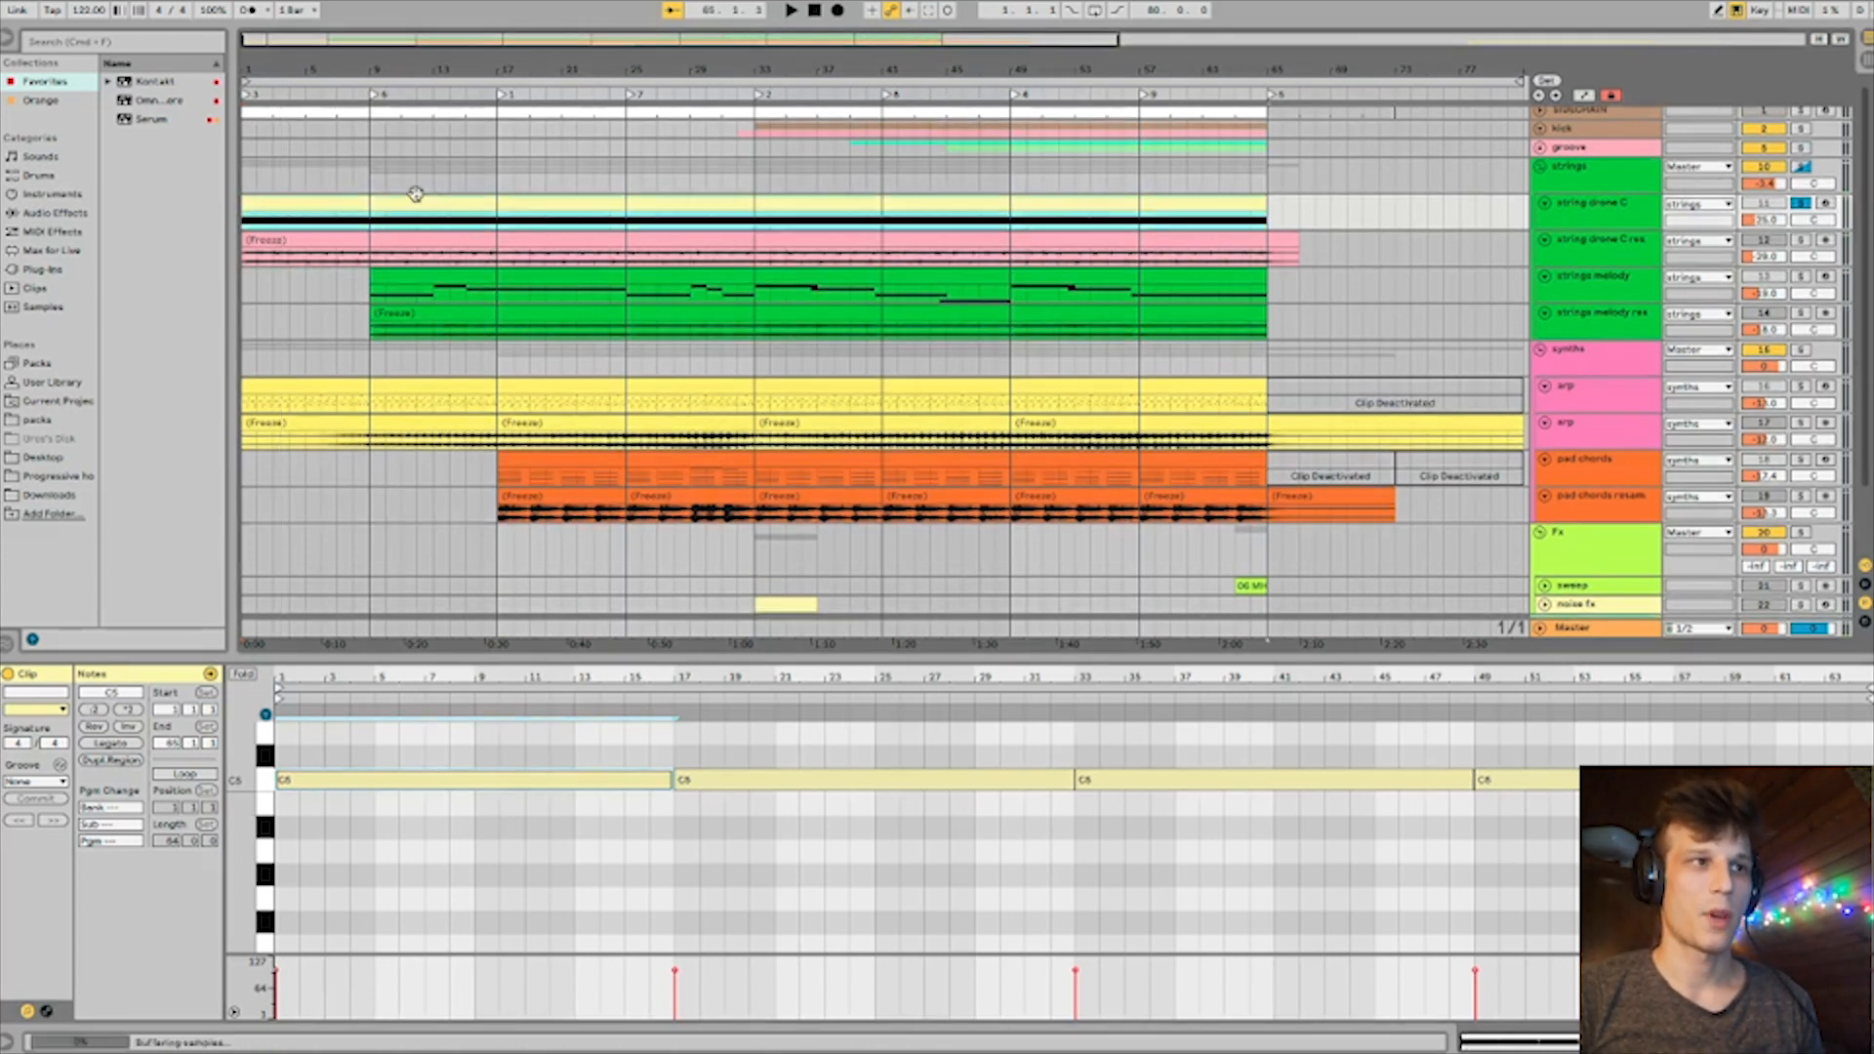
{"action": "left_click", "coordinate": [474, 276]}
{"action": "left_click", "coordinate": [1803, 278], "text": "super"}
{"action": "left_click", "coordinate": [248, 810]}
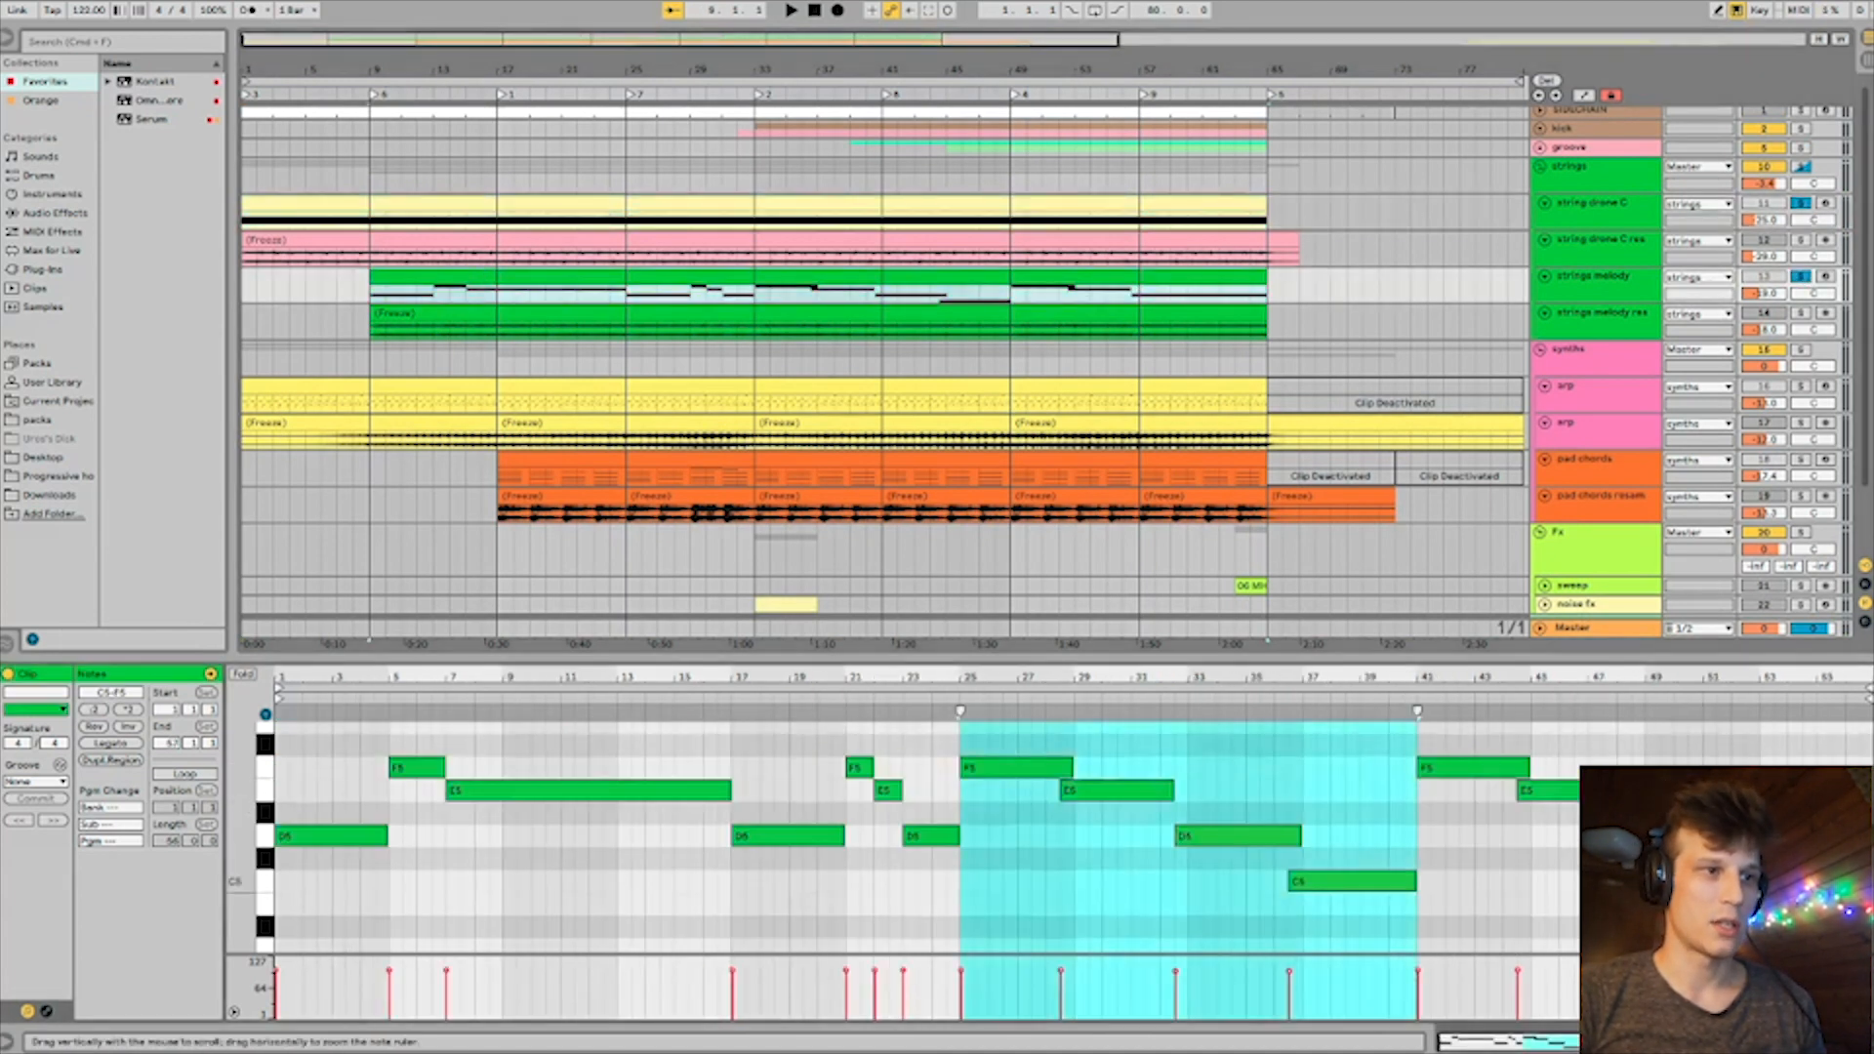
{"action": "left_click_drag", "start_coordinate": [248, 835], "coordinate": [234, 836]}
{"action": "left_click", "coordinate": [317, 859]}
{"action": "left_click", "coordinate": [320, 837]}
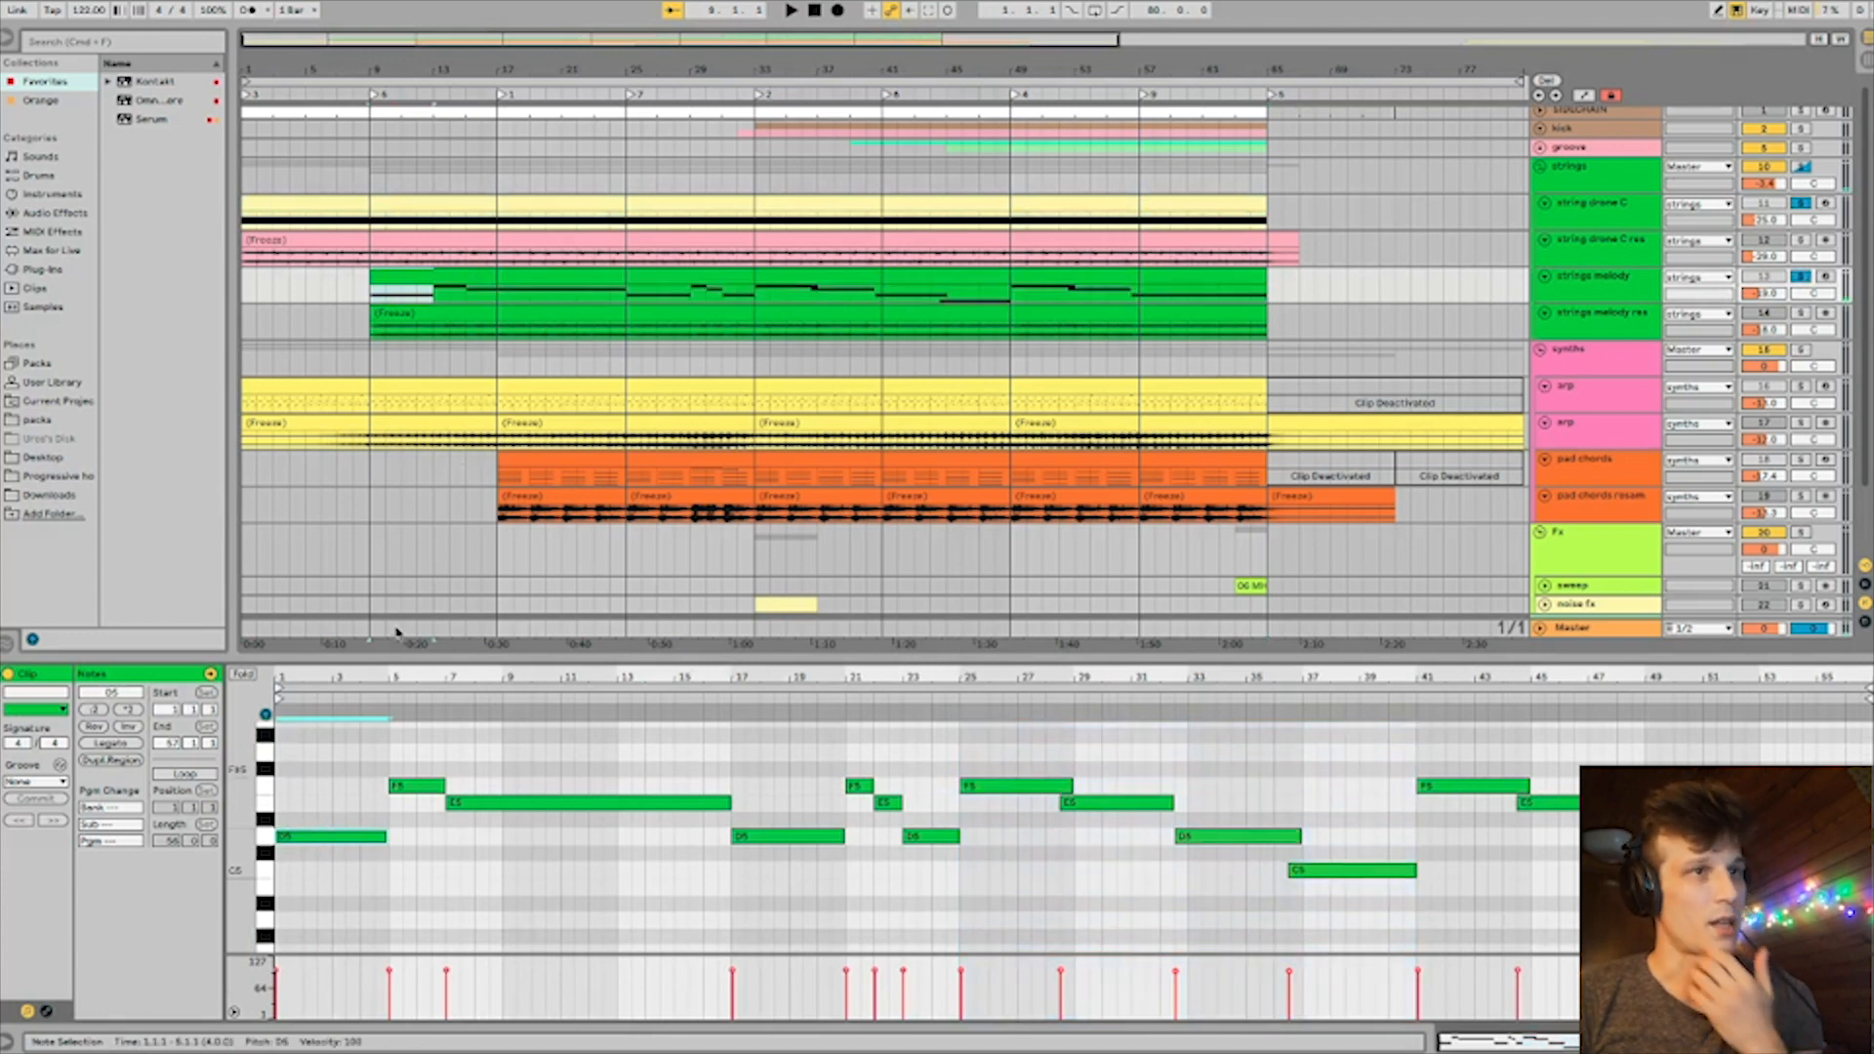
Show the string drone C and strings melody clips together and compare the first melody D5 with the drone's C5.
{"action": "left_click", "coordinate": [586, 200], "text": "shift"}
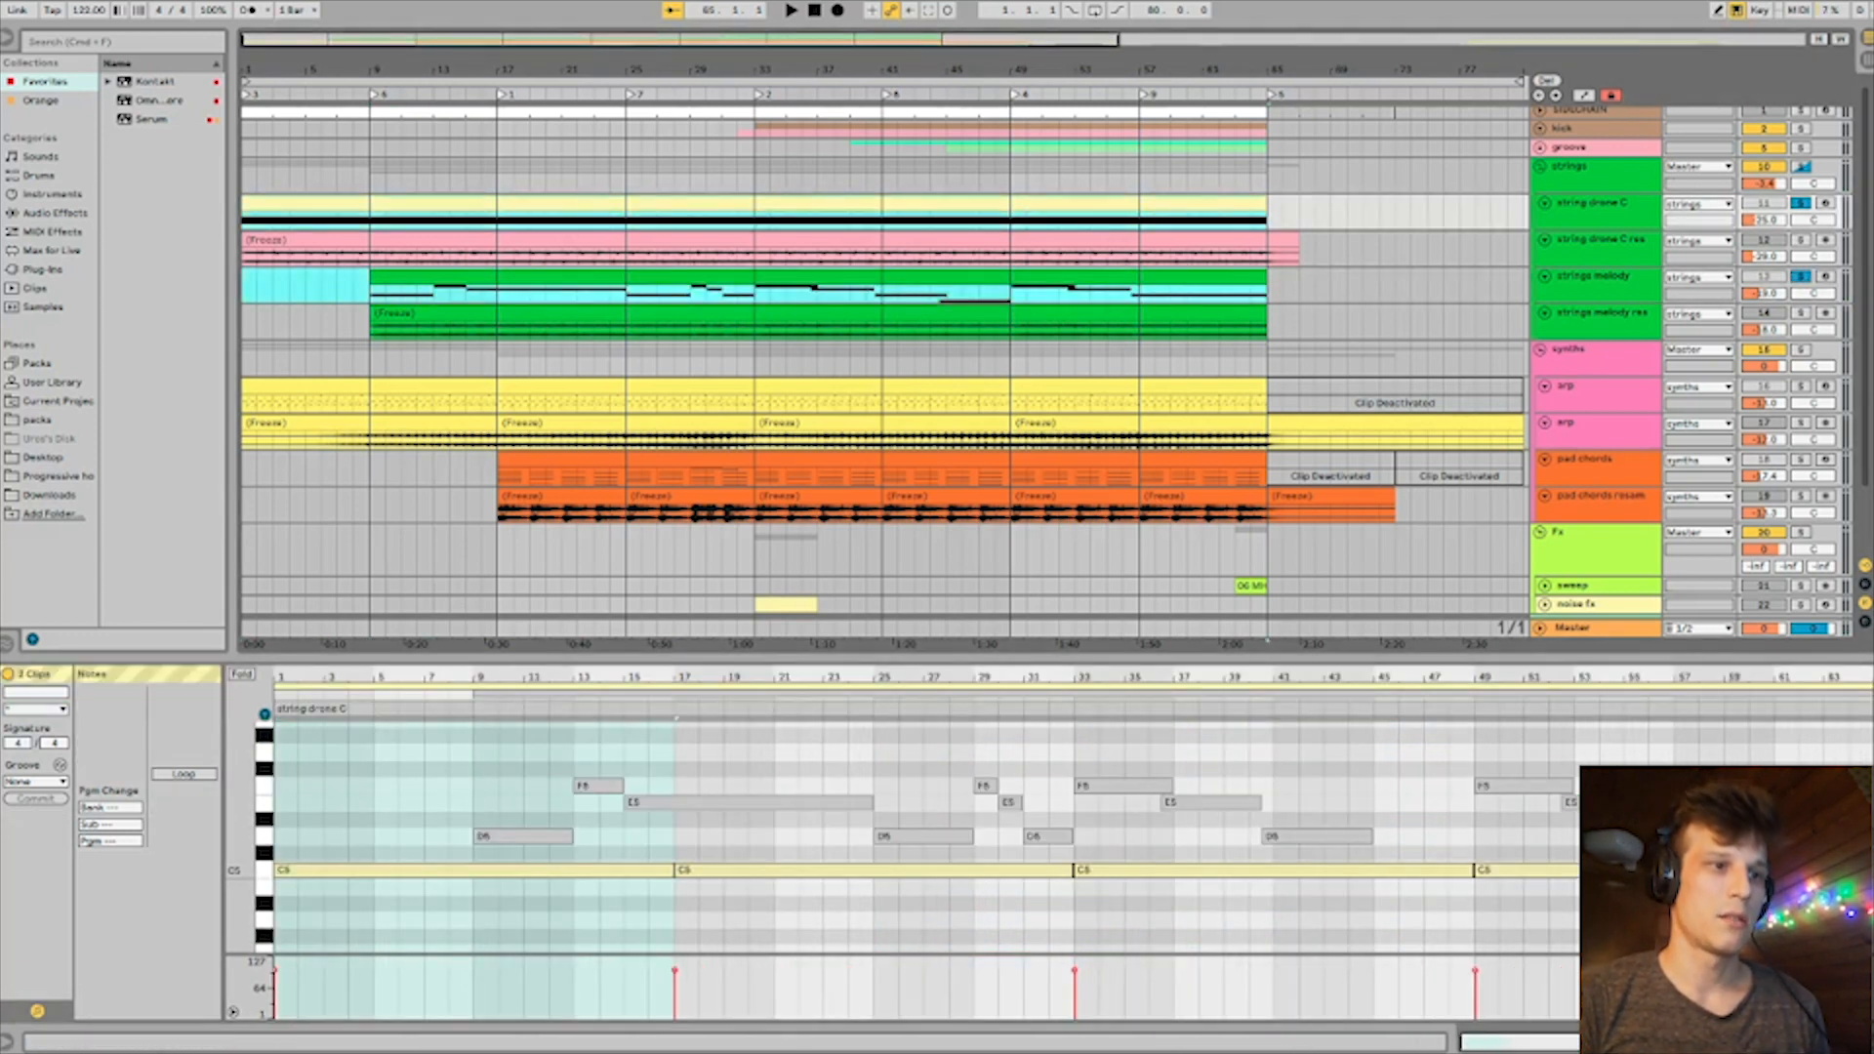
{"action": "left_click", "coordinate": [491, 870]}
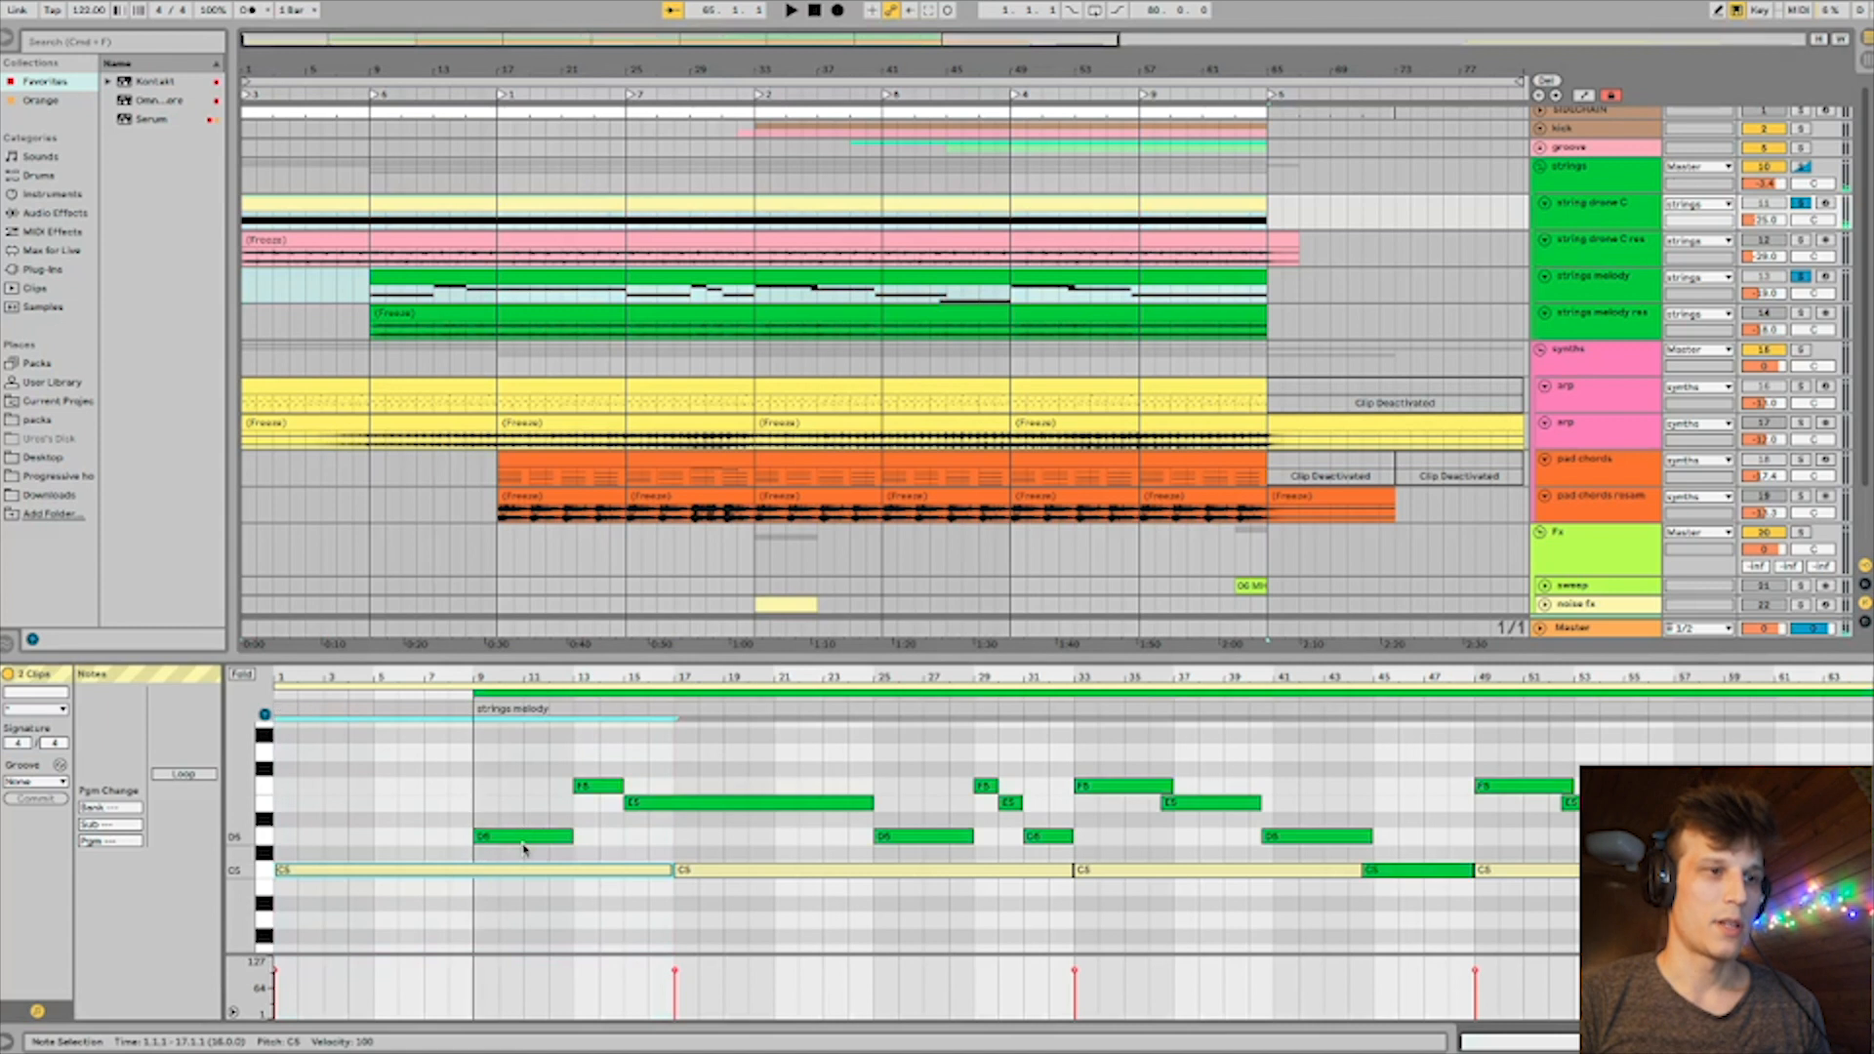
{"action": "left_click", "coordinate": [499, 843]}
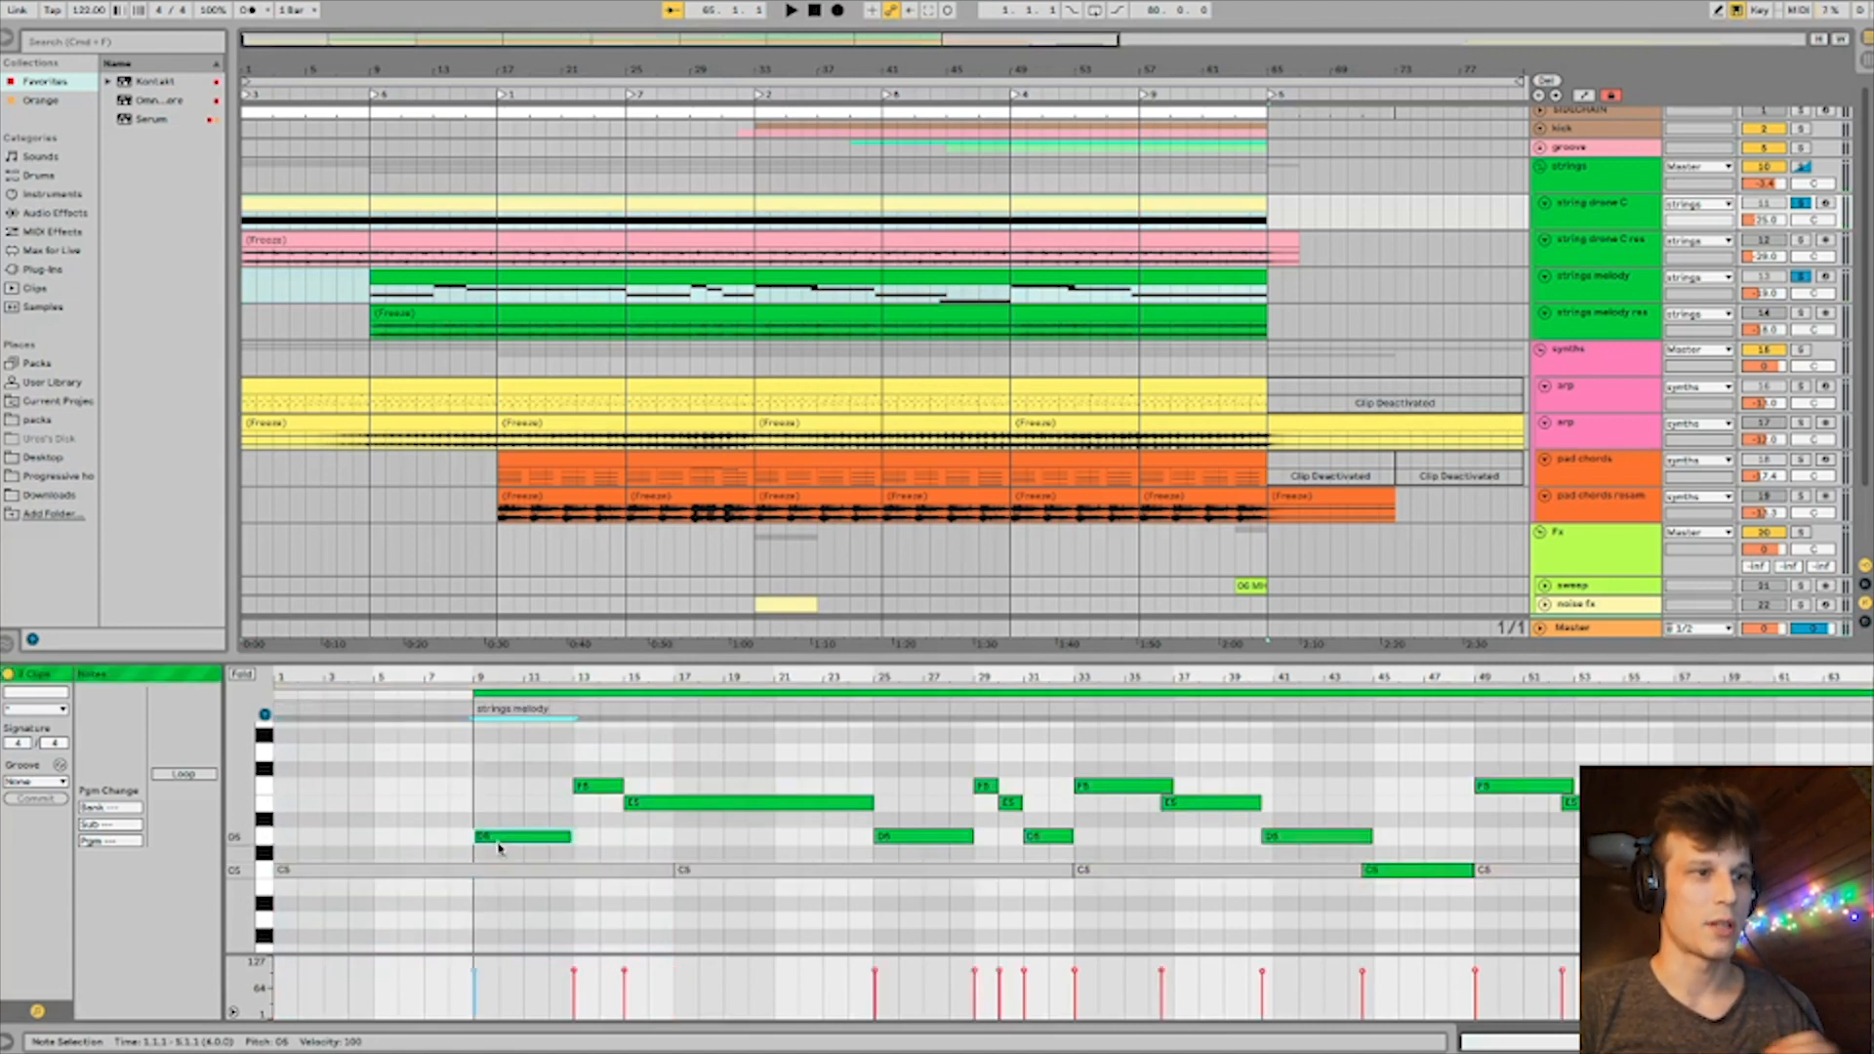
{"action": "left_click", "coordinate": [503, 864]}
{"action": "left_click", "coordinate": [509, 841]}
{"action": "left_click", "coordinate": [511, 873]}
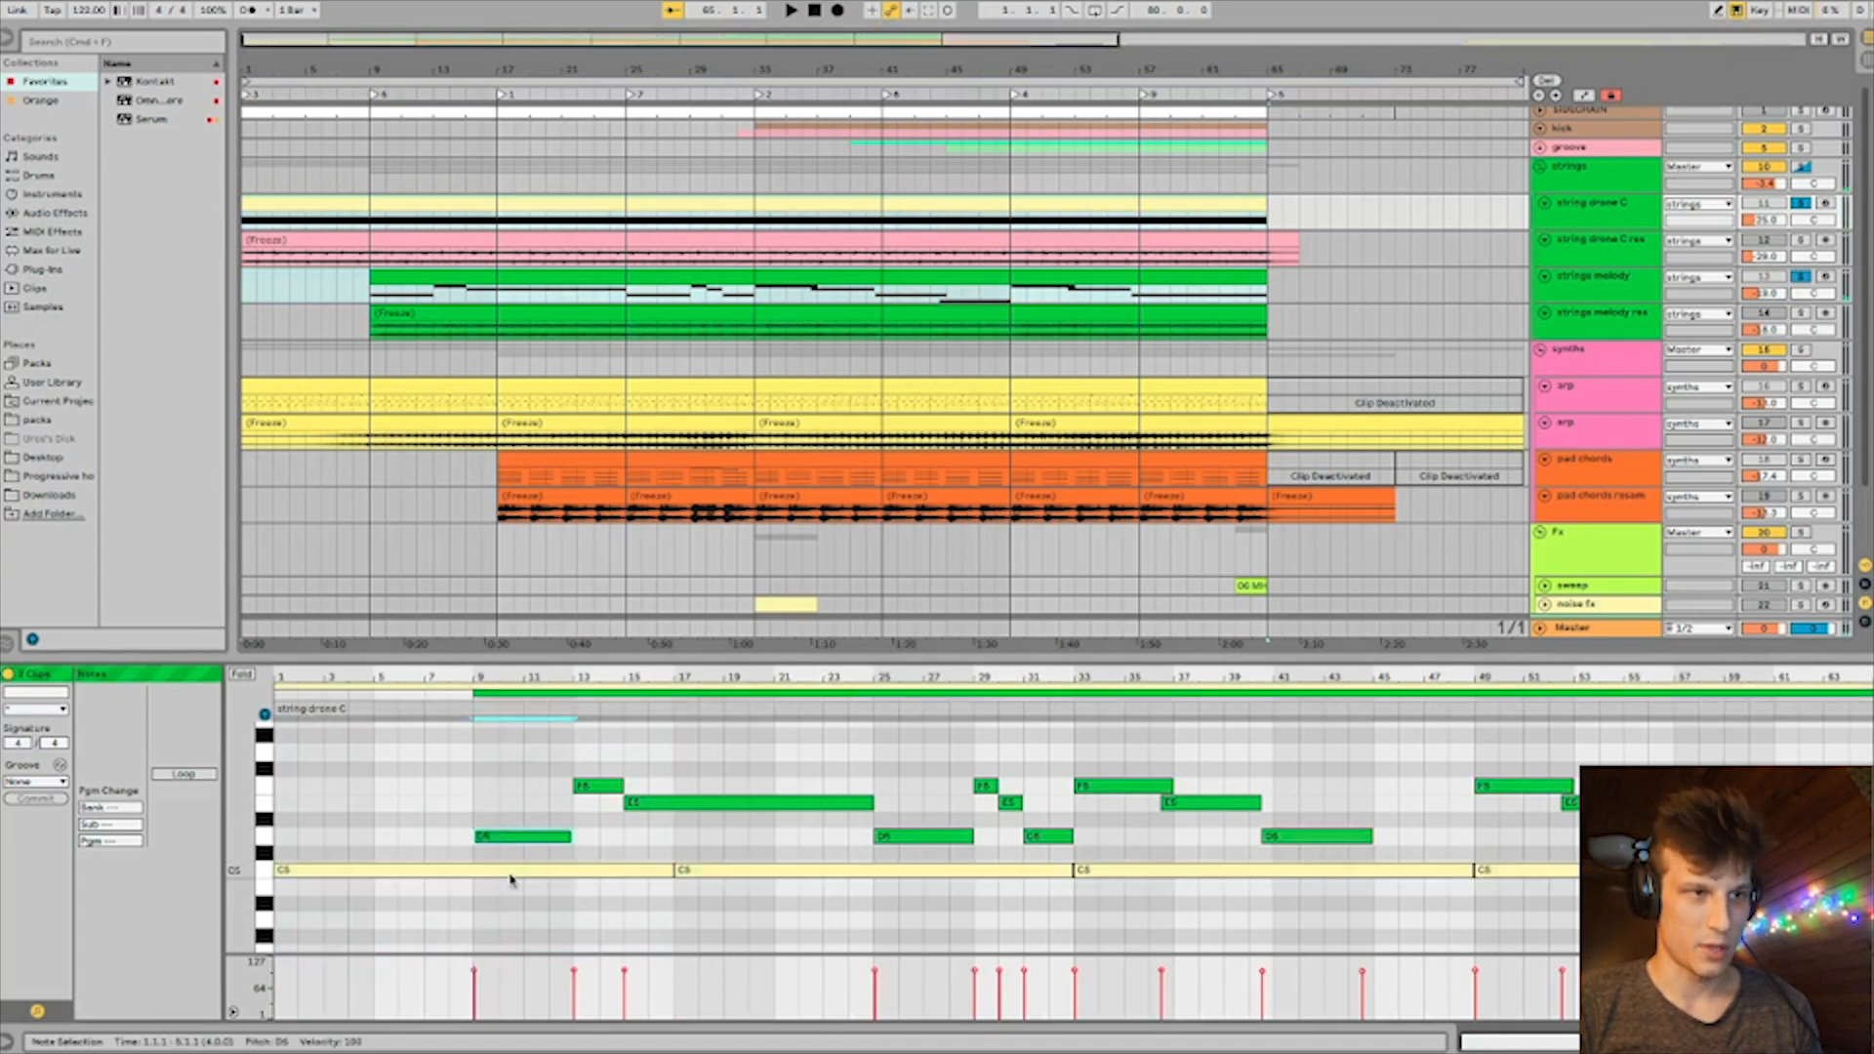
Try raising the first strings melody note to E5 against the drone's C5, and undo the move.
{"action": "left_click", "coordinate": [515, 841]}
{"action": "left_click_drag", "start_coordinate": [518, 839], "coordinate": [521, 807]}
{"action": "left_click", "coordinate": [514, 883]}
{"action": "left_click", "coordinate": [516, 805]}
{"action": "key", "text": "super+z"}
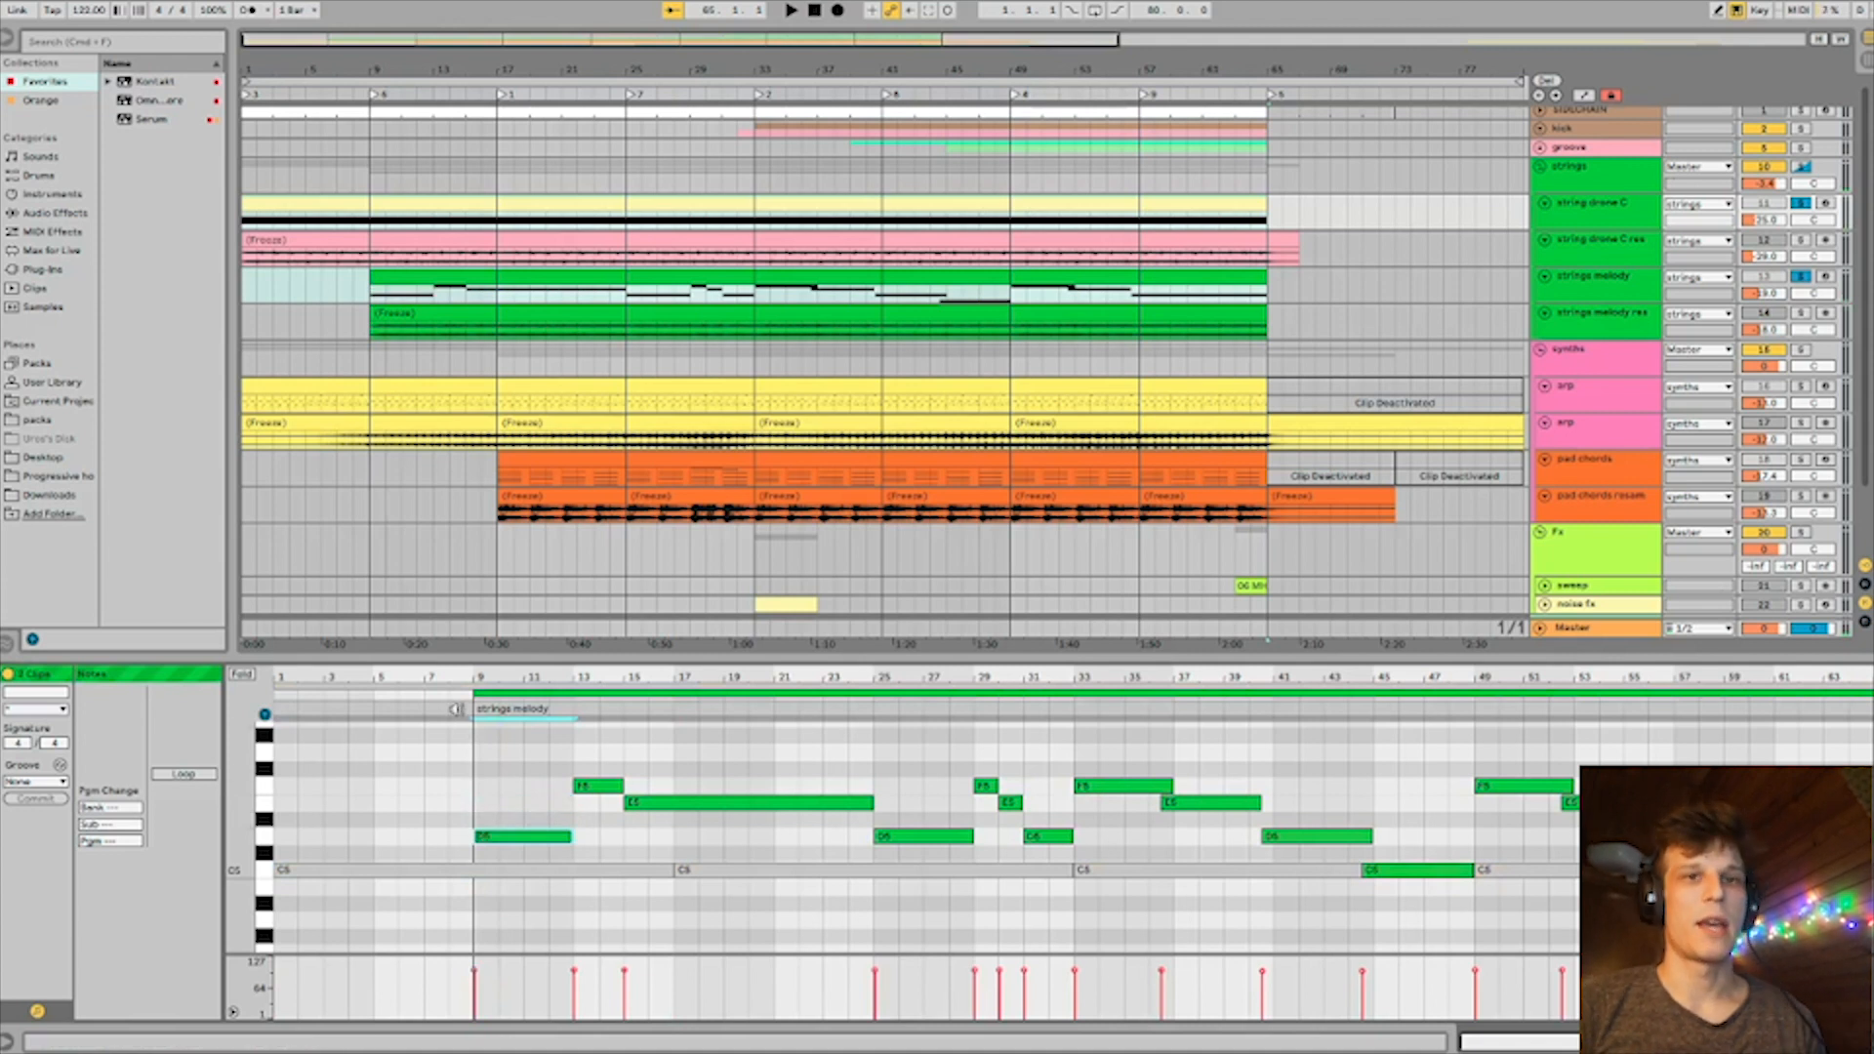
Audition the drone and melody from bar 9, and again from bar 25 with the pad chords track also soloed.
{"action": "left_click", "coordinate": [455, 709]}
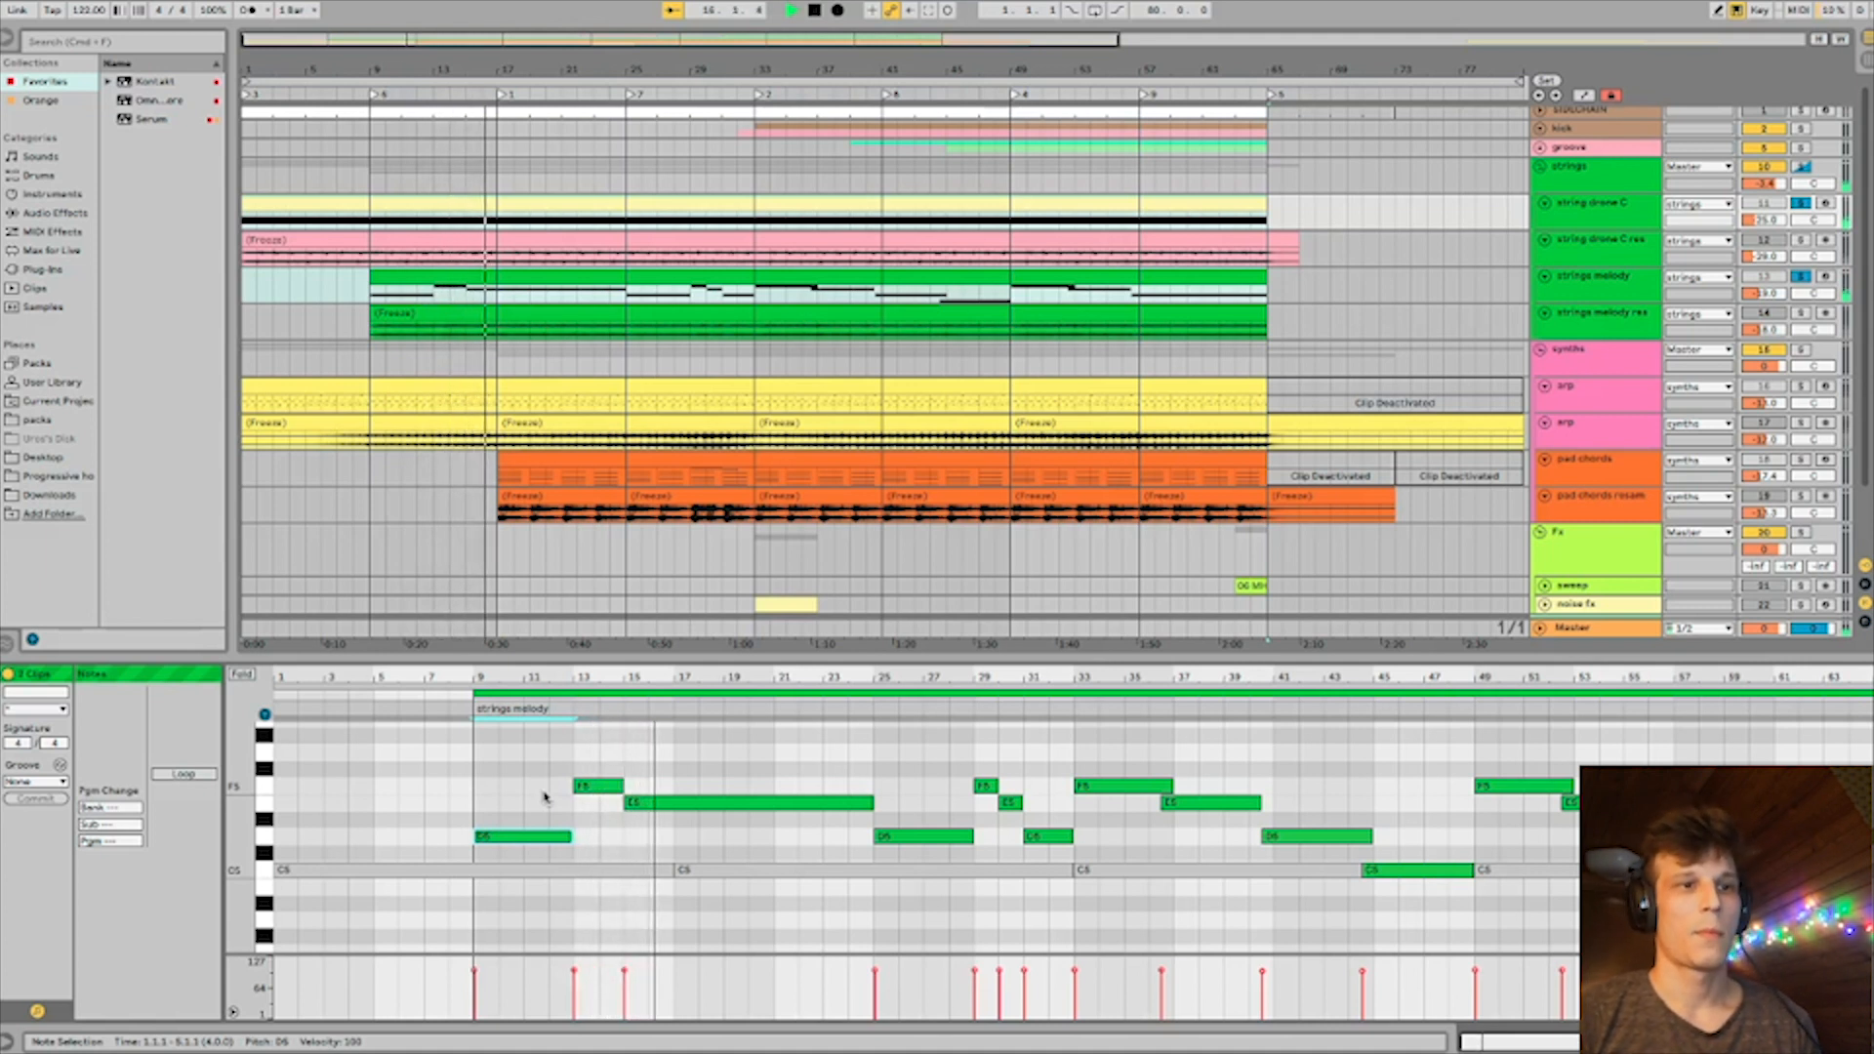
{"action": "key", "text": "space"}
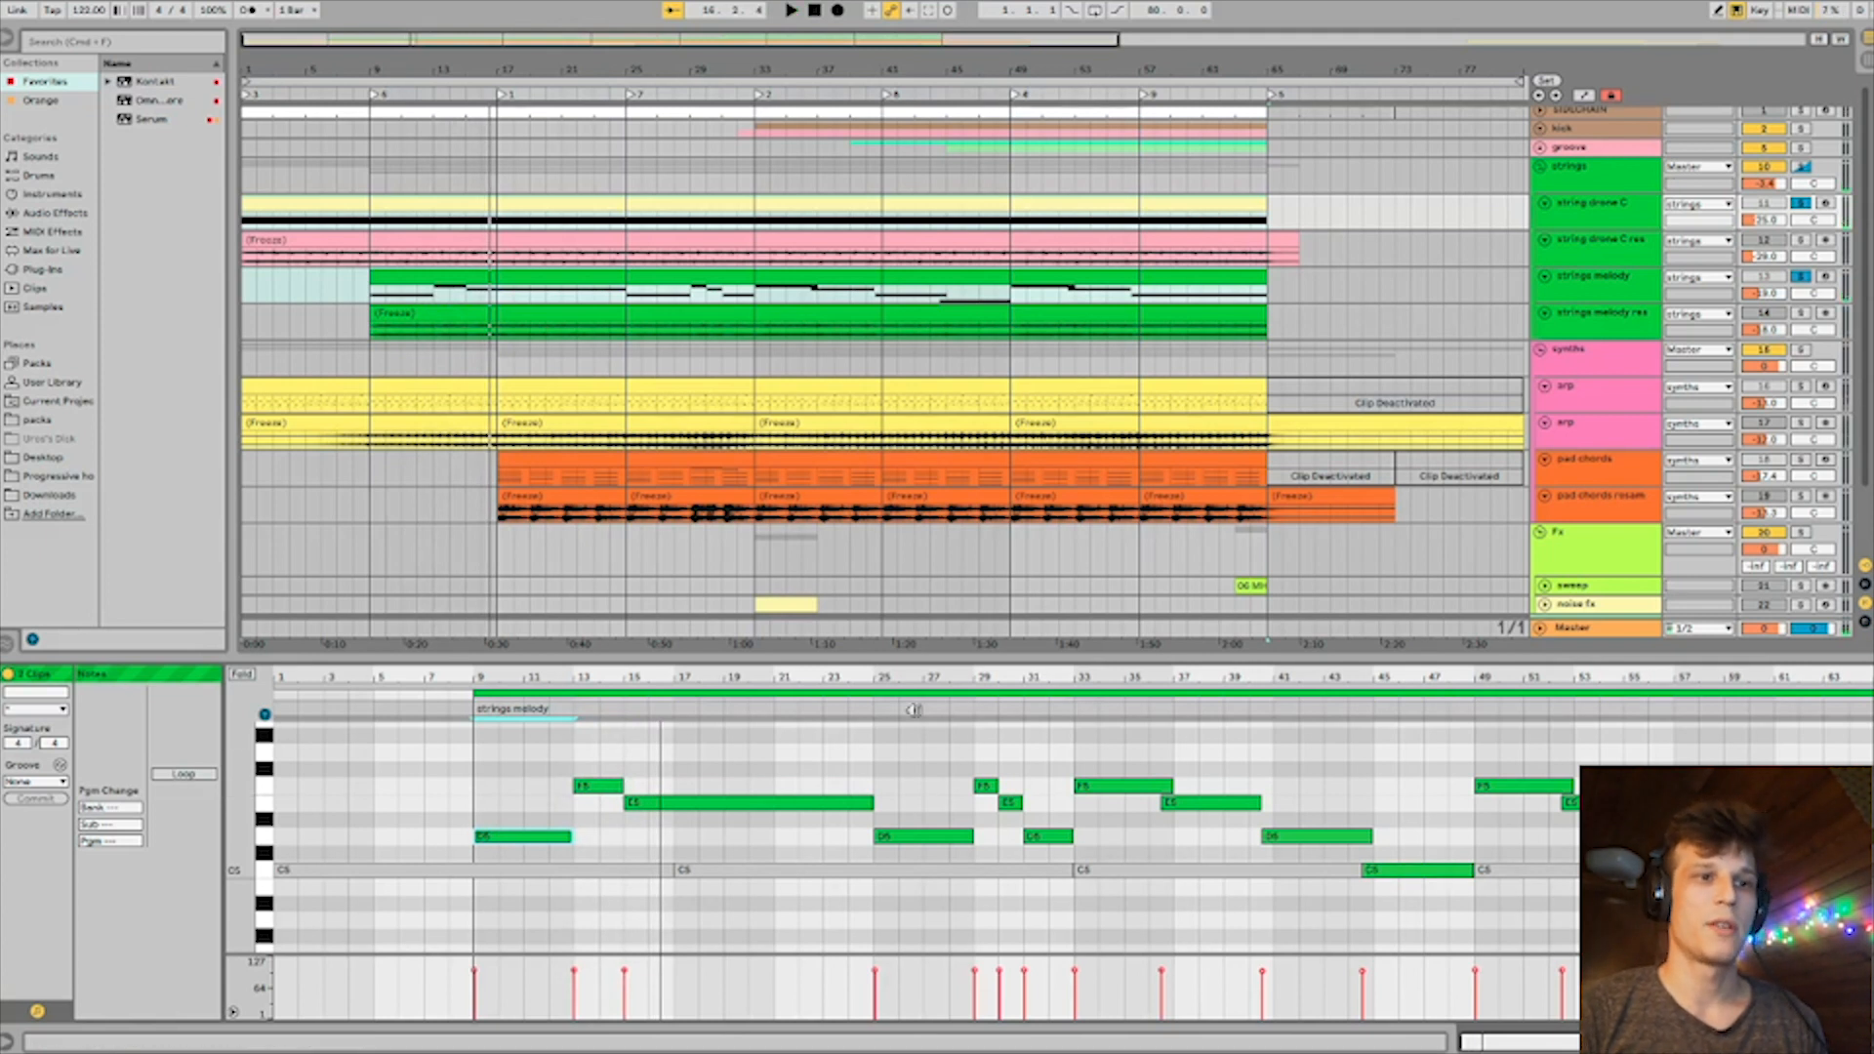
{"action": "left_click", "coordinate": [865, 703]}
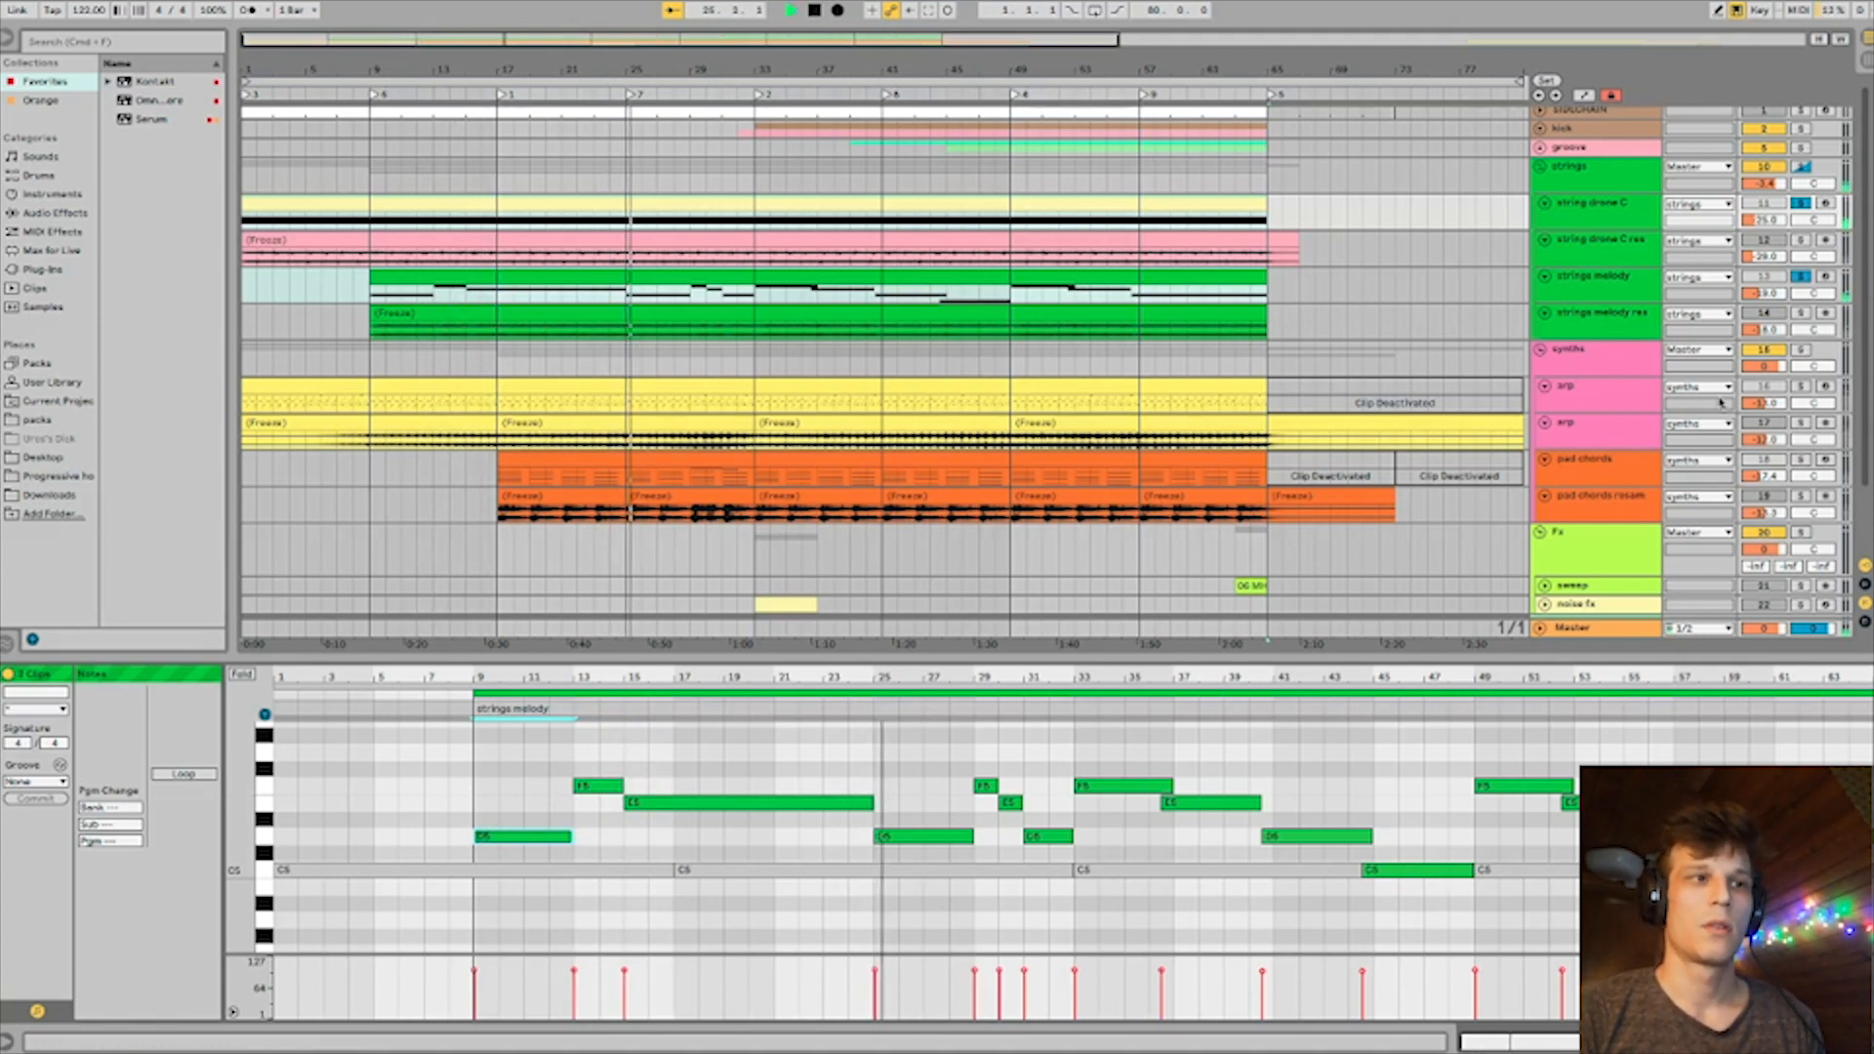
{"action": "left_click", "coordinate": [1802, 459]}
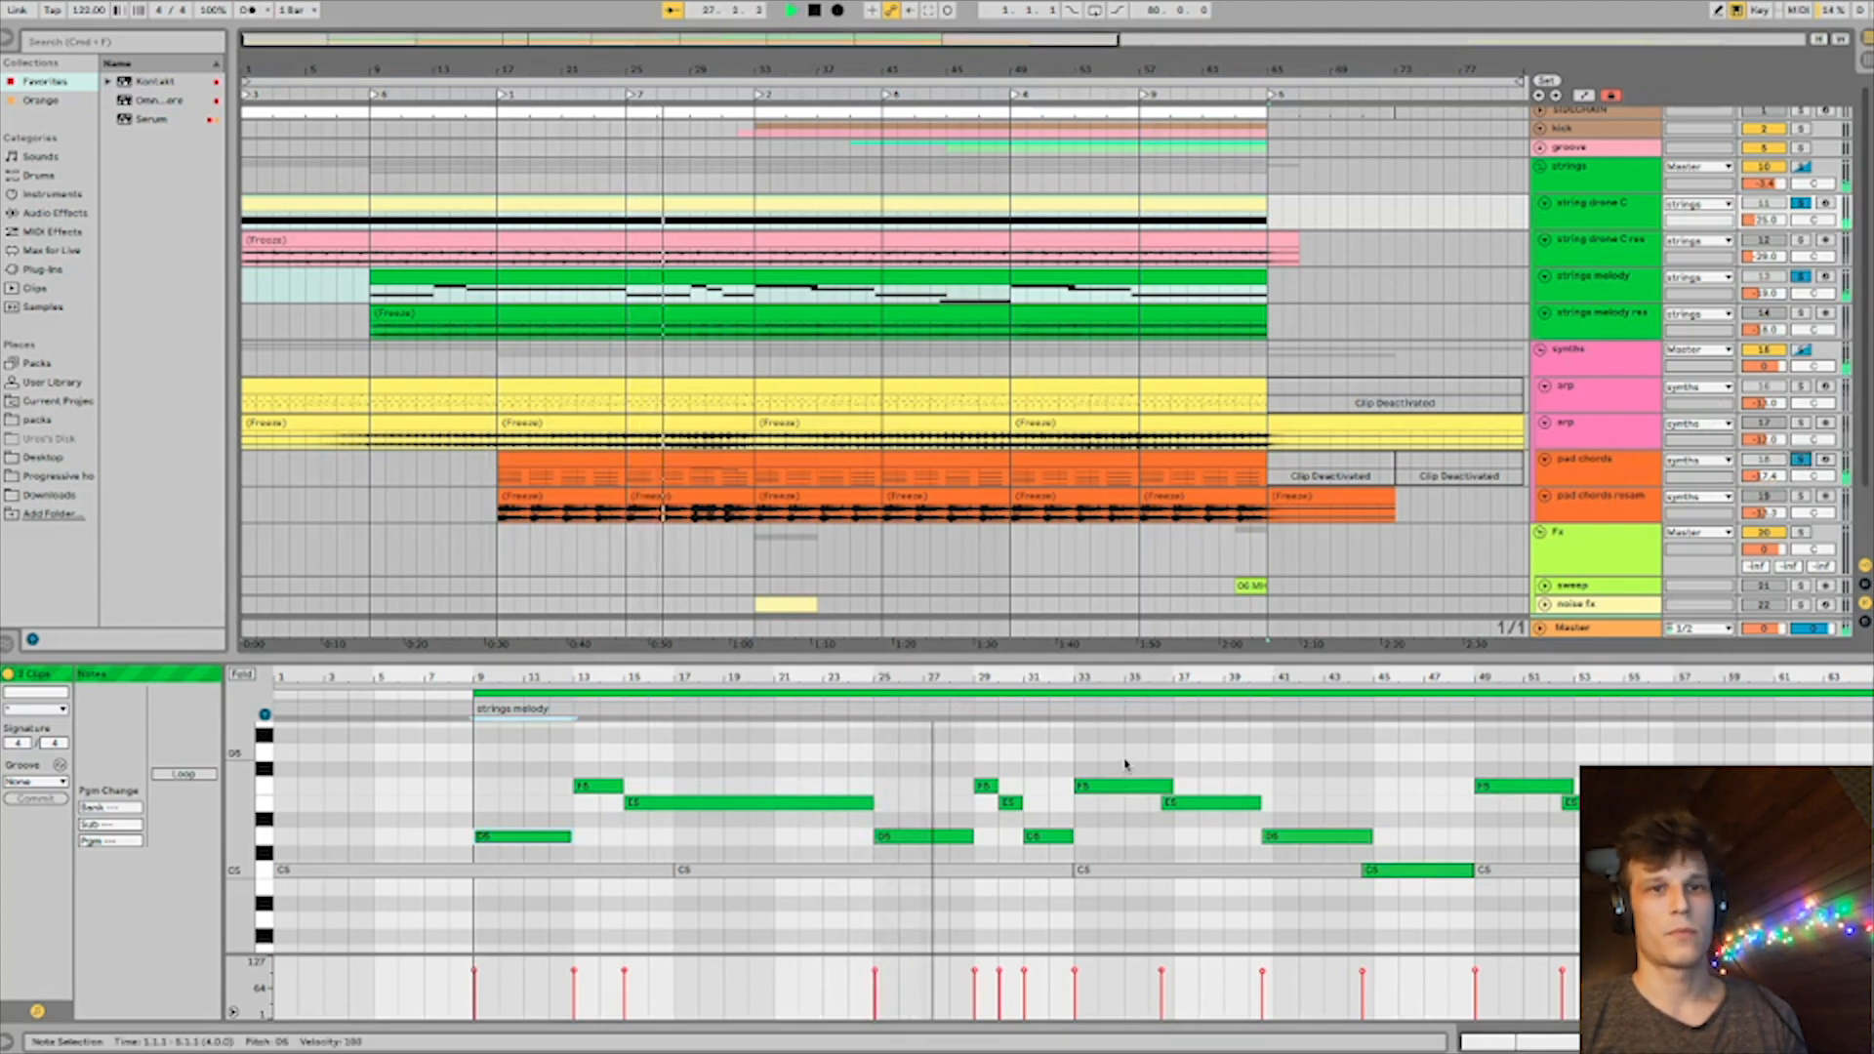
{"action": "scroll", "coordinate": [1126, 762], "scroll_direction": "down", "scroll_amount": 1}
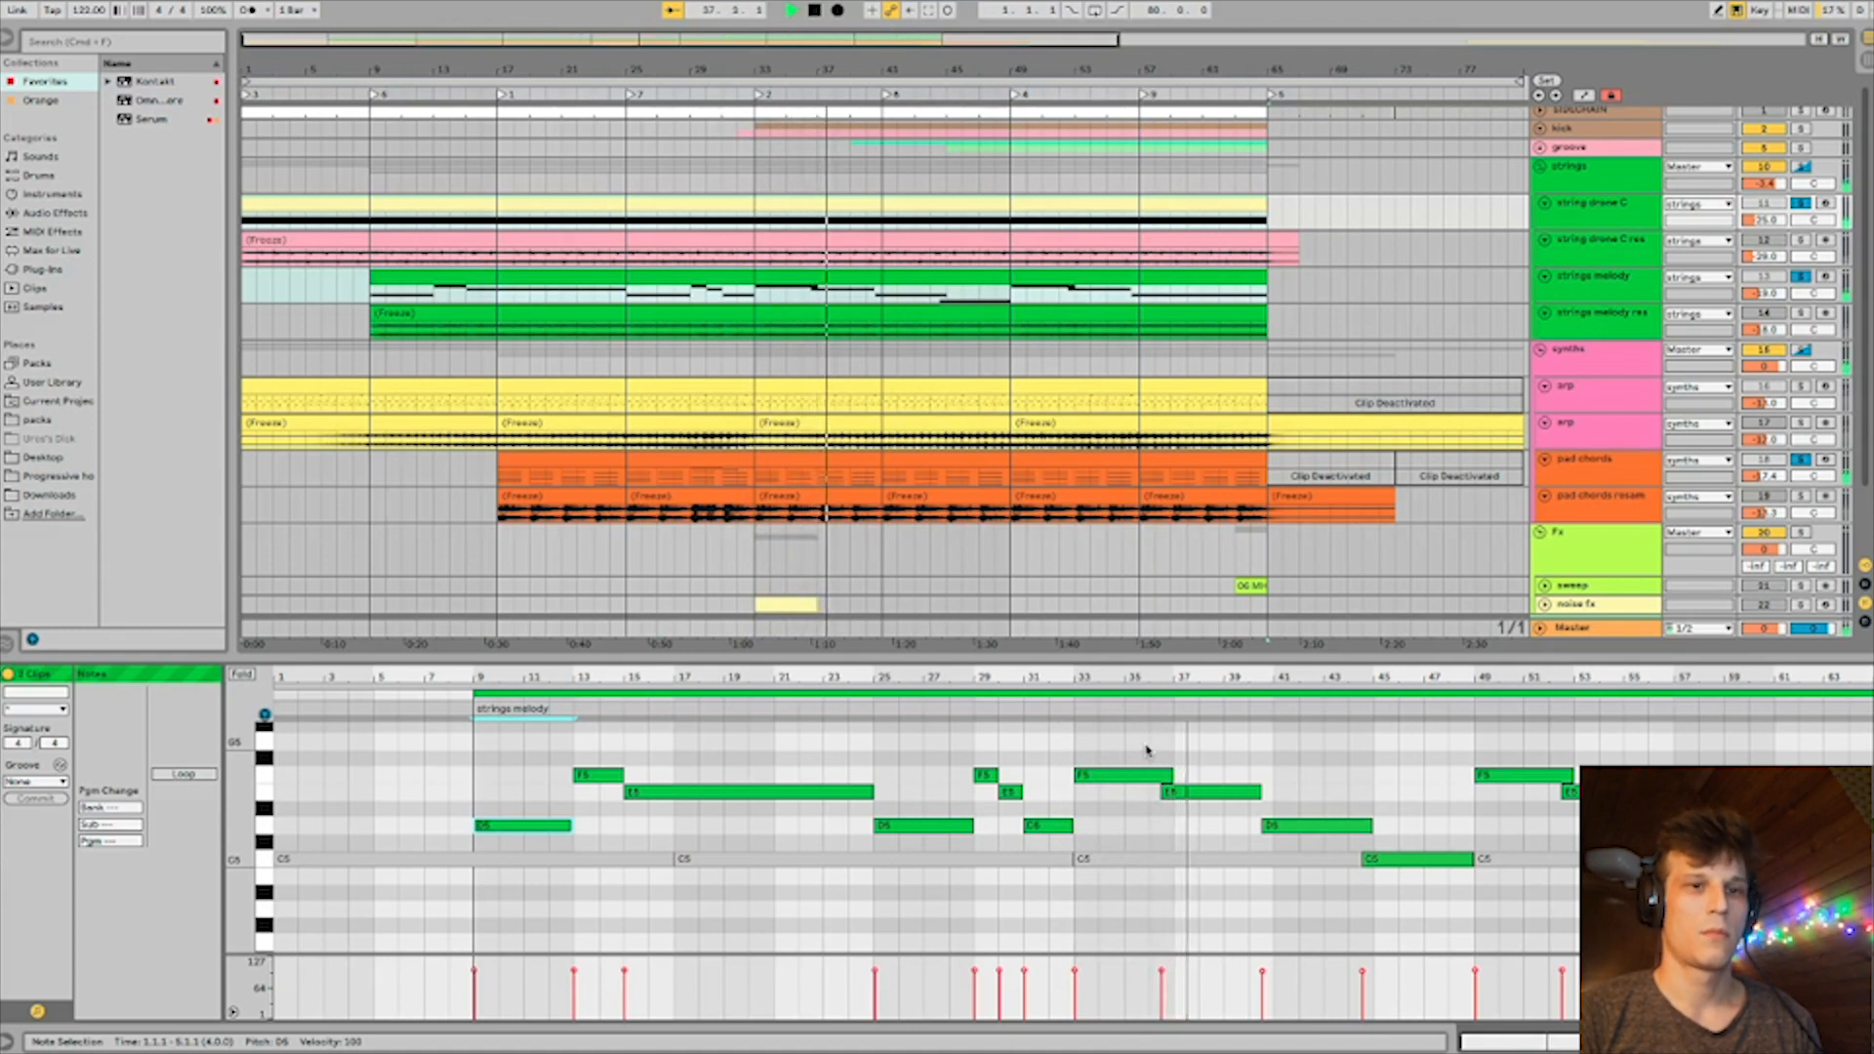
{"action": "key", "text": "space"}
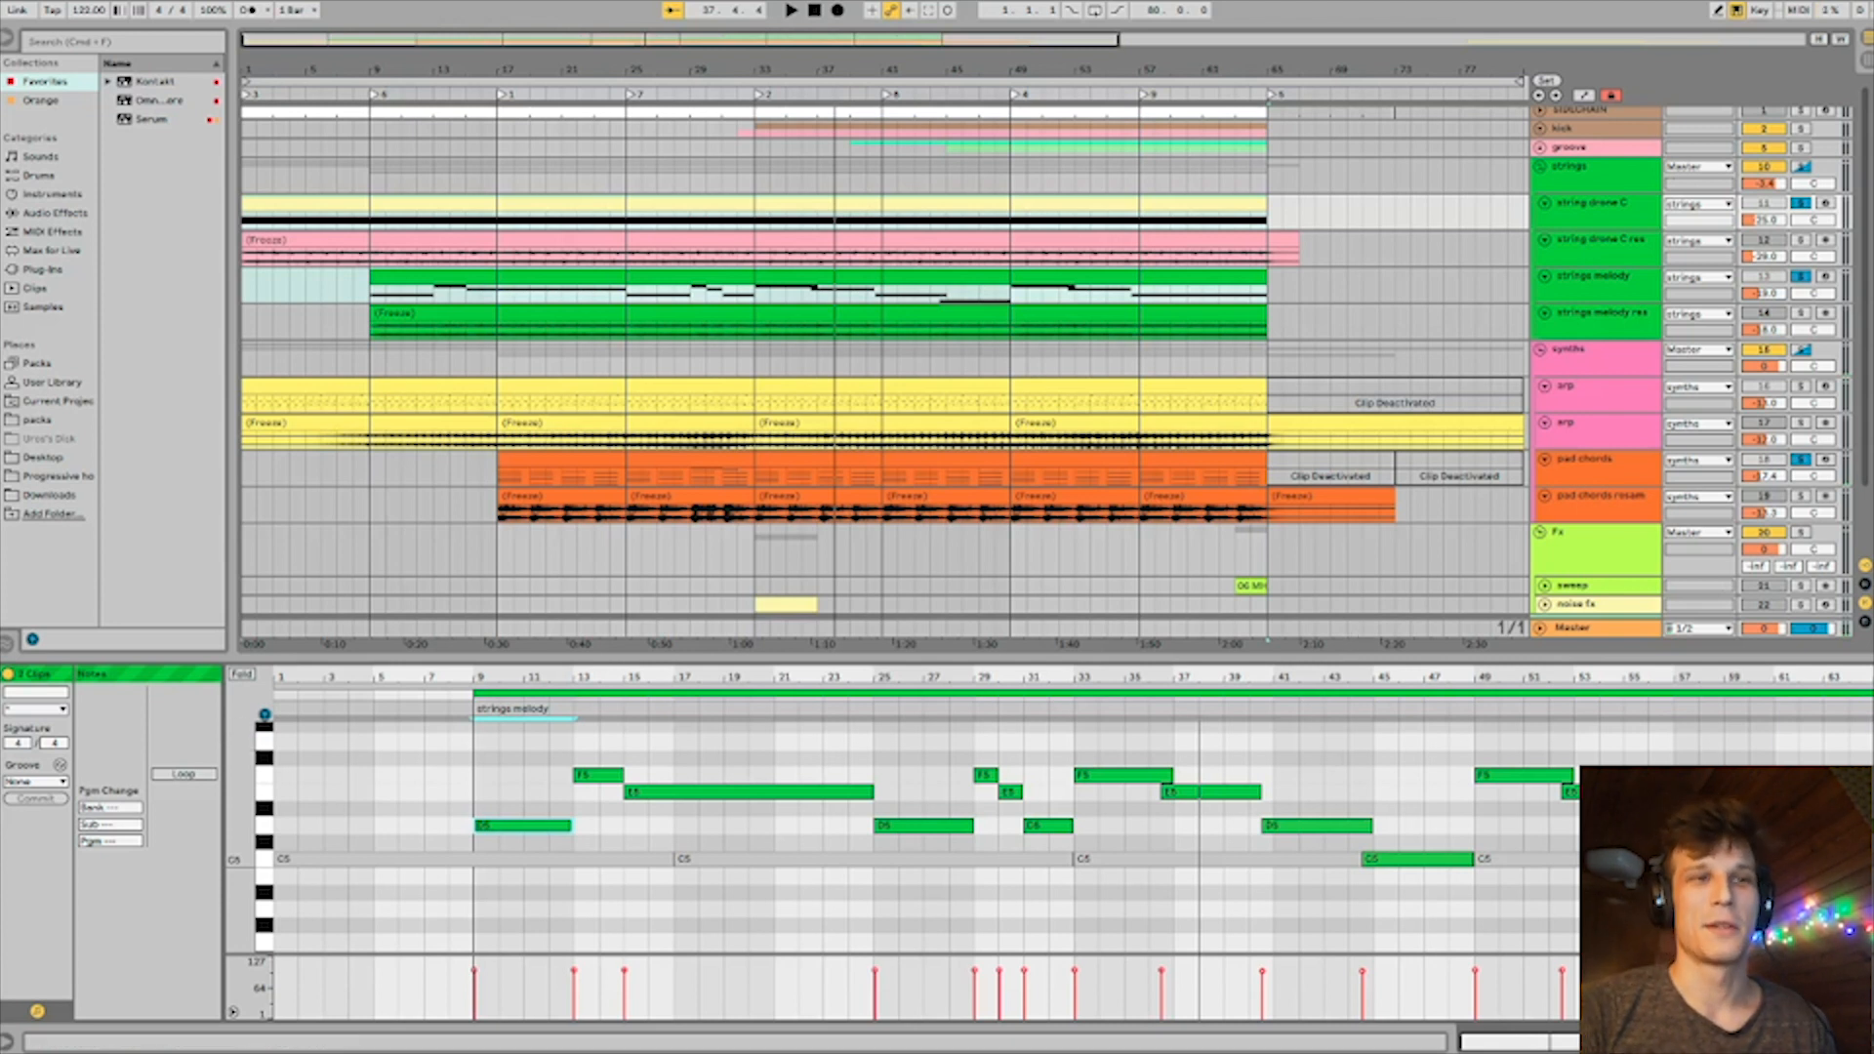
Open the first clip on the upper arp track and solo only that track.
{"action": "scroll", "coordinate": [1067, 343], "scroll_direction": "down", "scroll_amount": 1}
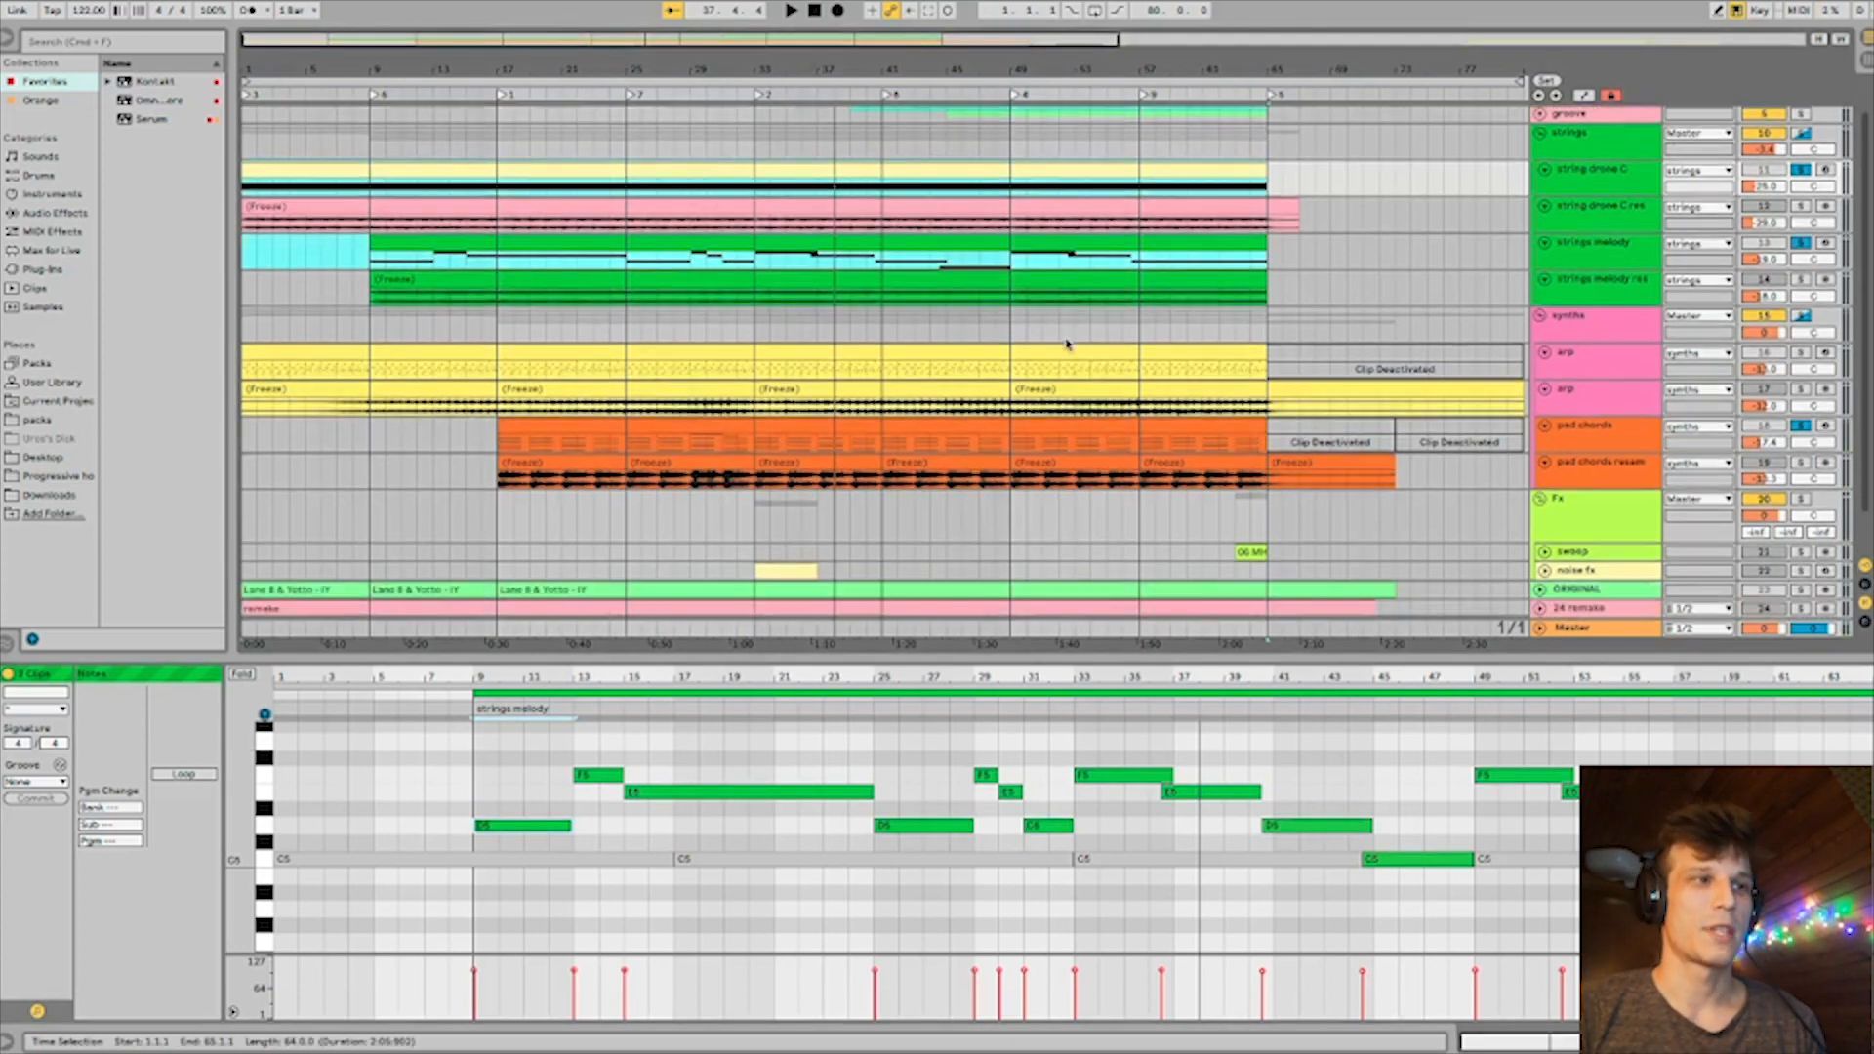
{"action": "left_click", "coordinate": [408, 356]}
{"action": "left_click", "coordinate": [1801, 352]}
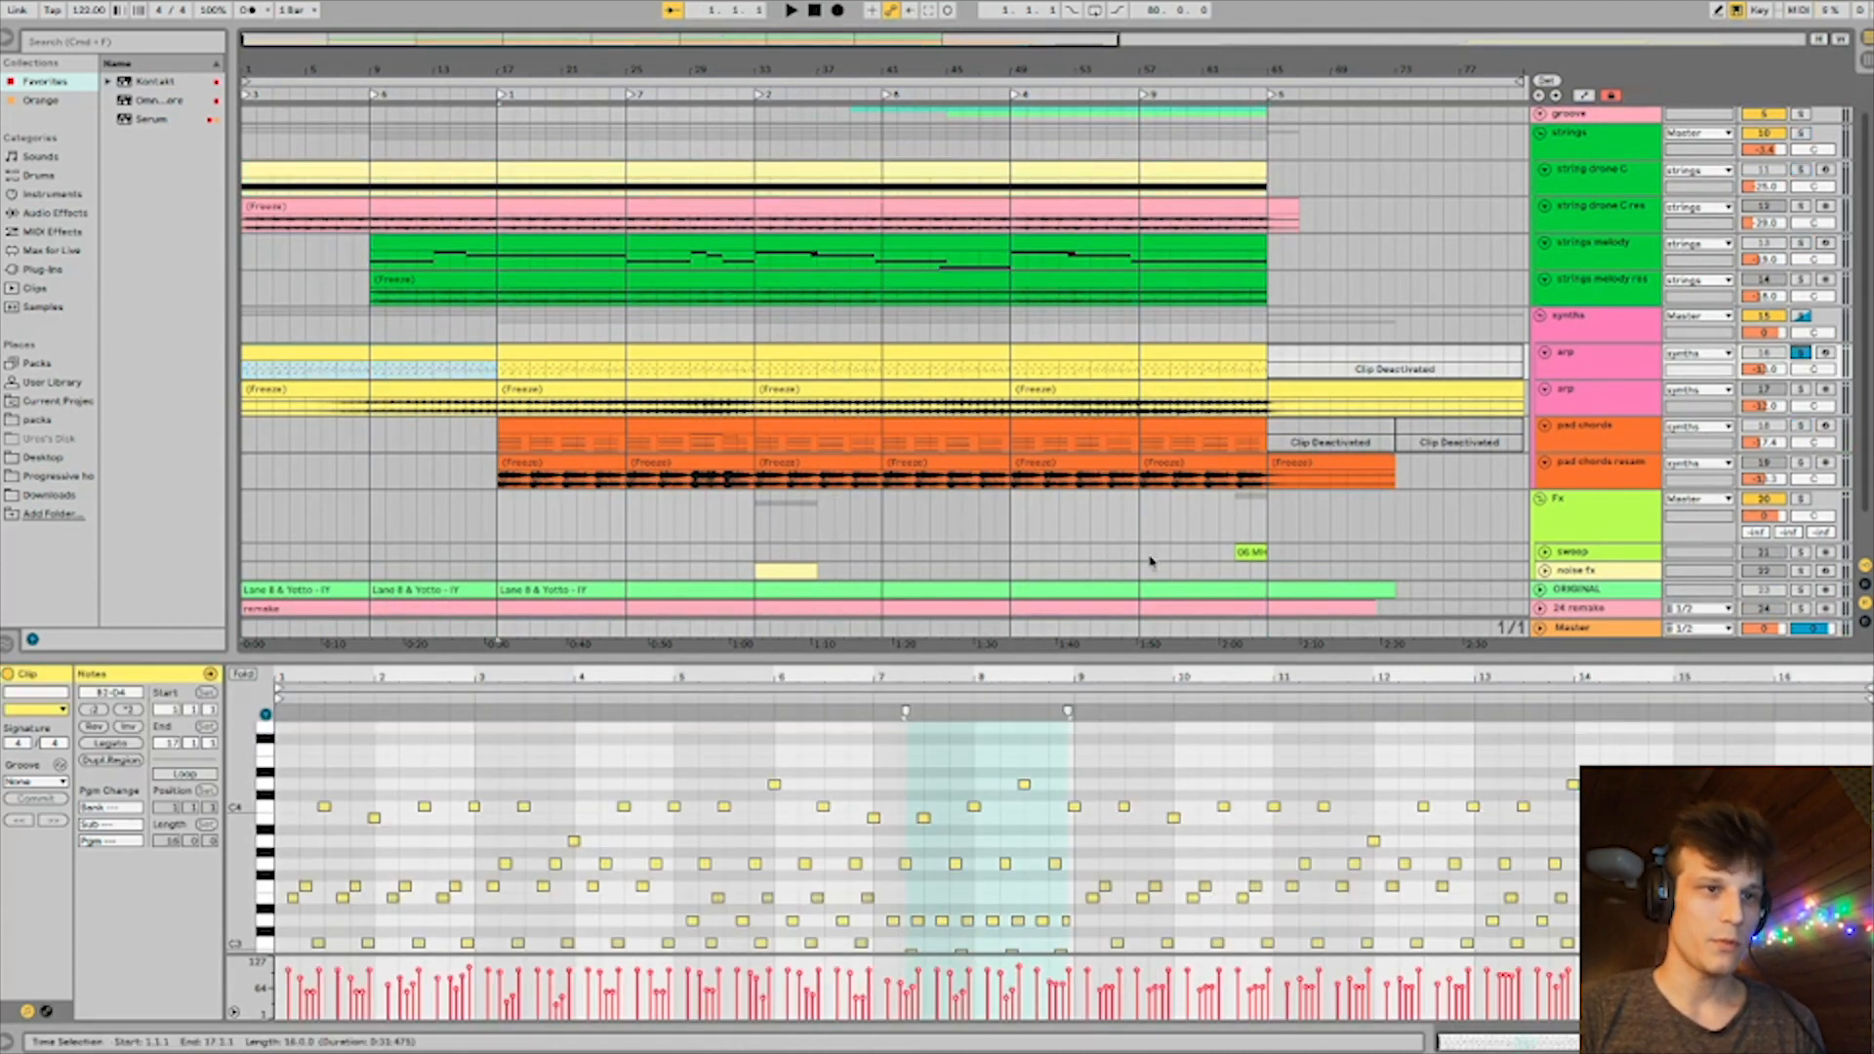
Enlarge the note editor and select the arp notes in bars 1 to 8.
{"action": "left_click_drag", "start_coordinate": [844, 657], "coordinate": [844, 526]}
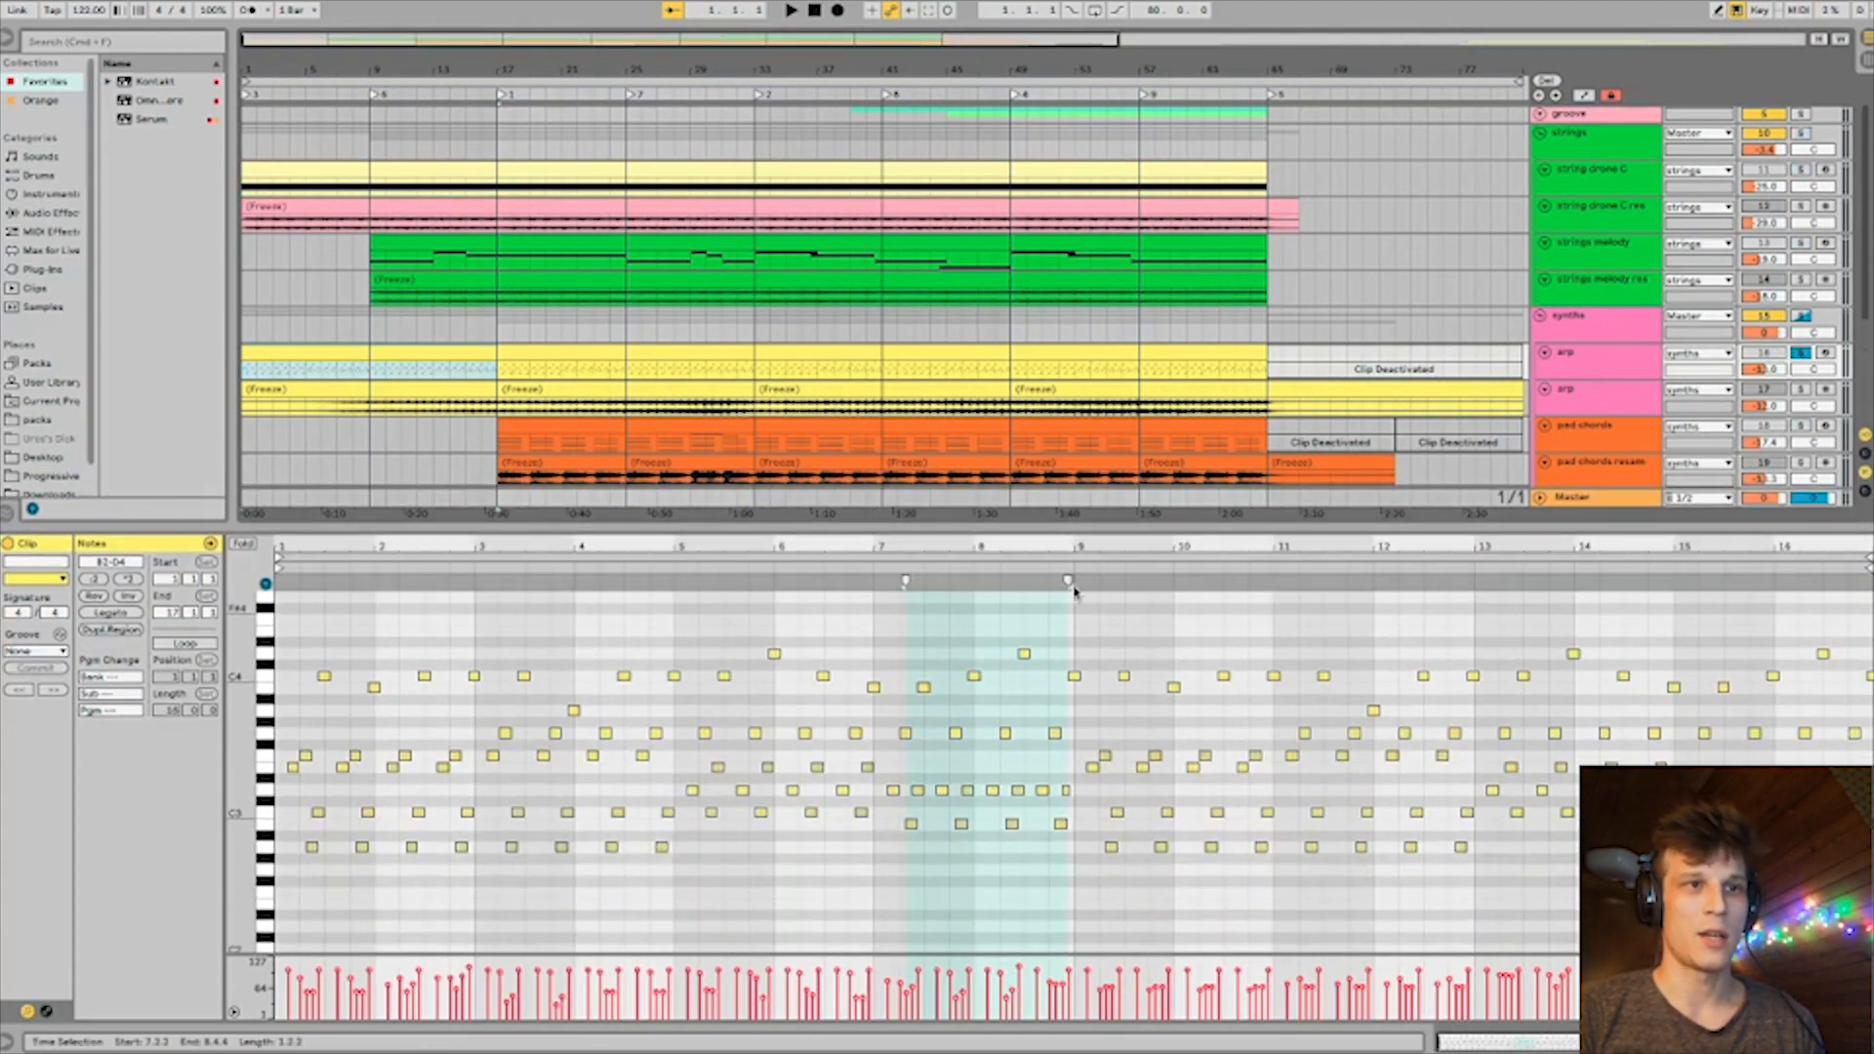
{"action": "left_click_drag", "start_coordinate": [1068, 885], "coordinate": [280, 592]}
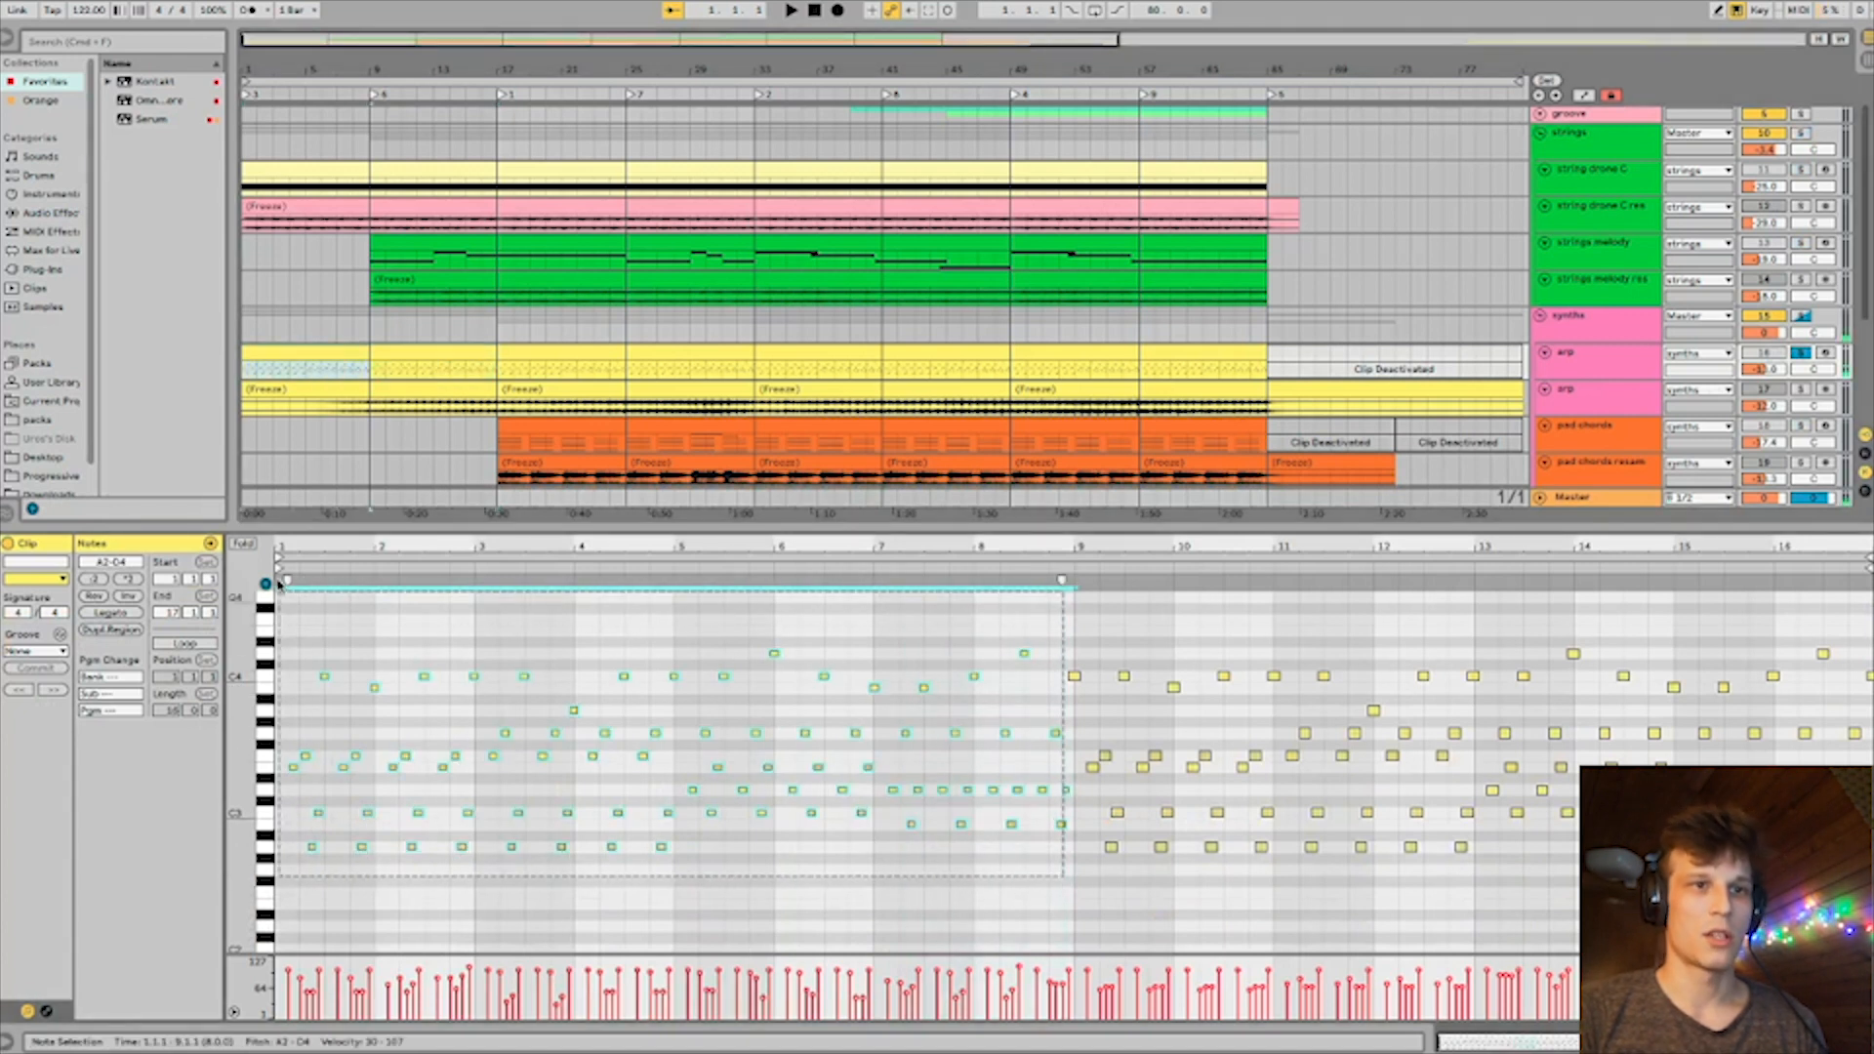
{"action": "left_click_drag", "start_coordinate": [880, 550], "coordinate": [879, 549]}
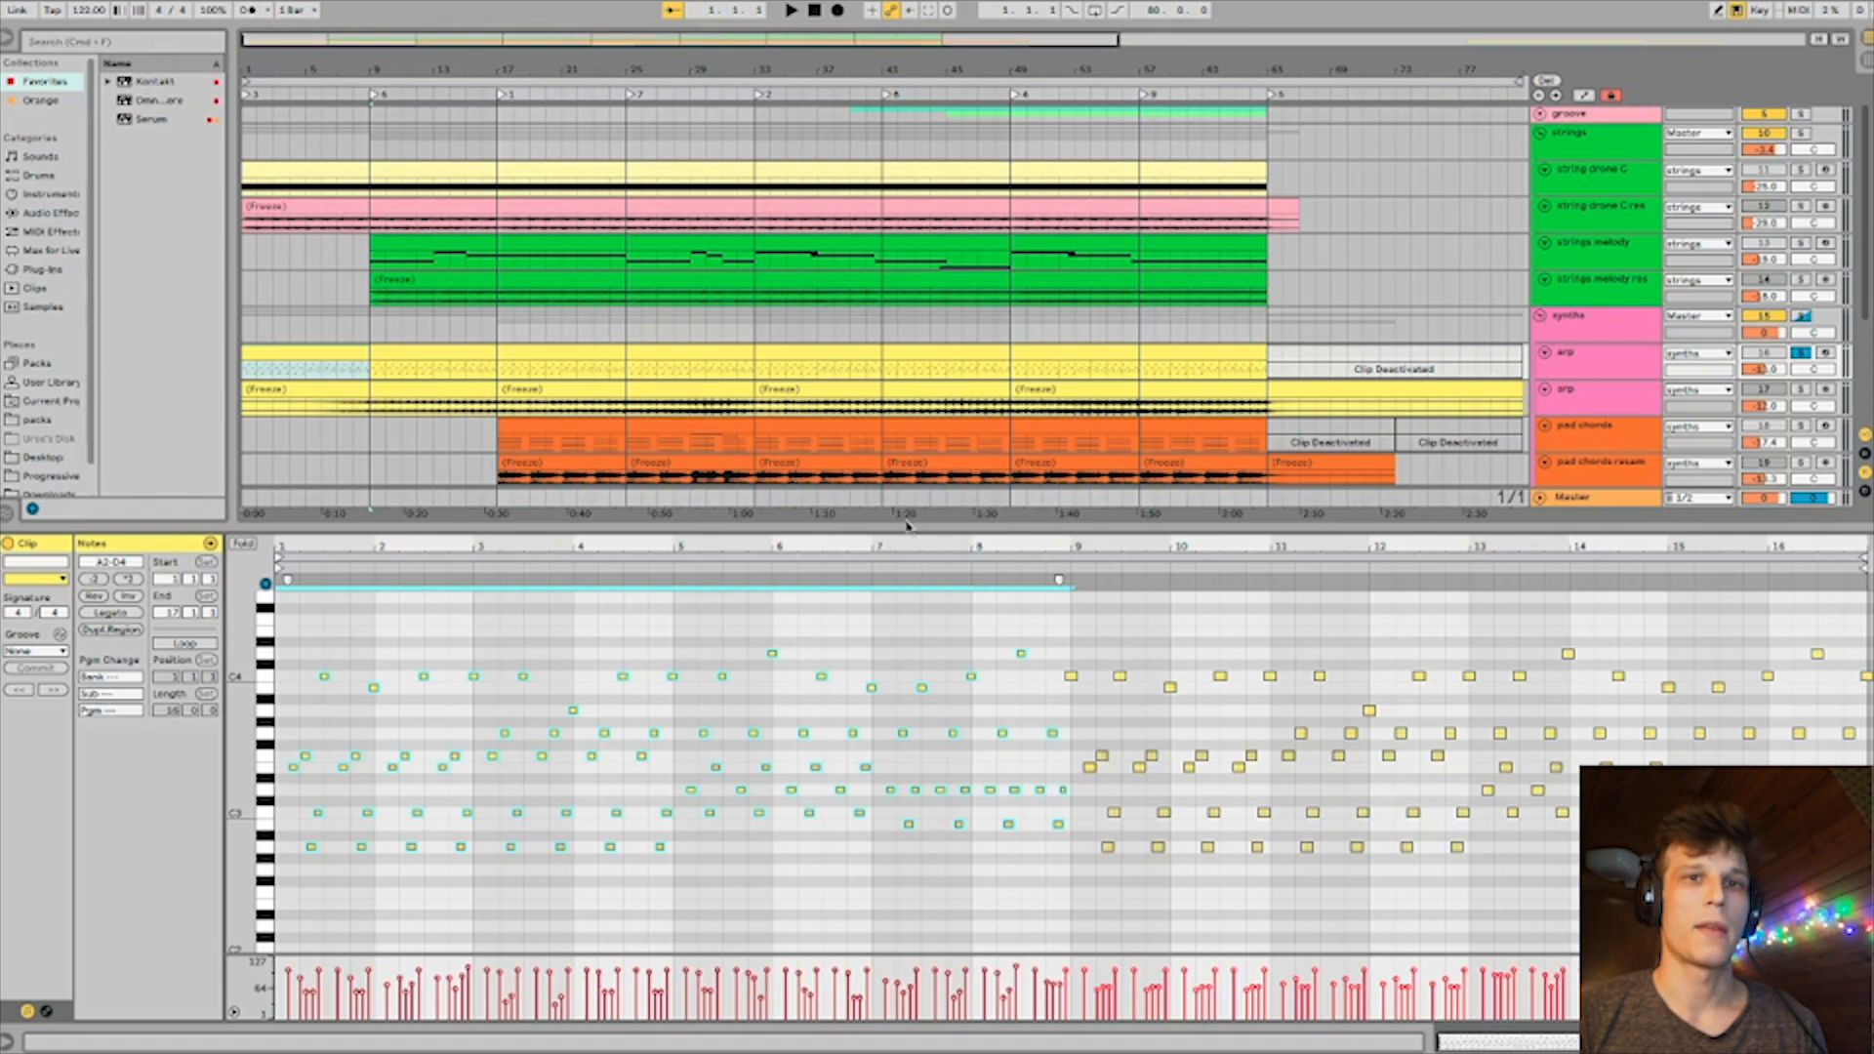
Show the automation lanes and examine the arp track's Auto Filter and Diva envelope and filter curves.
{"action": "left_click", "coordinate": [1568, 363]}
{"action": "left_click", "coordinate": [1584, 95]}
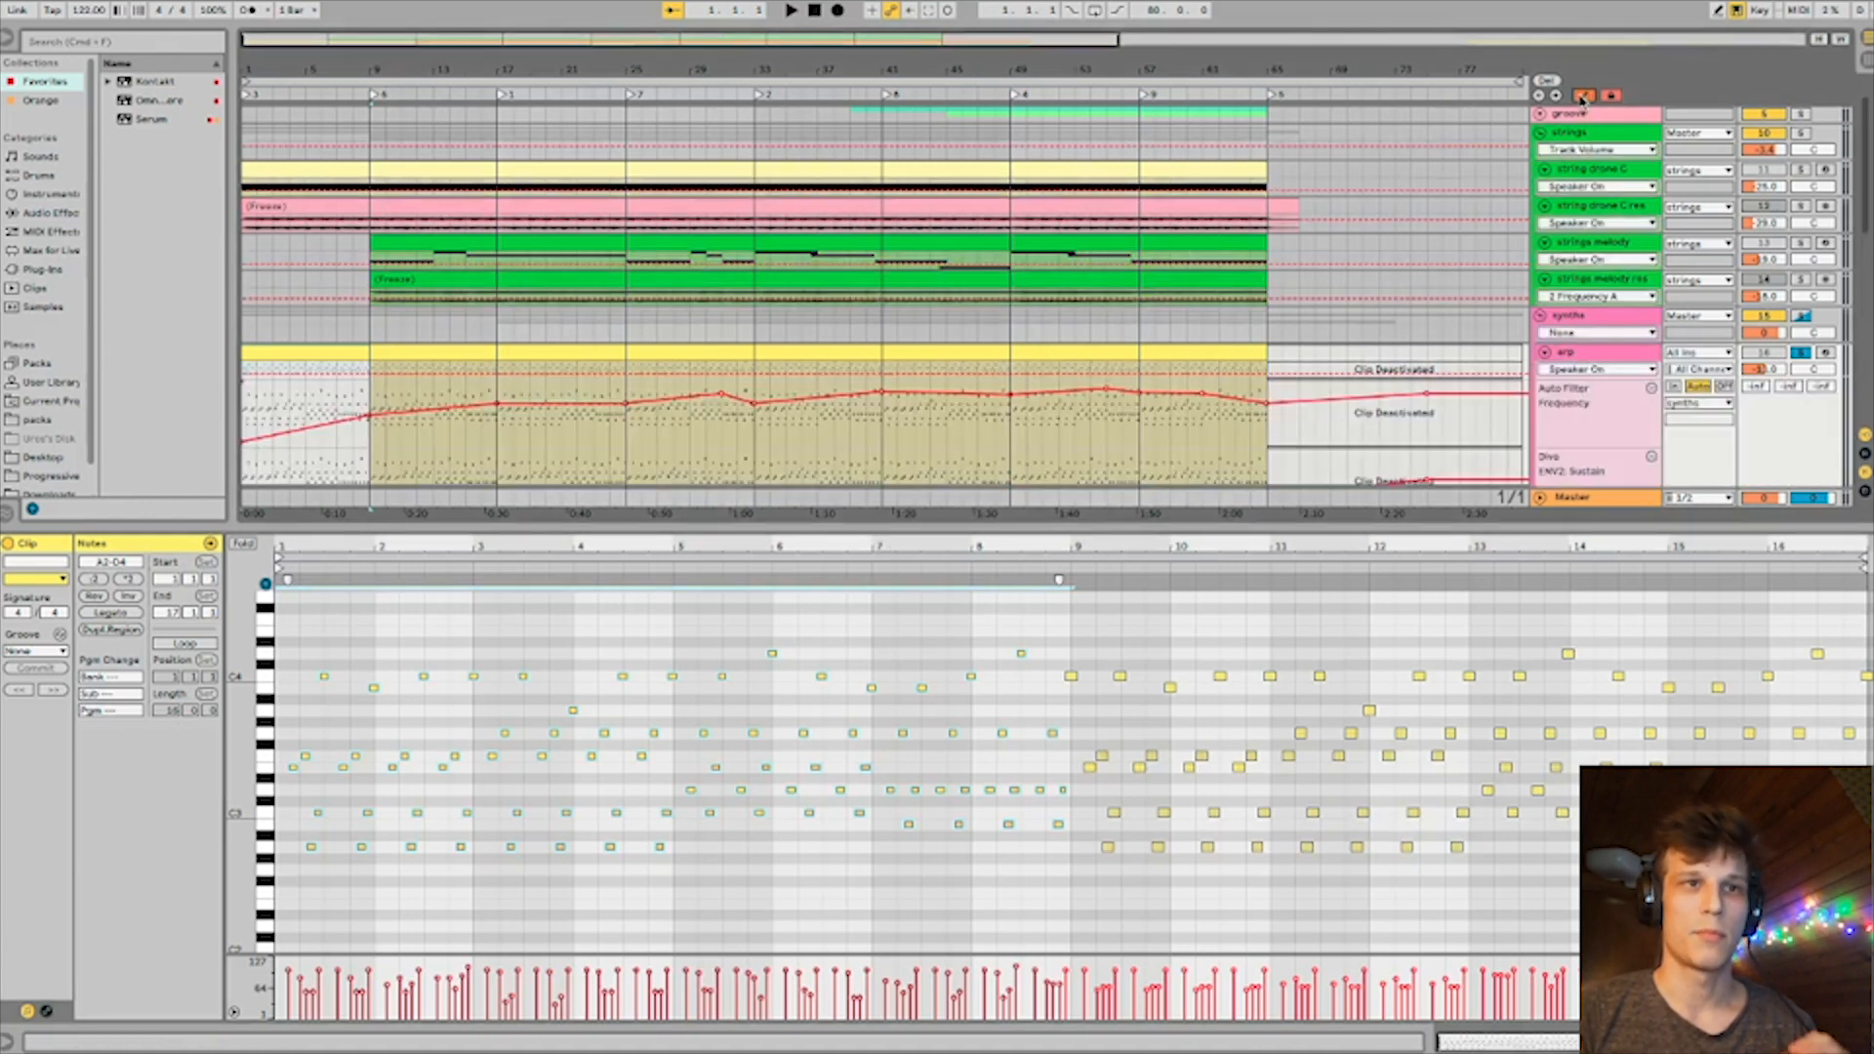
{"action": "scroll", "coordinate": [807, 400], "scroll_direction": "down", "scroll_amount": 5}
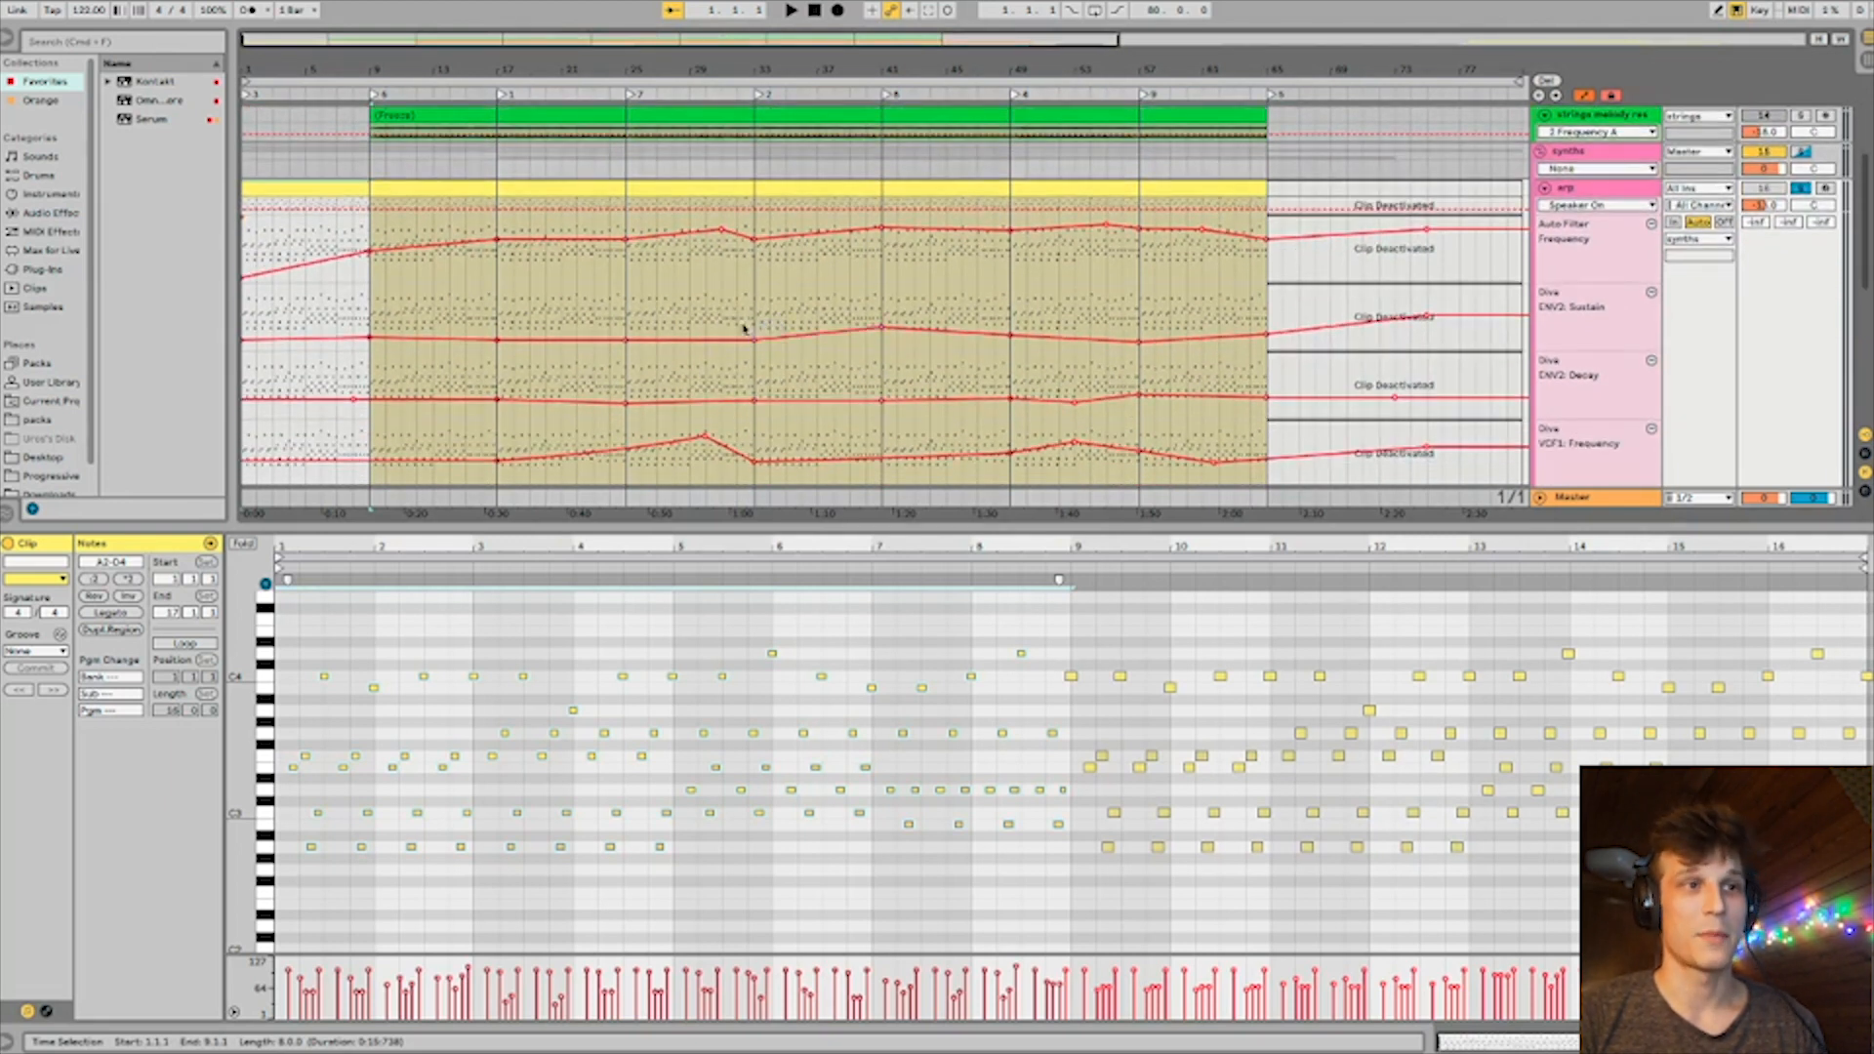
{"action": "scroll", "coordinate": [751, 326], "scroll_direction": "down", "scroll_amount": 1}
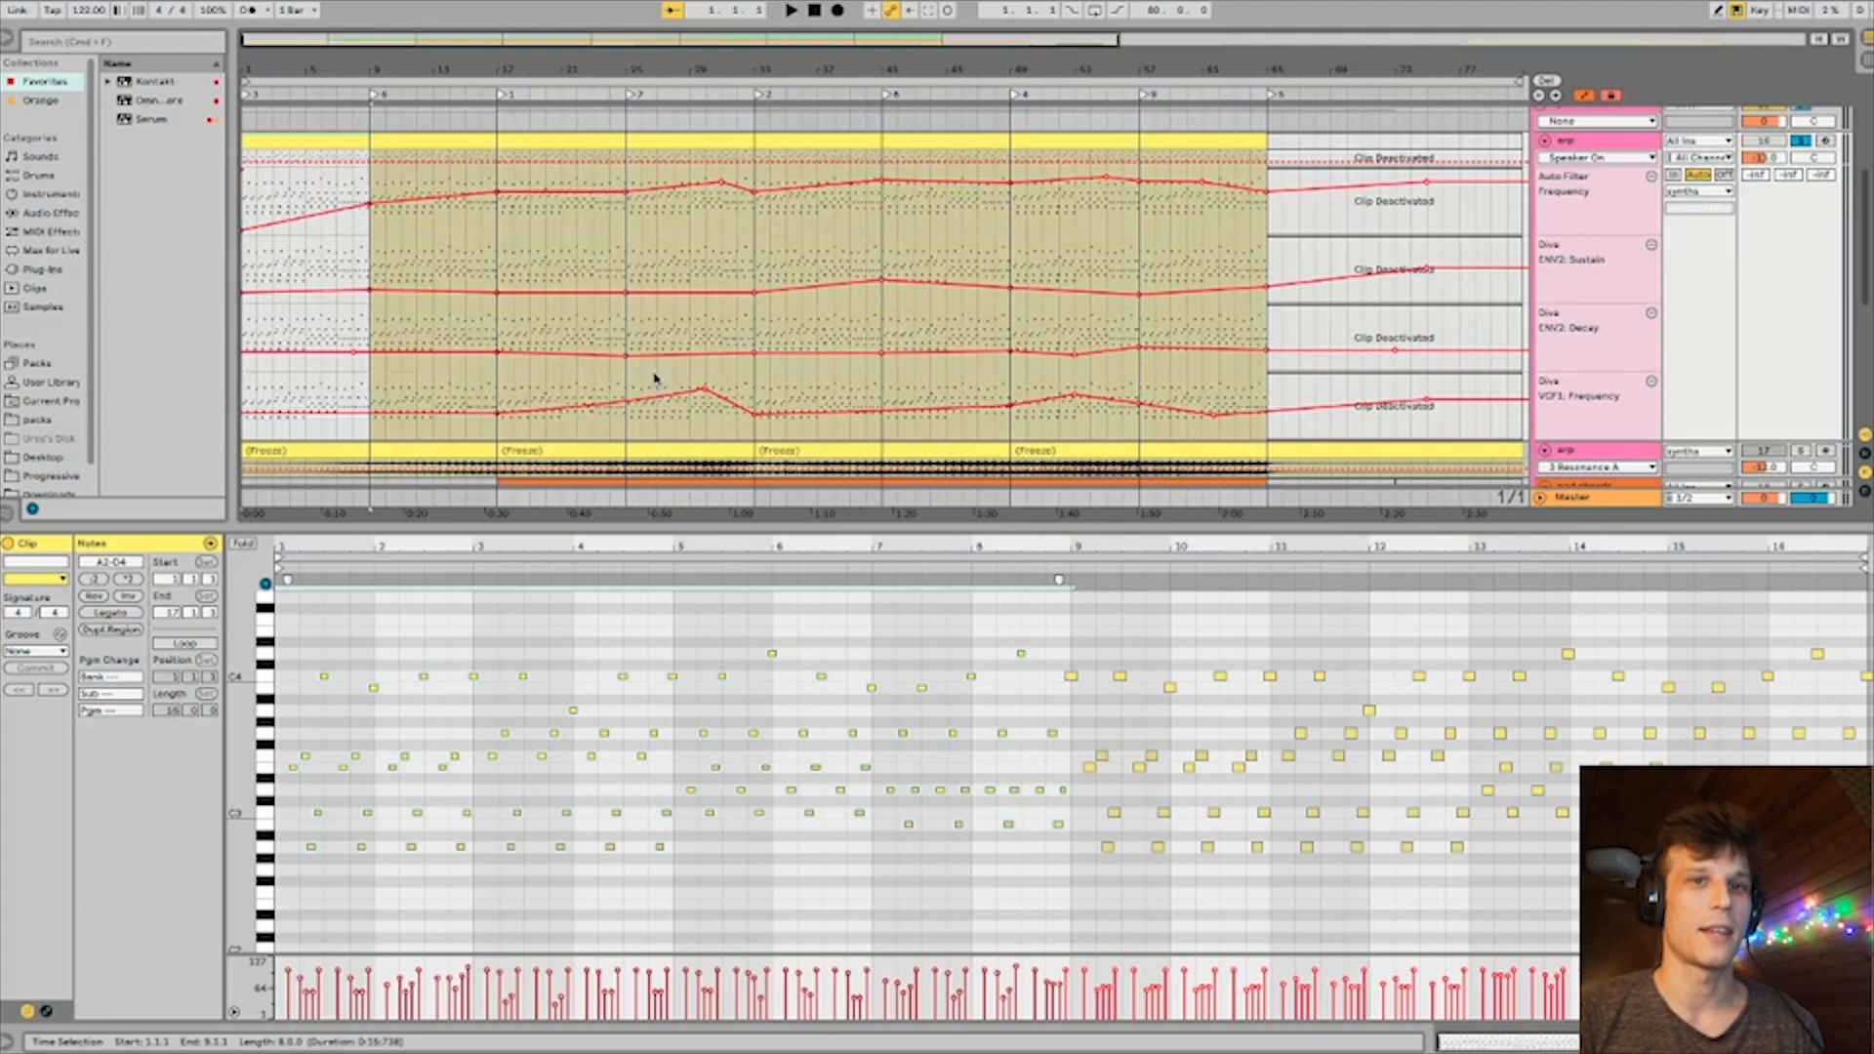
Audition the soloed arp from bar 1 of the arrangement and from the bar 9 locator.
{"action": "scroll", "coordinate": [1106, 267], "scroll_direction": "up", "scroll_amount": 3}
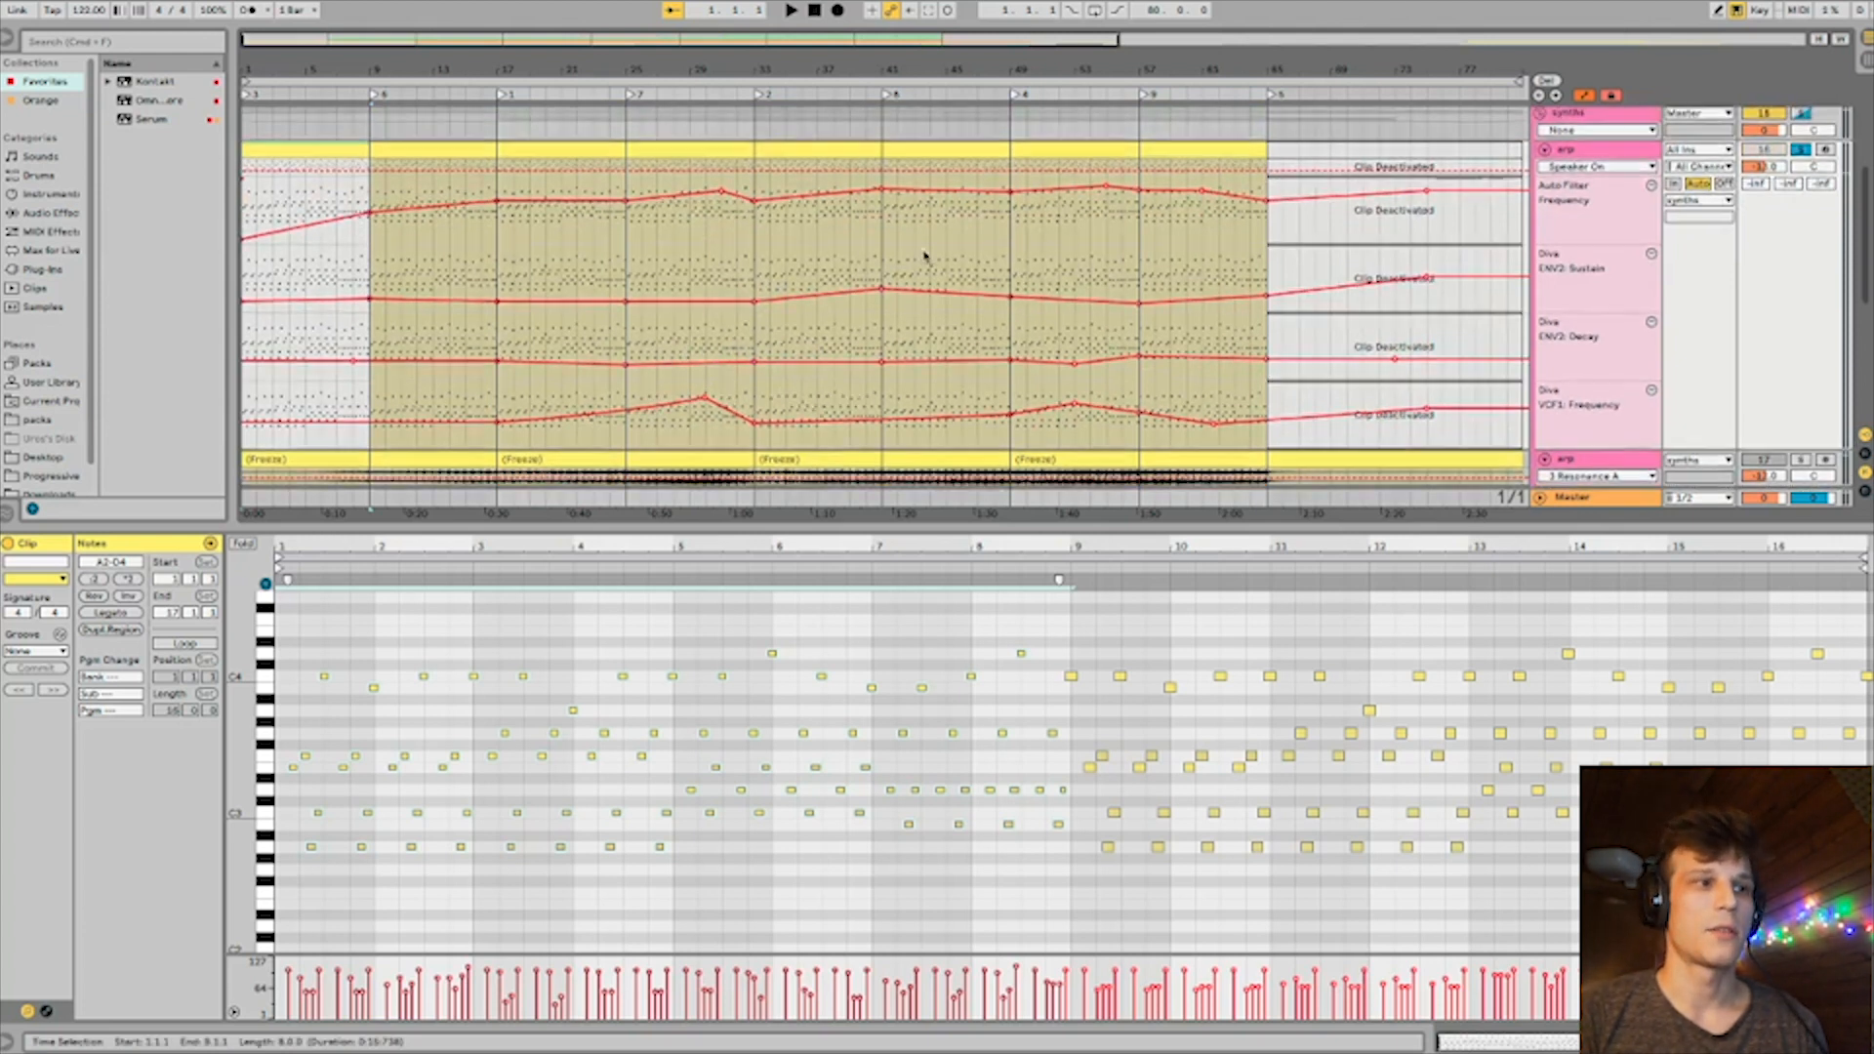
{"action": "scroll", "coordinate": [797, 358], "scroll_direction": "down", "scroll_amount": 1}
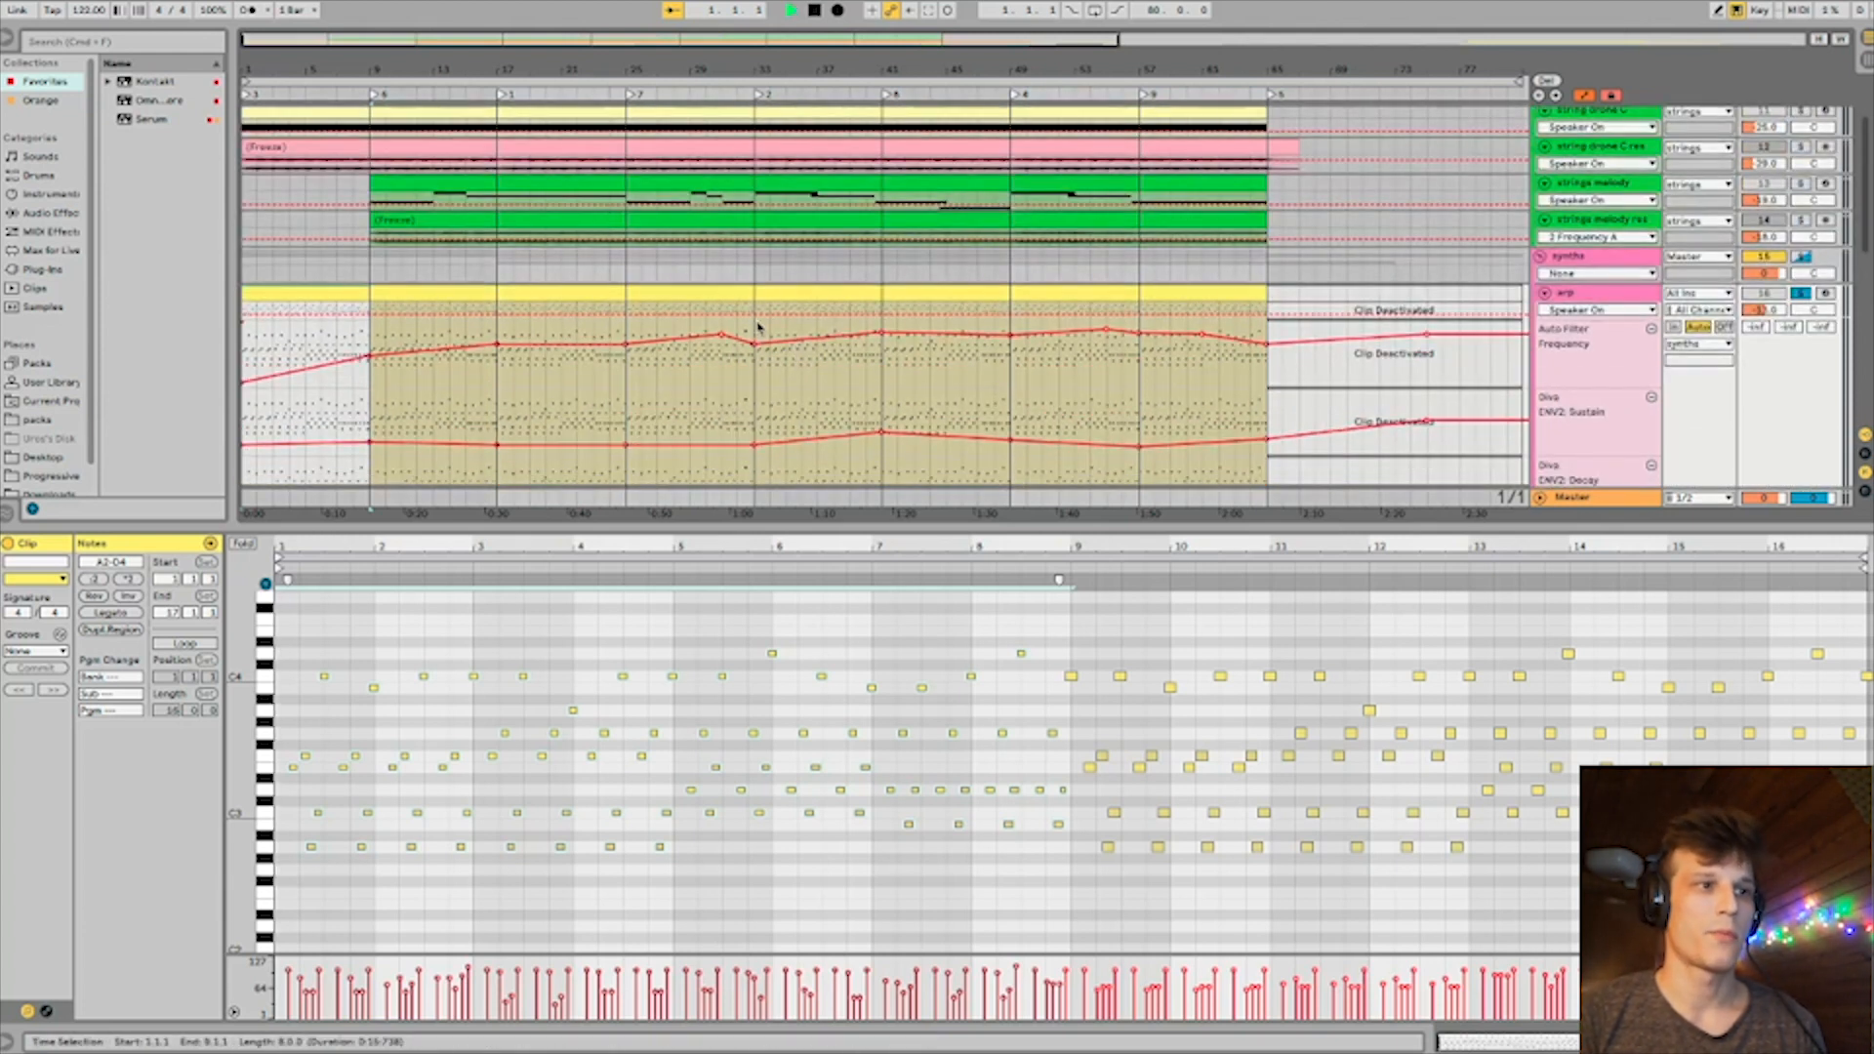
{"action": "key", "text": "space"}
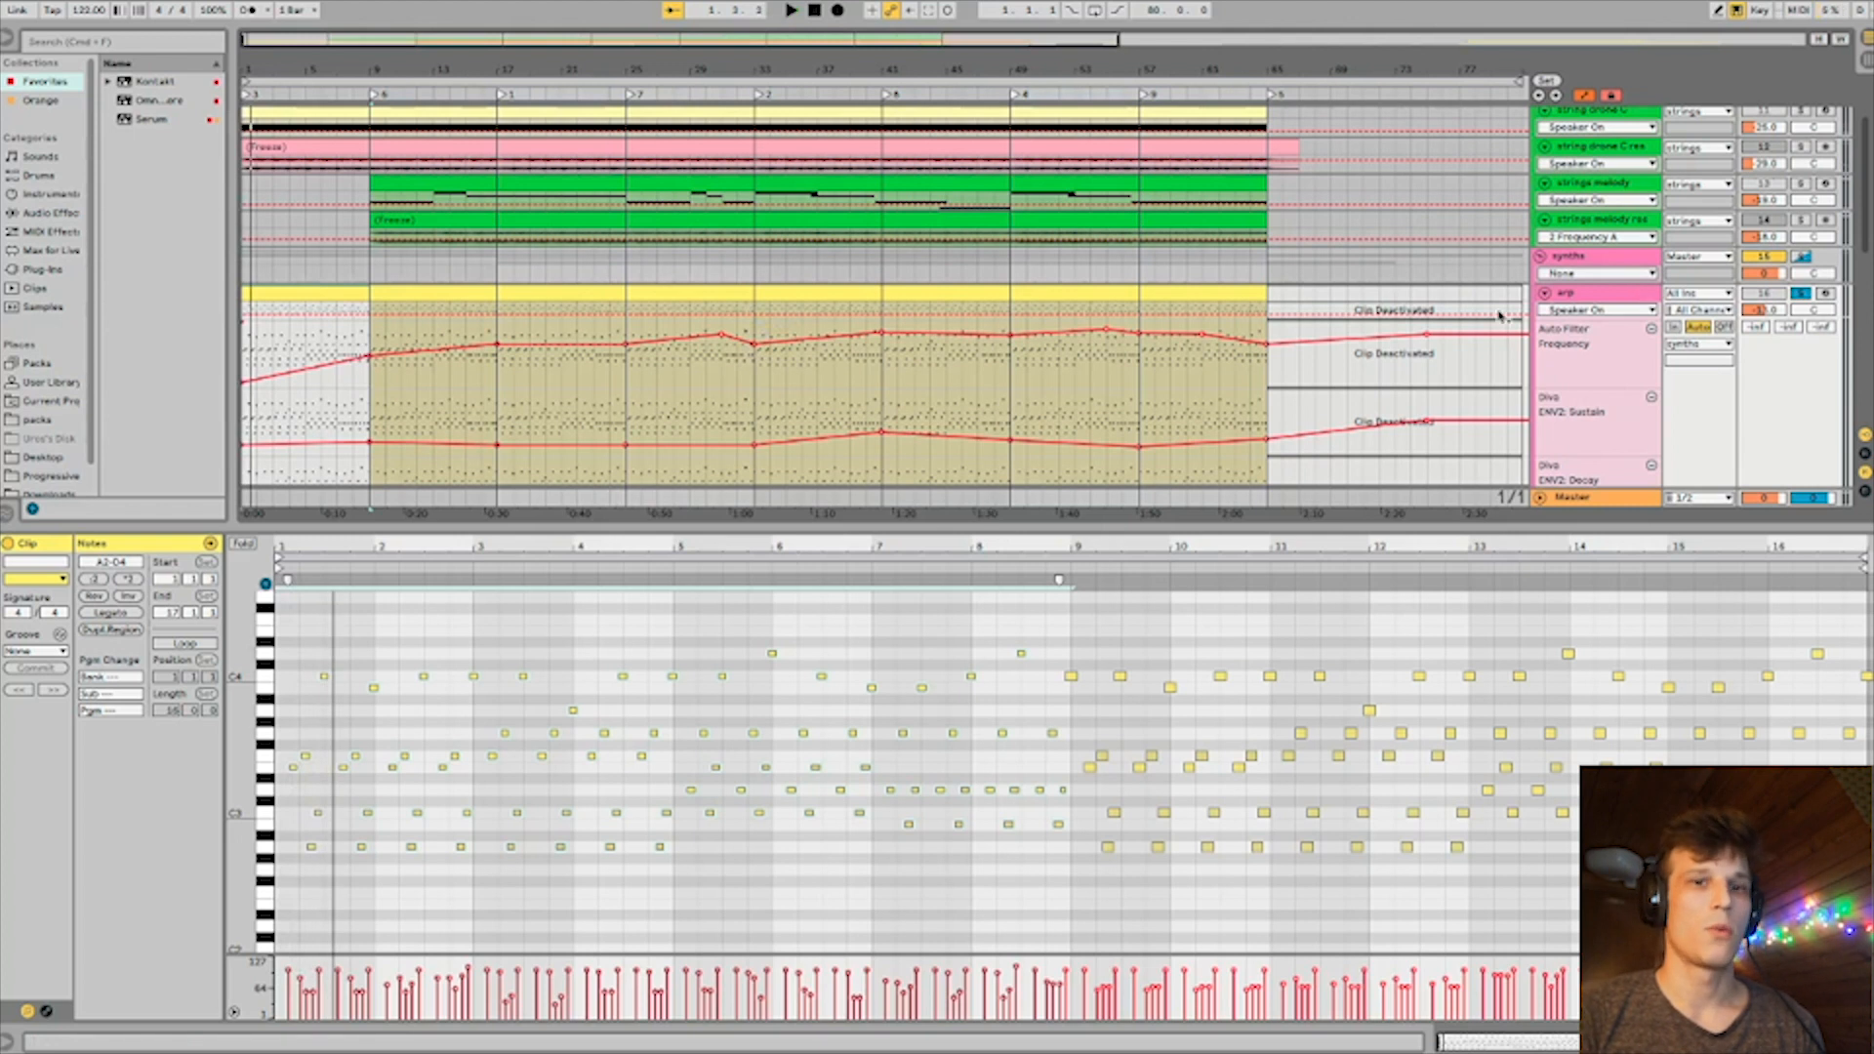
{"action": "key", "text": "space"}
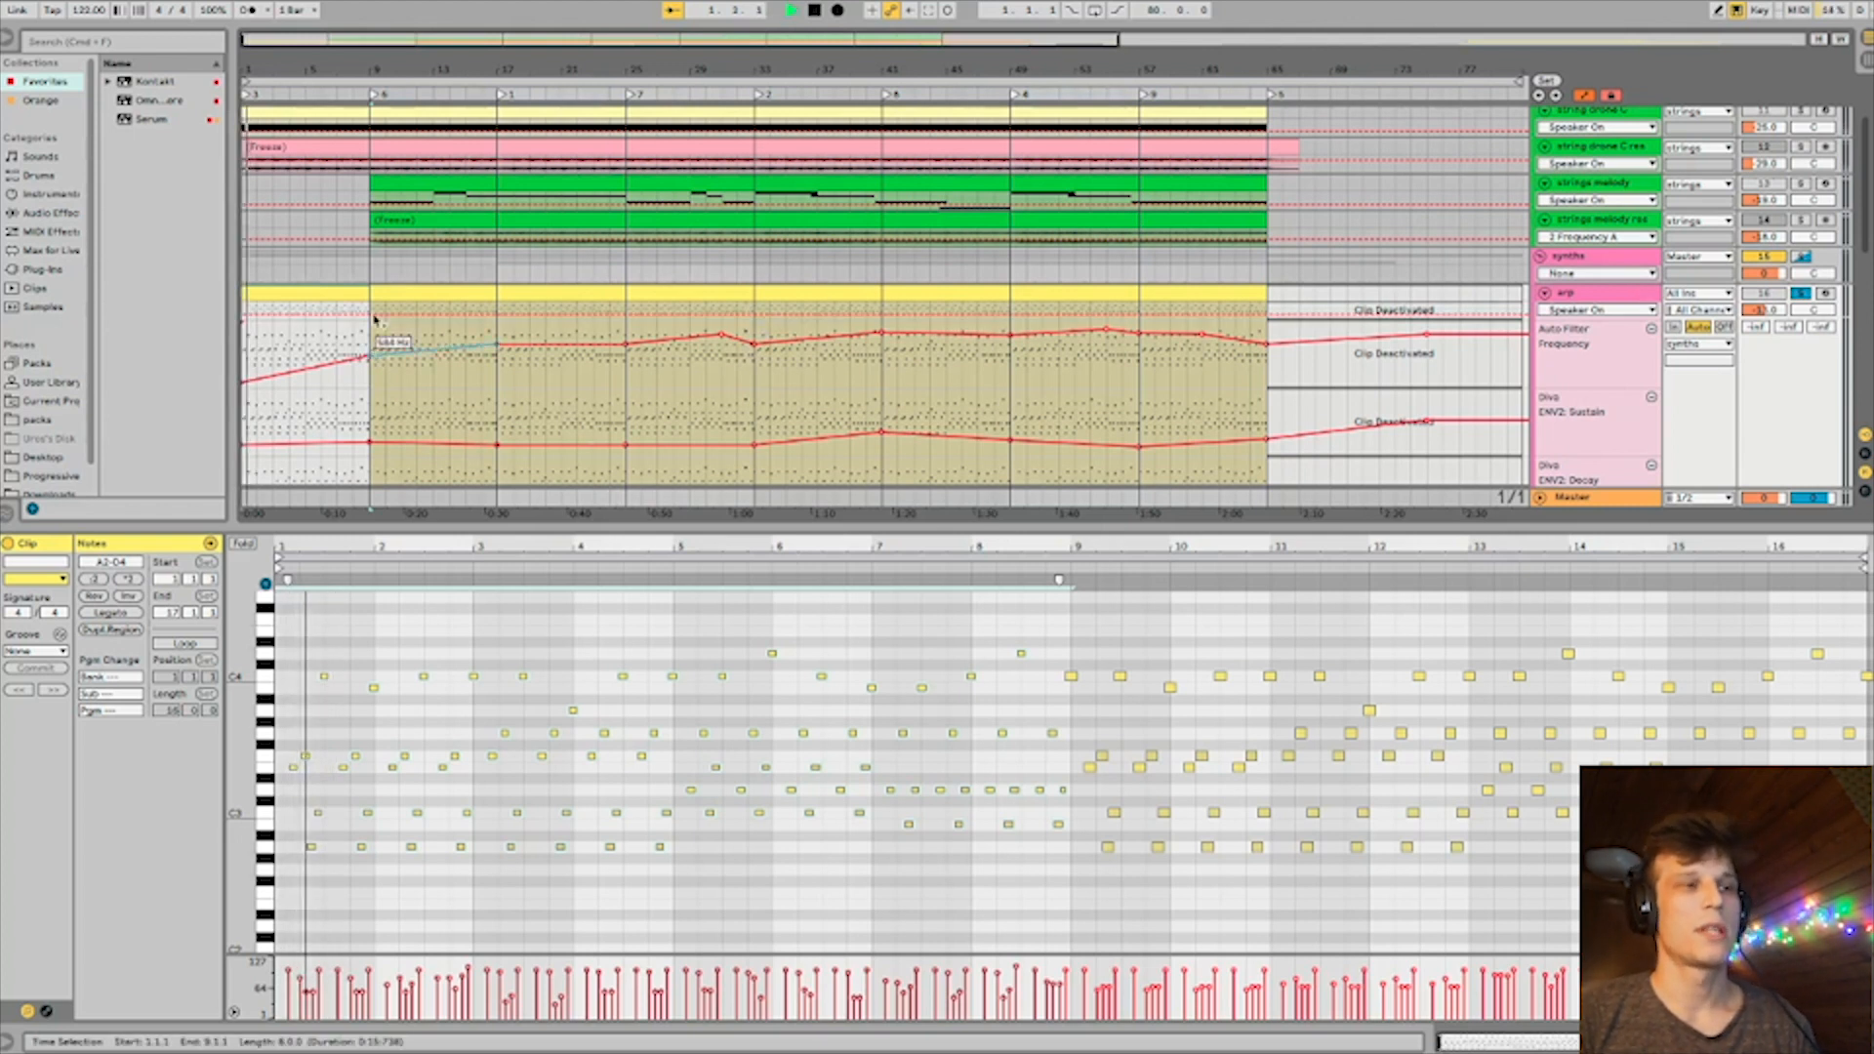
{"action": "key", "text": "space"}
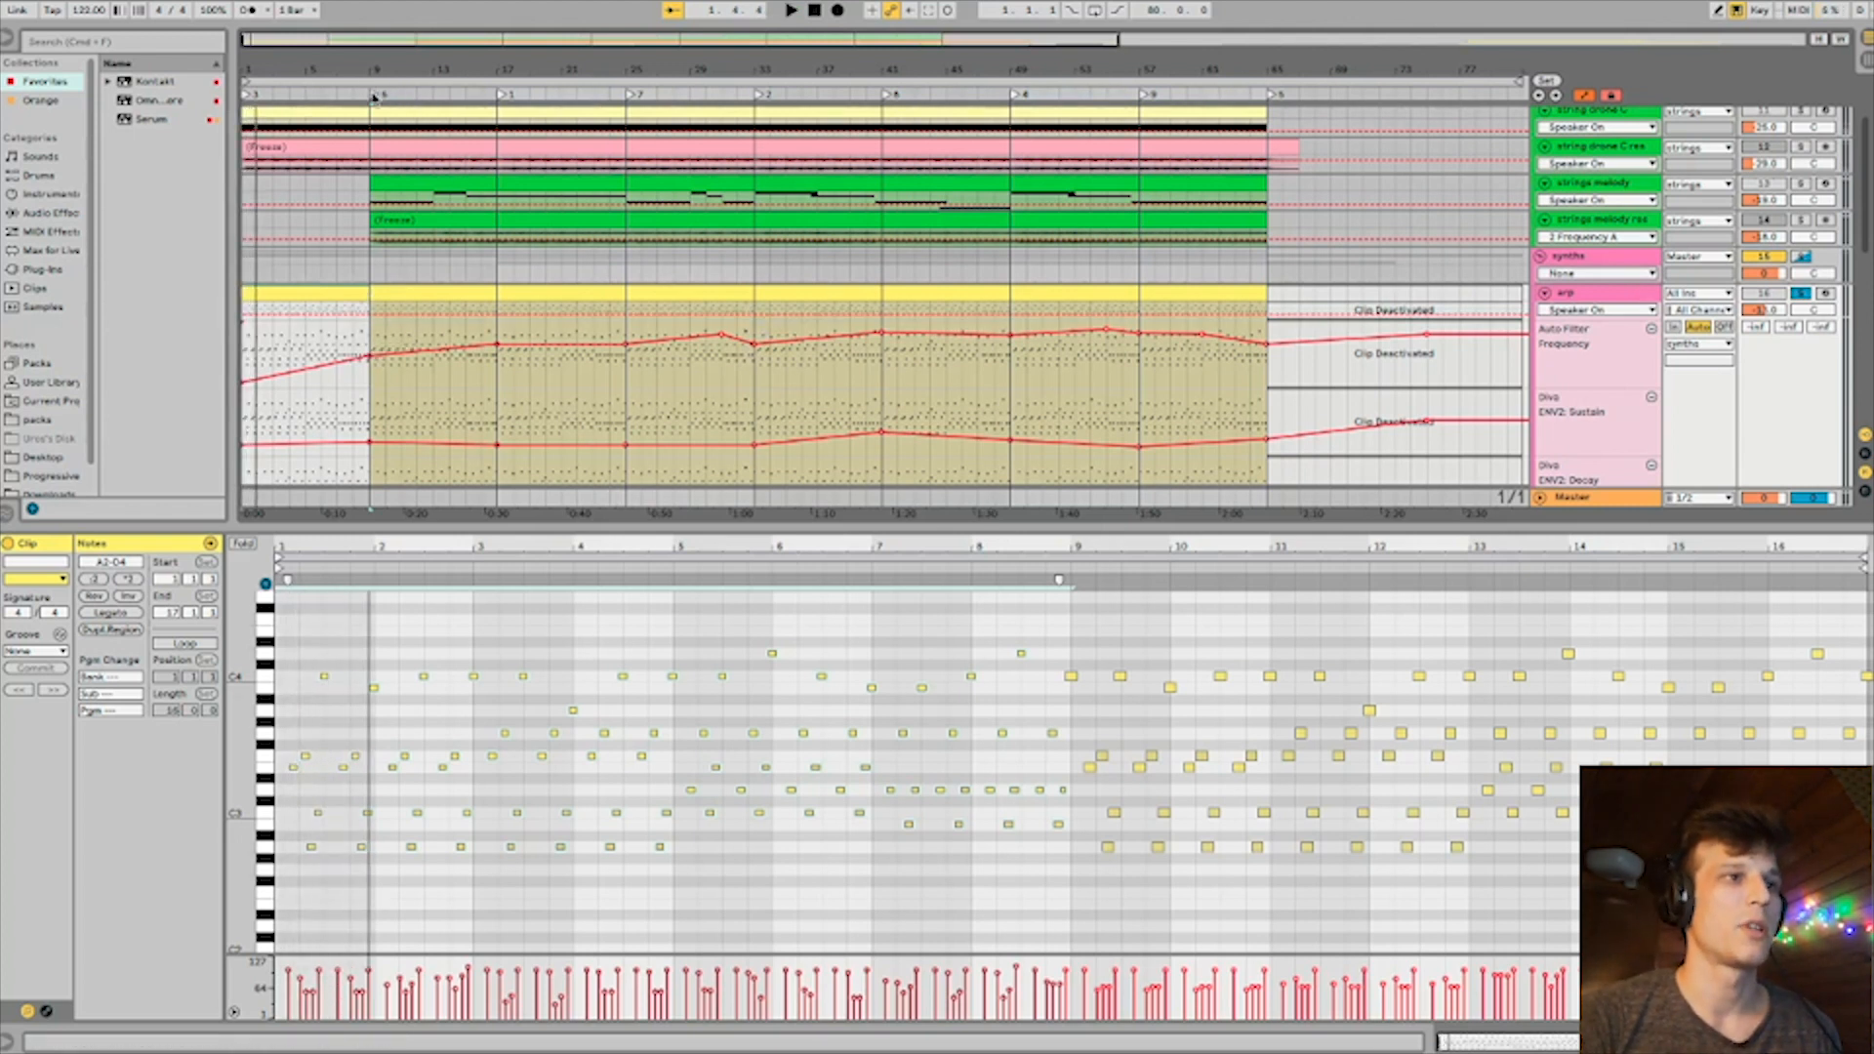
{"action": "left_click", "coordinate": [374, 95]}
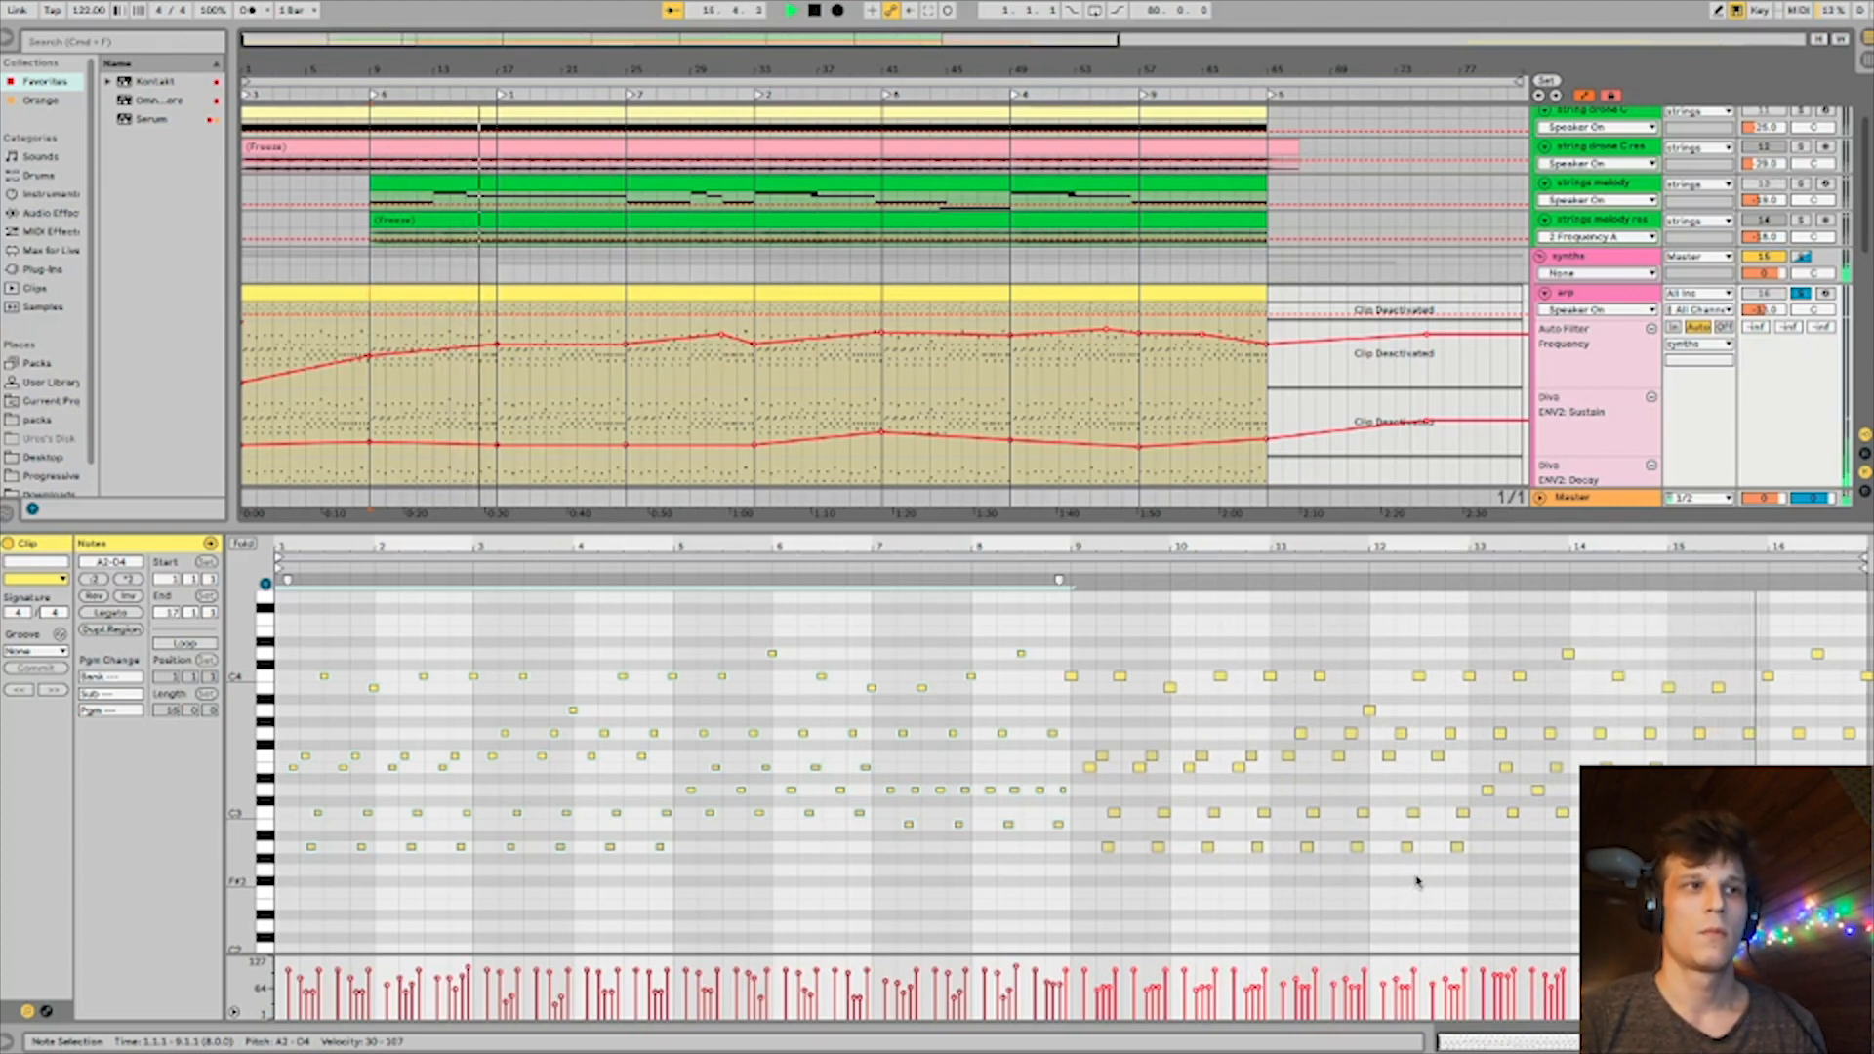
Open the arp clip starting at bar 17 and add the strings group and pad chords track to the solo.
{"action": "left_click", "coordinate": [525, 290]}
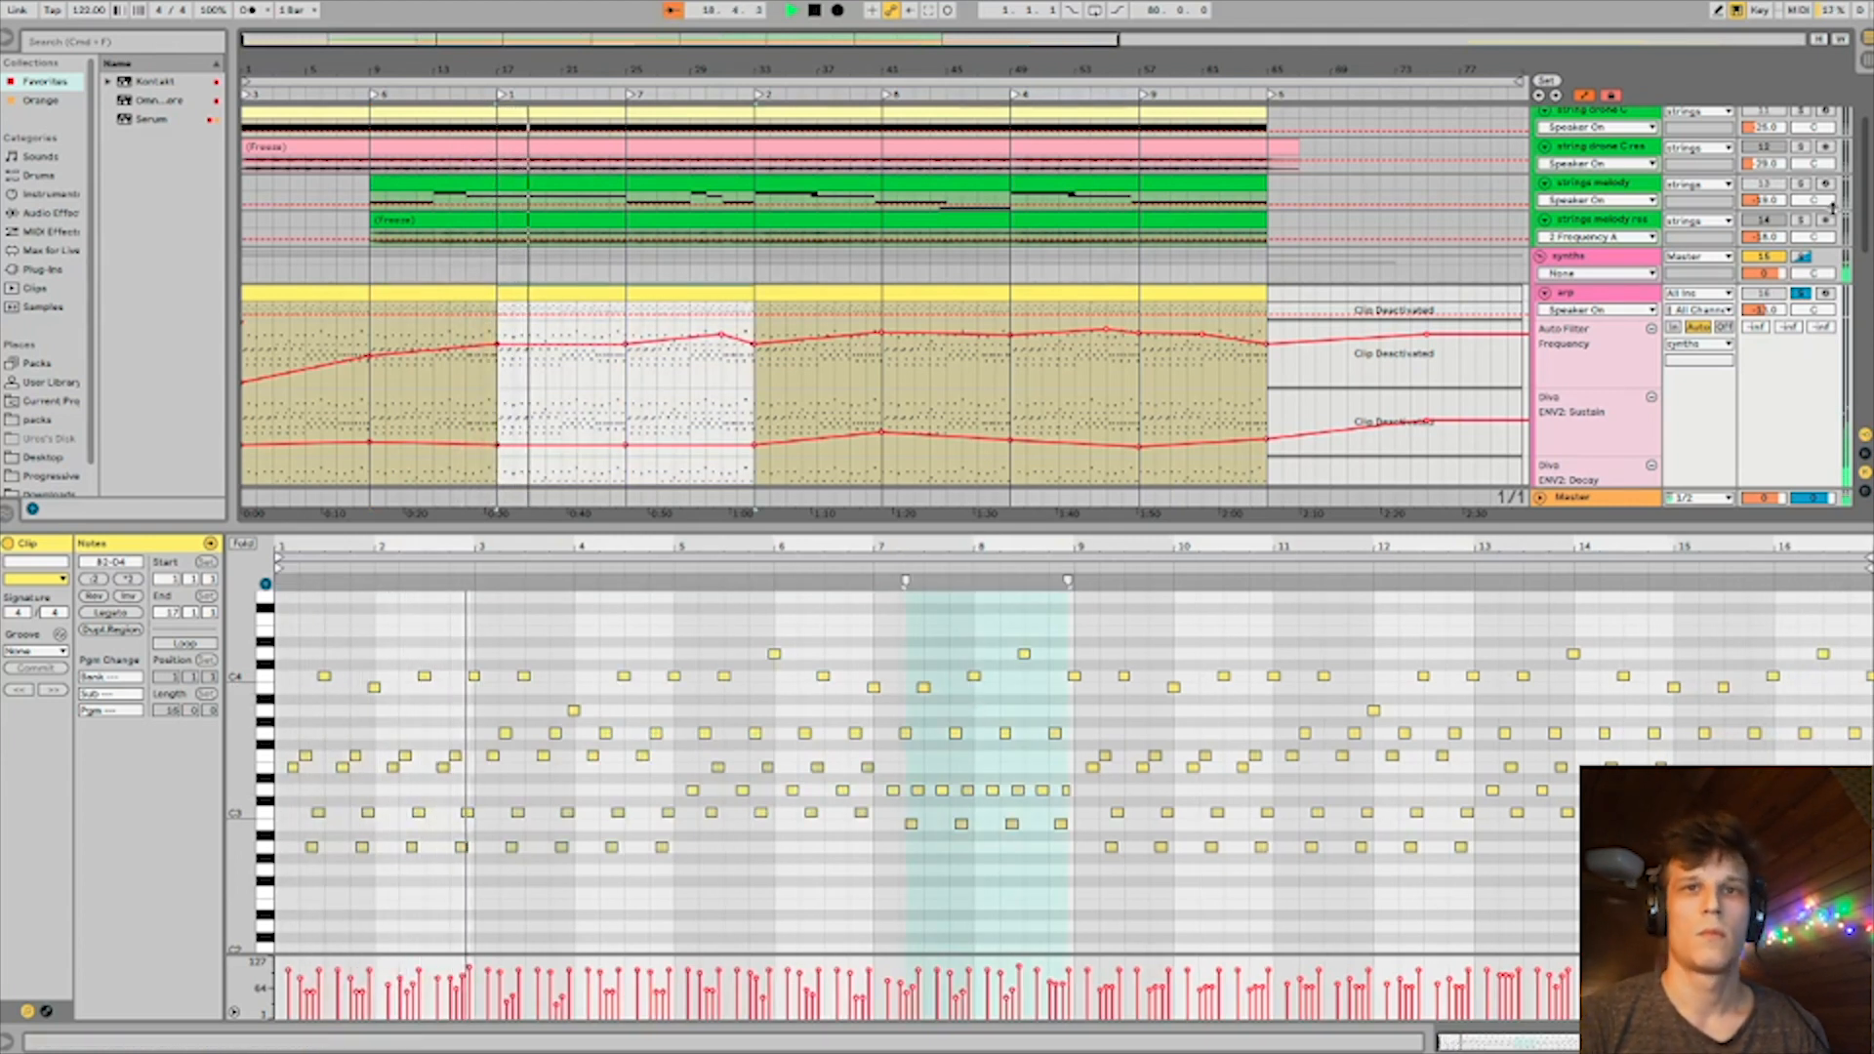
{"action": "scroll", "coordinate": [1832, 207], "scroll_direction": "up", "scroll_amount": 2}
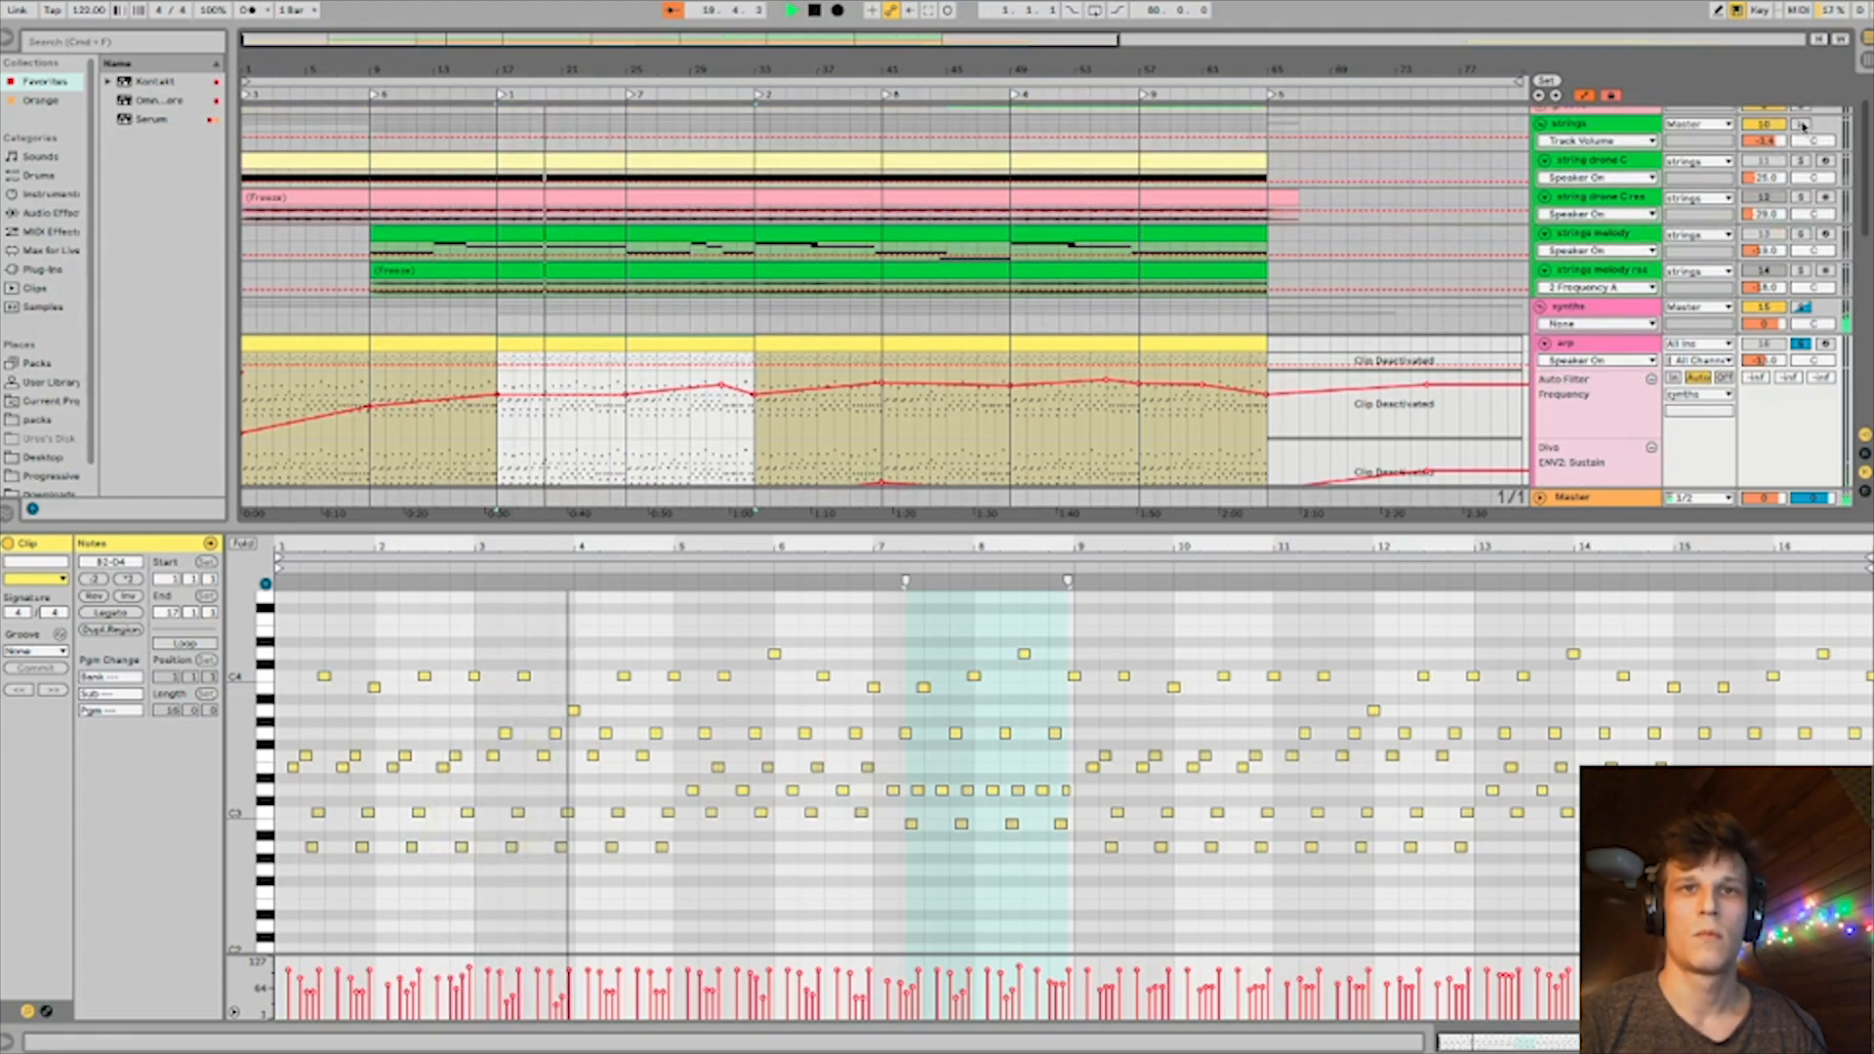
{"action": "scroll", "coordinate": [1787, 186], "scroll_direction": "down", "scroll_amount": 6}
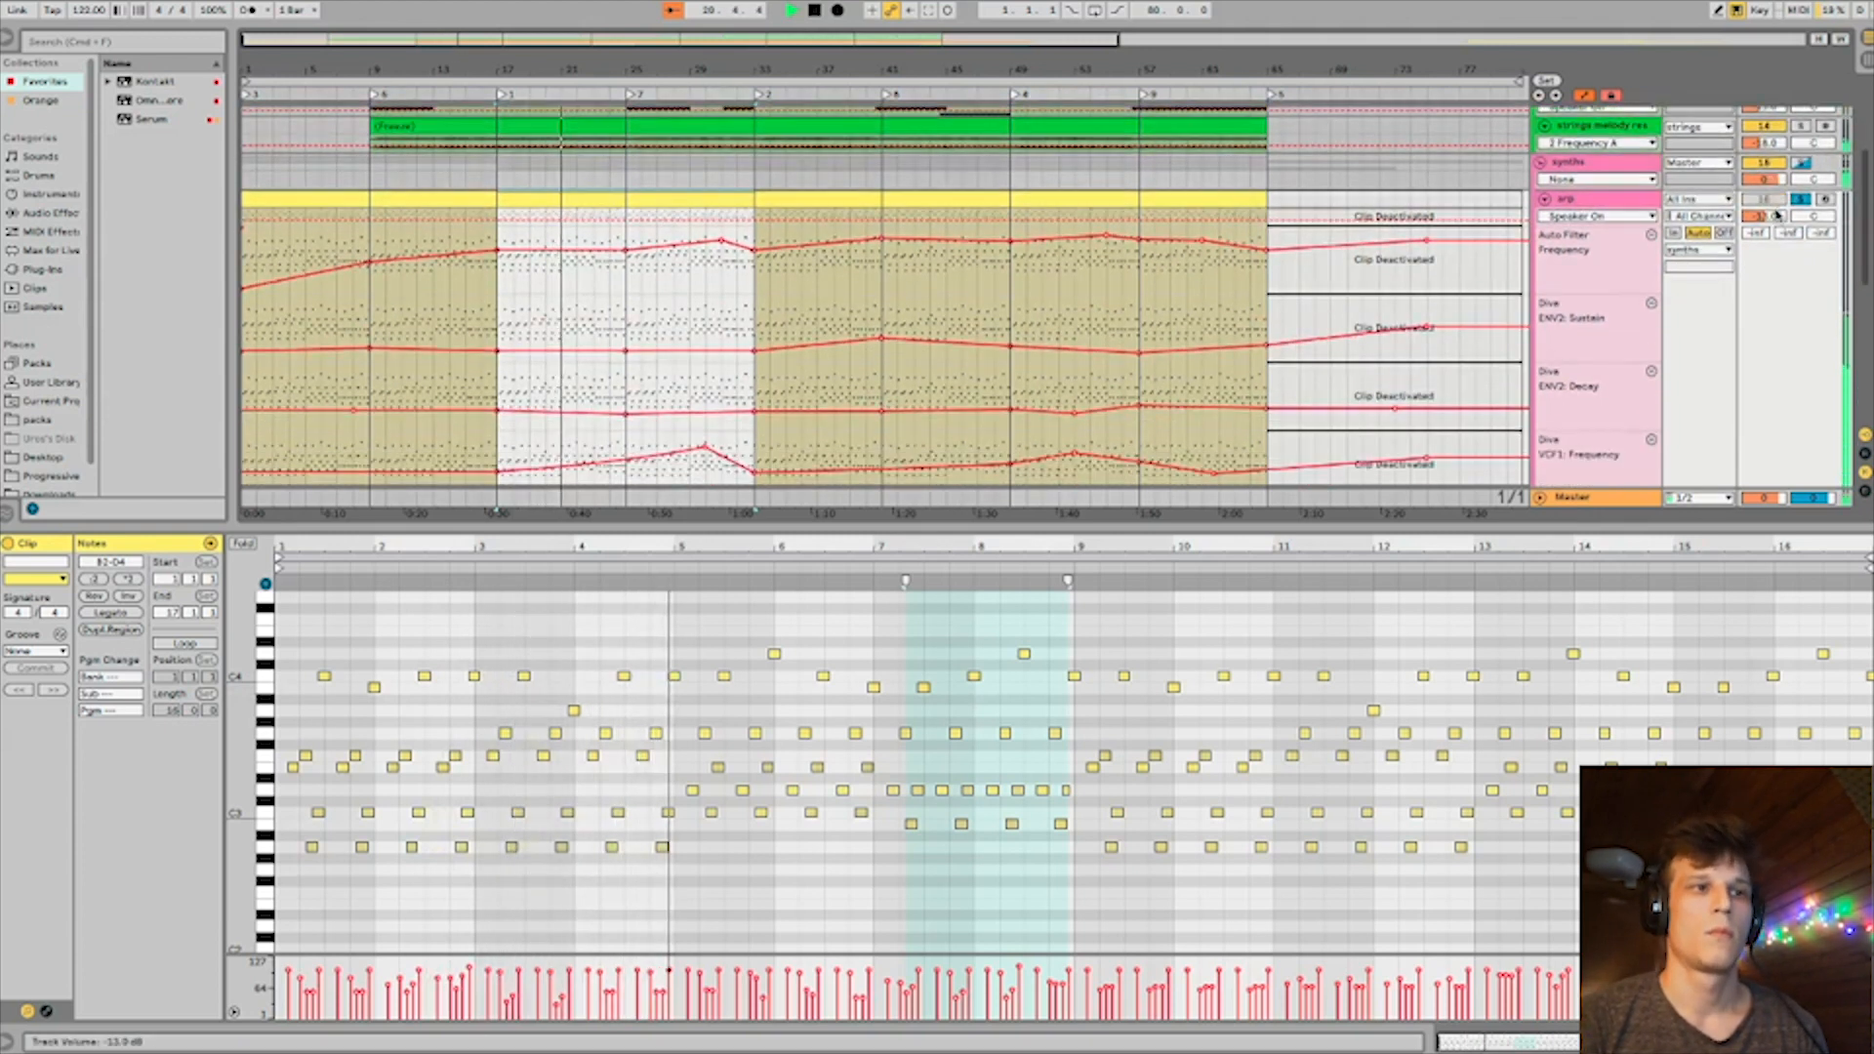
{"action": "scroll", "coordinate": [1776, 214], "scroll_direction": "down", "scroll_amount": 6}
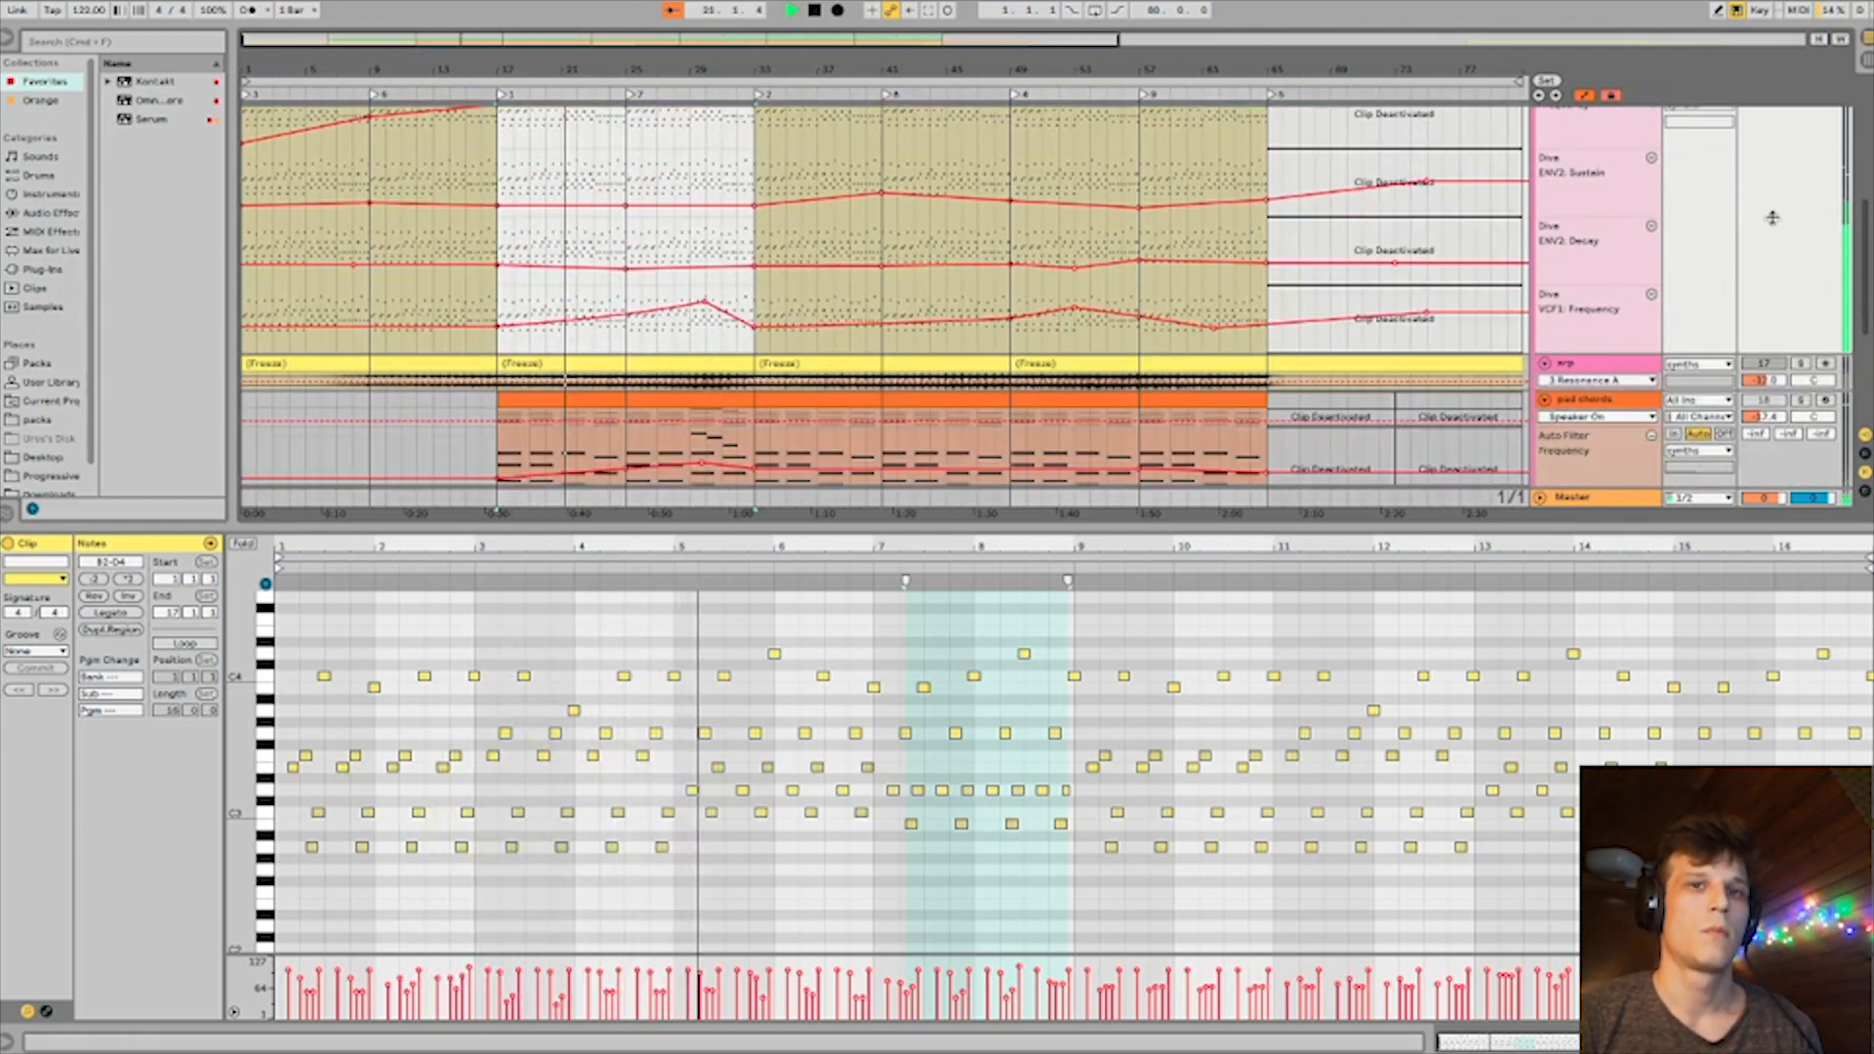
{"action": "left_click", "coordinate": [1800, 401]}
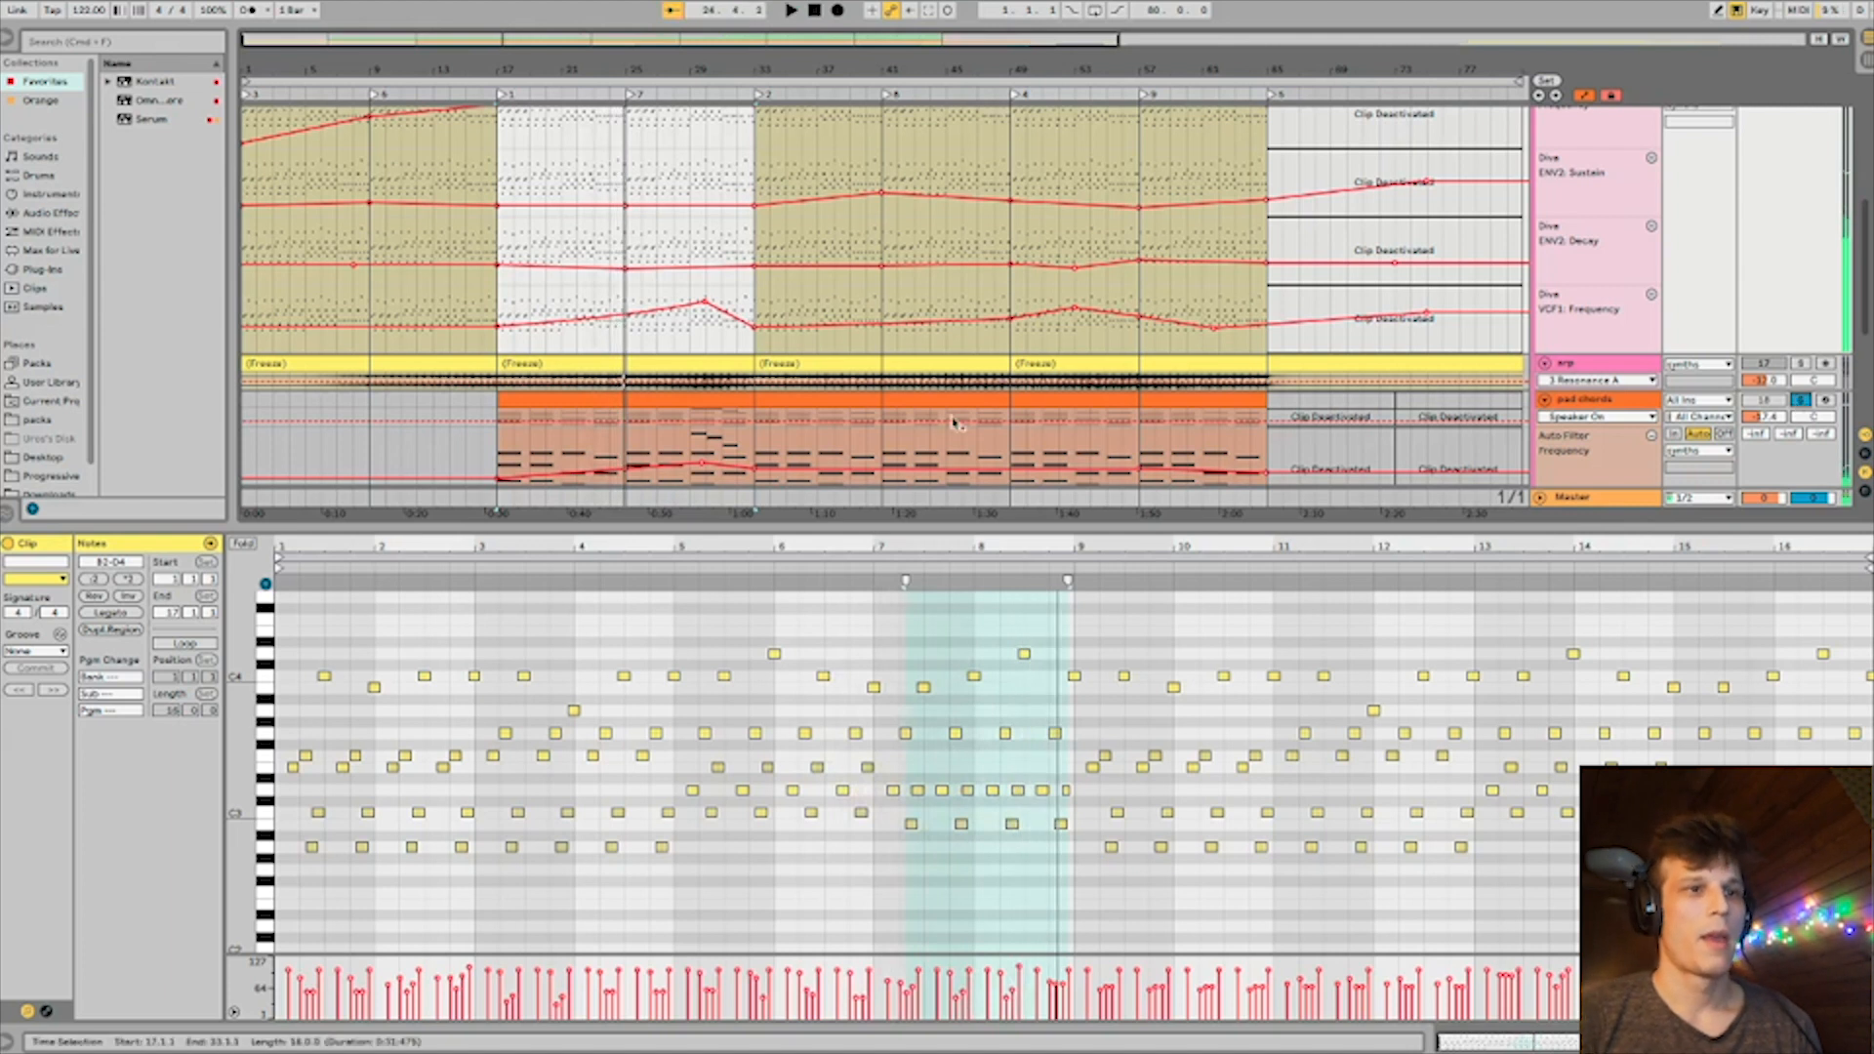
Stop playback, reselect the arp clip starting at bar 17 and bring its notes into view in the note editor.
{"action": "left_click", "coordinate": [777, 643]}
{"action": "scroll", "coordinate": [806, 648], "scroll_direction": "up", "scroll_amount": 1}
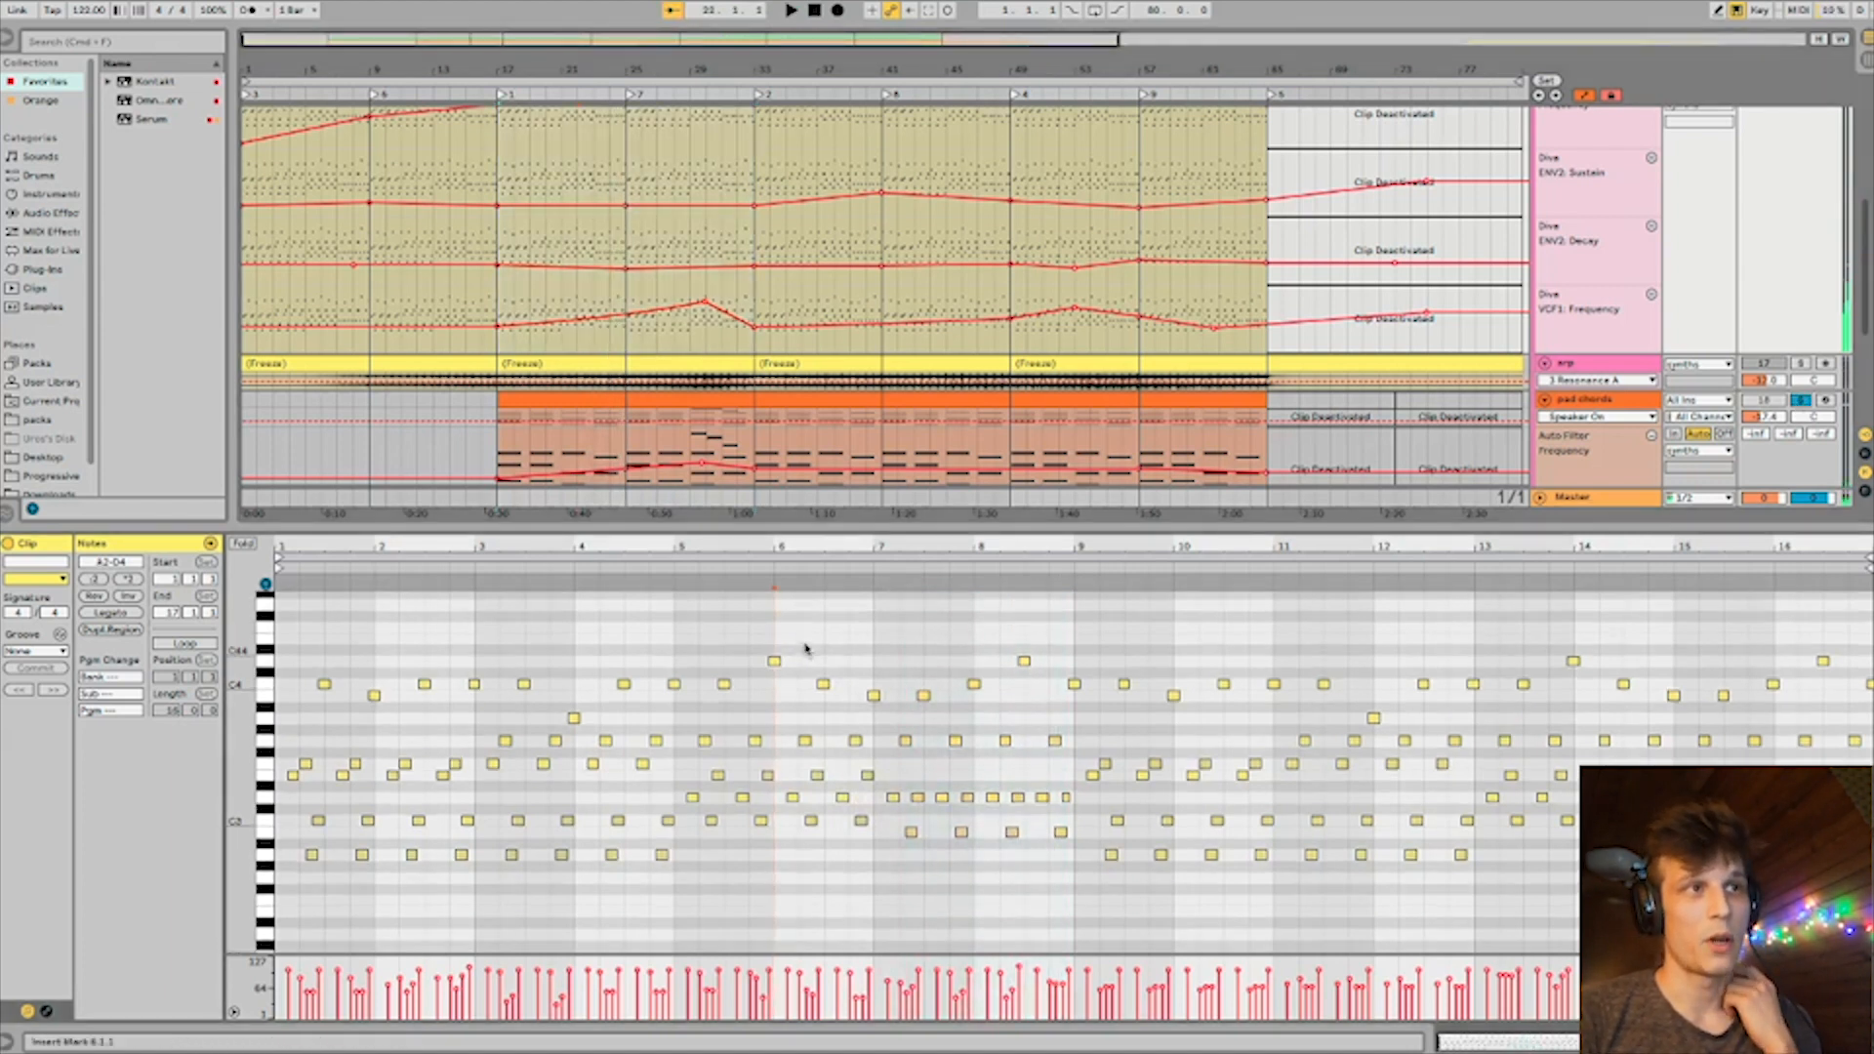
{"action": "scroll", "coordinate": [806, 648], "scroll_direction": "up", "scroll_amount": 2}
{"action": "scroll", "coordinate": [648, 231], "scroll_direction": "up", "scroll_amount": 3}
{"action": "left_click", "coordinate": [557, 156]}
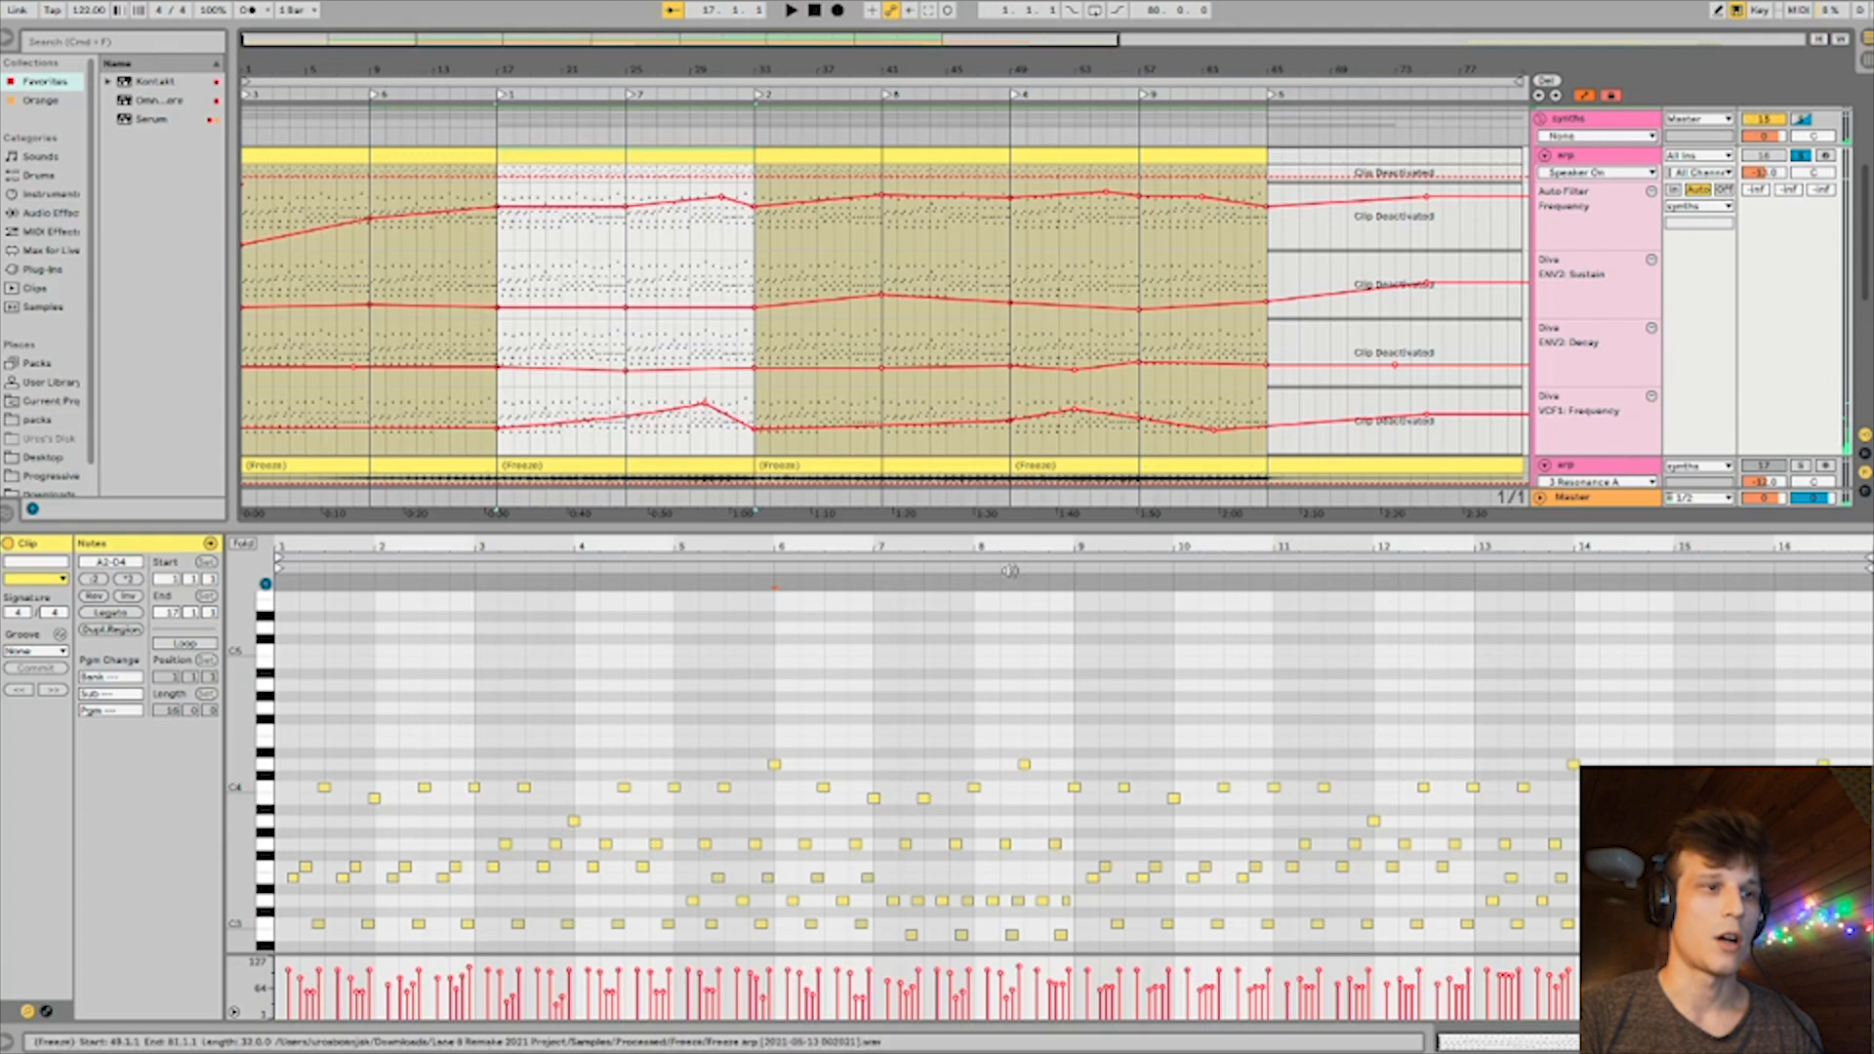
{"action": "scroll", "coordinate": [542, 842], "scroll_direction": "down", "scroll_amount": 3}
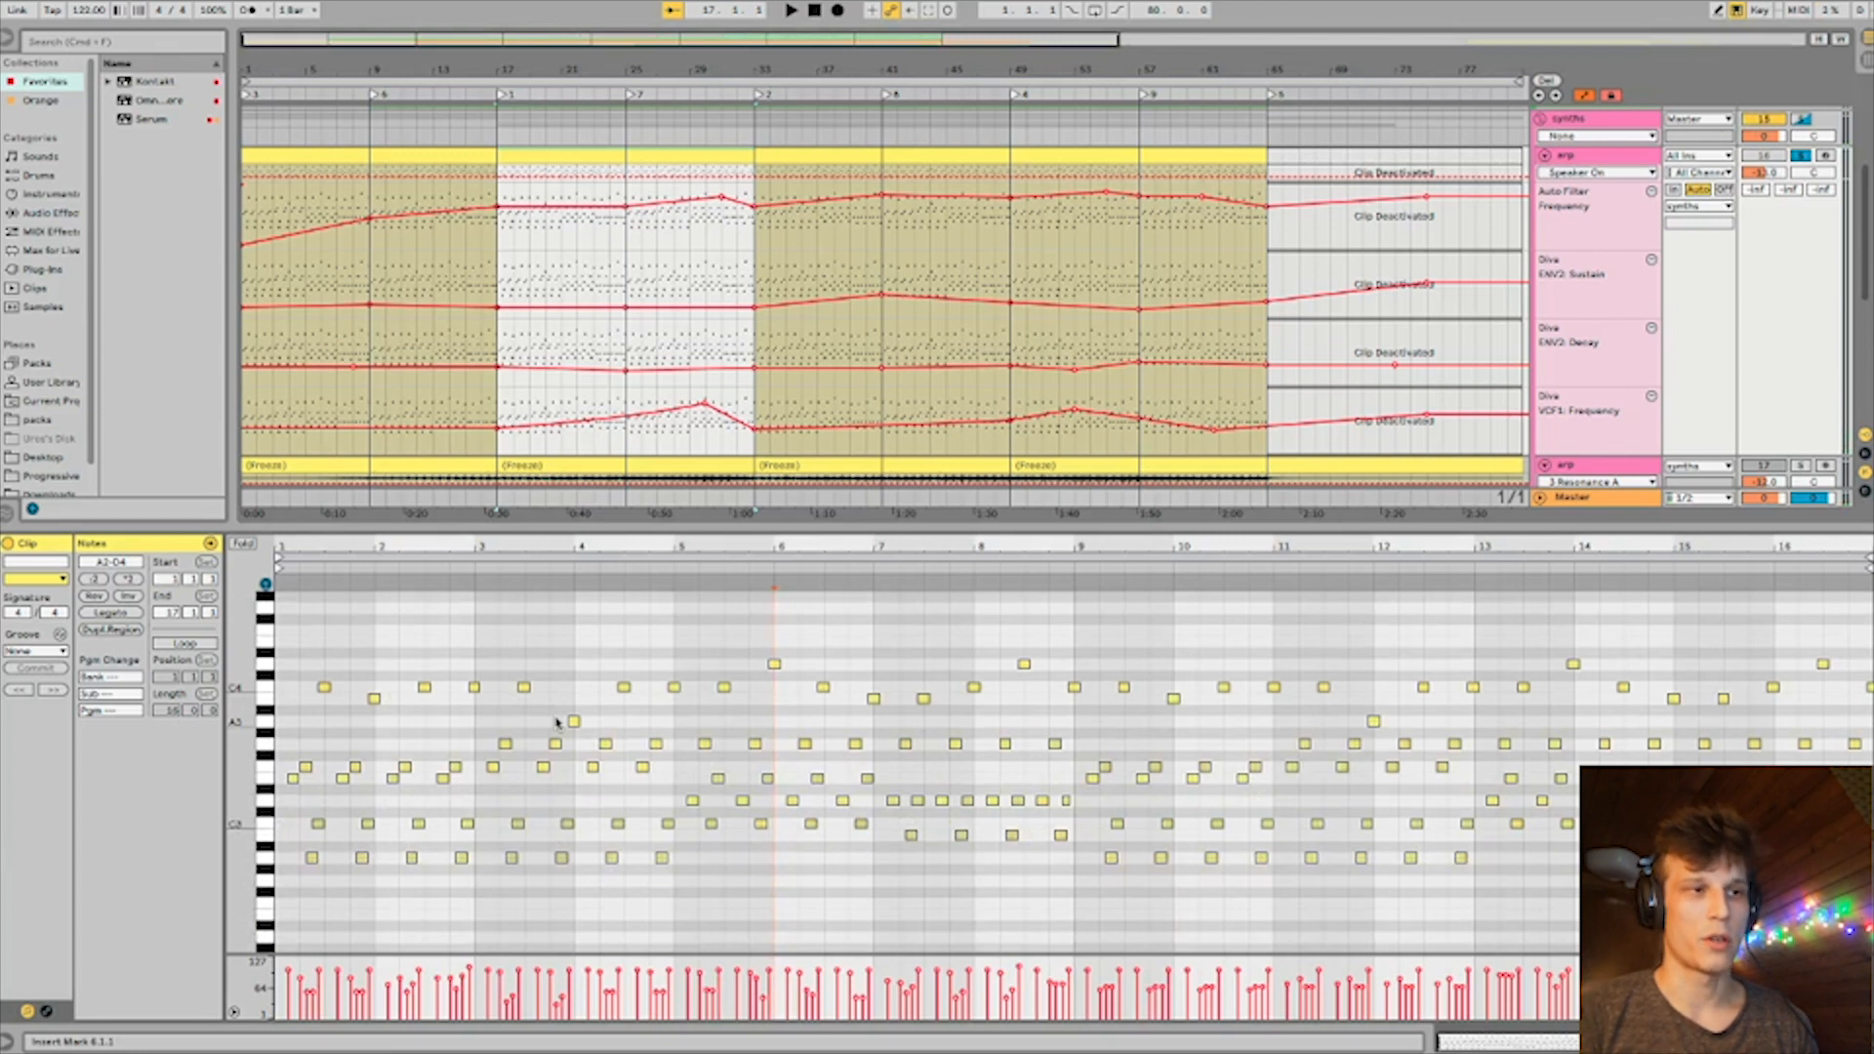
Examine the arp pattern by selecting the repeated A2 and E3 notes in bars 1 to 2 and the A2 notes in bars 3 to 4.
{"action": "left_click_drag", "start_coordinate": [466, 870], "coordinate": [308, 832]}
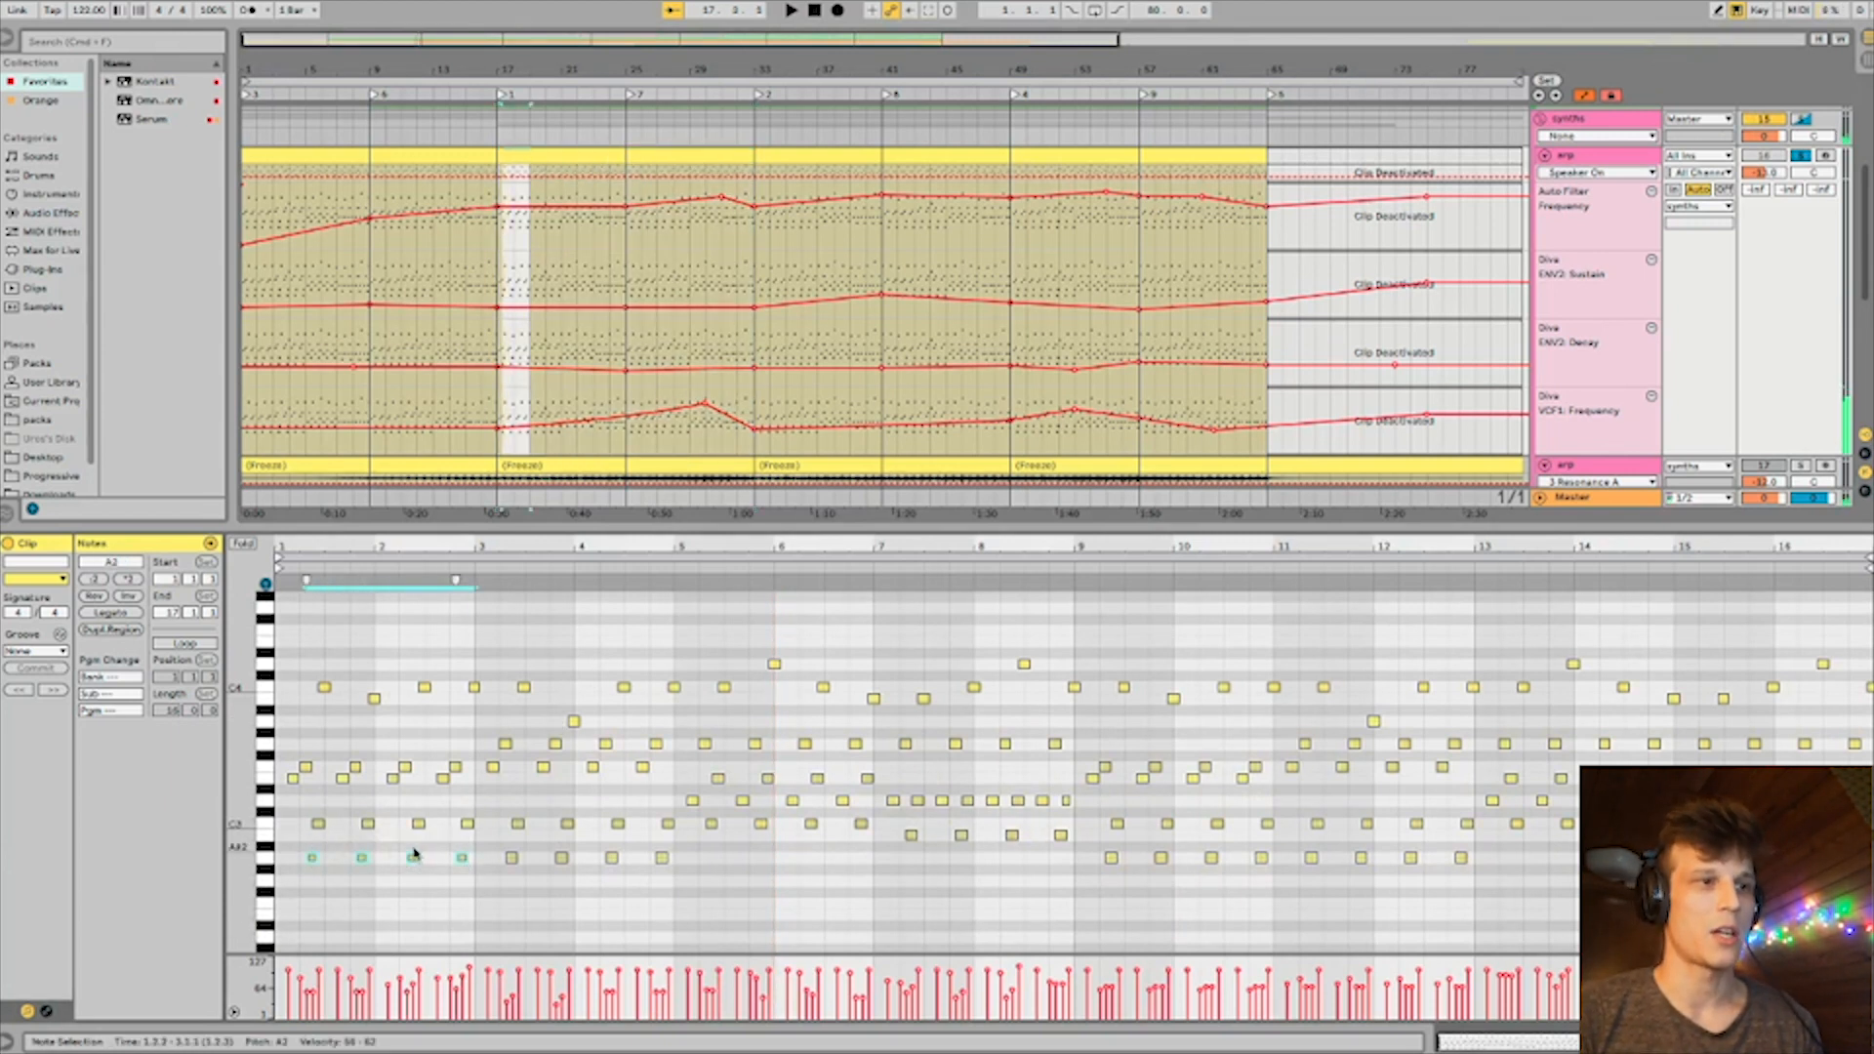
{"action": "left_click", "coordinate": [455, 767]}
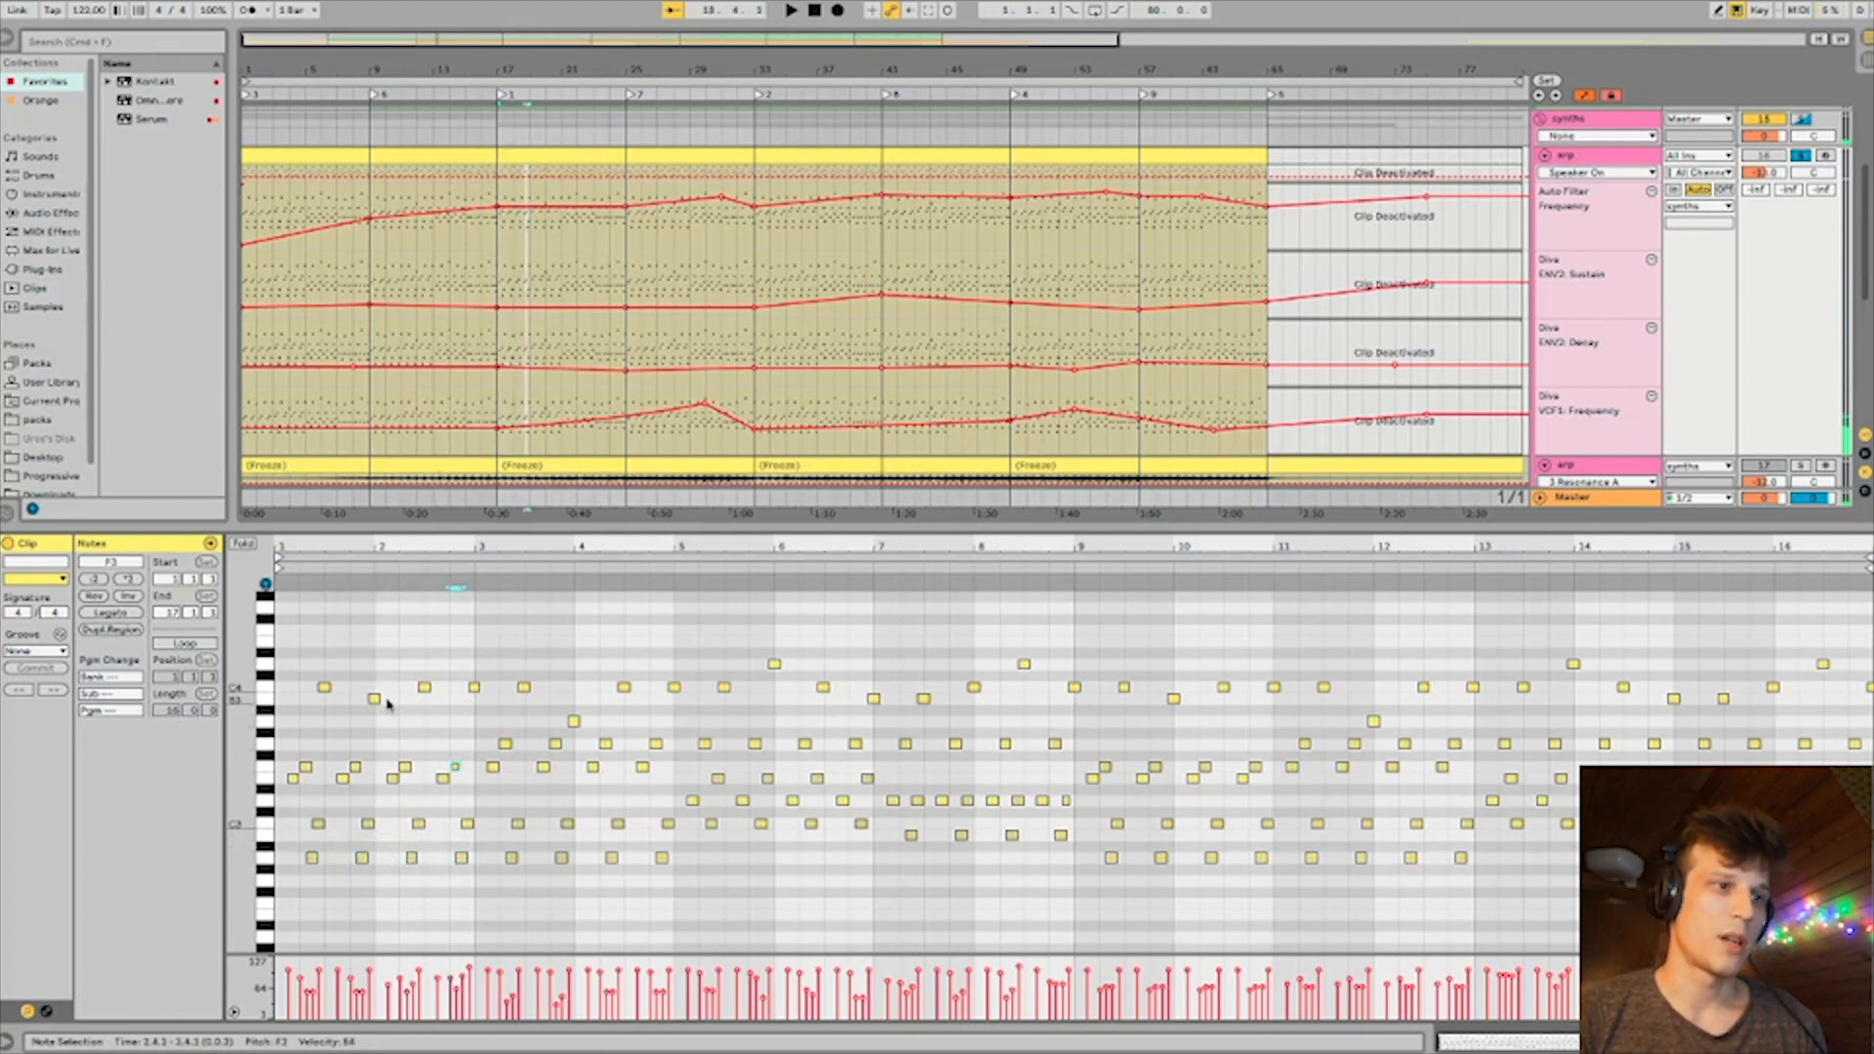
{"action": "left_click_drag", "start_coordinate": [465, 797], "coordinate": [289, 778]}
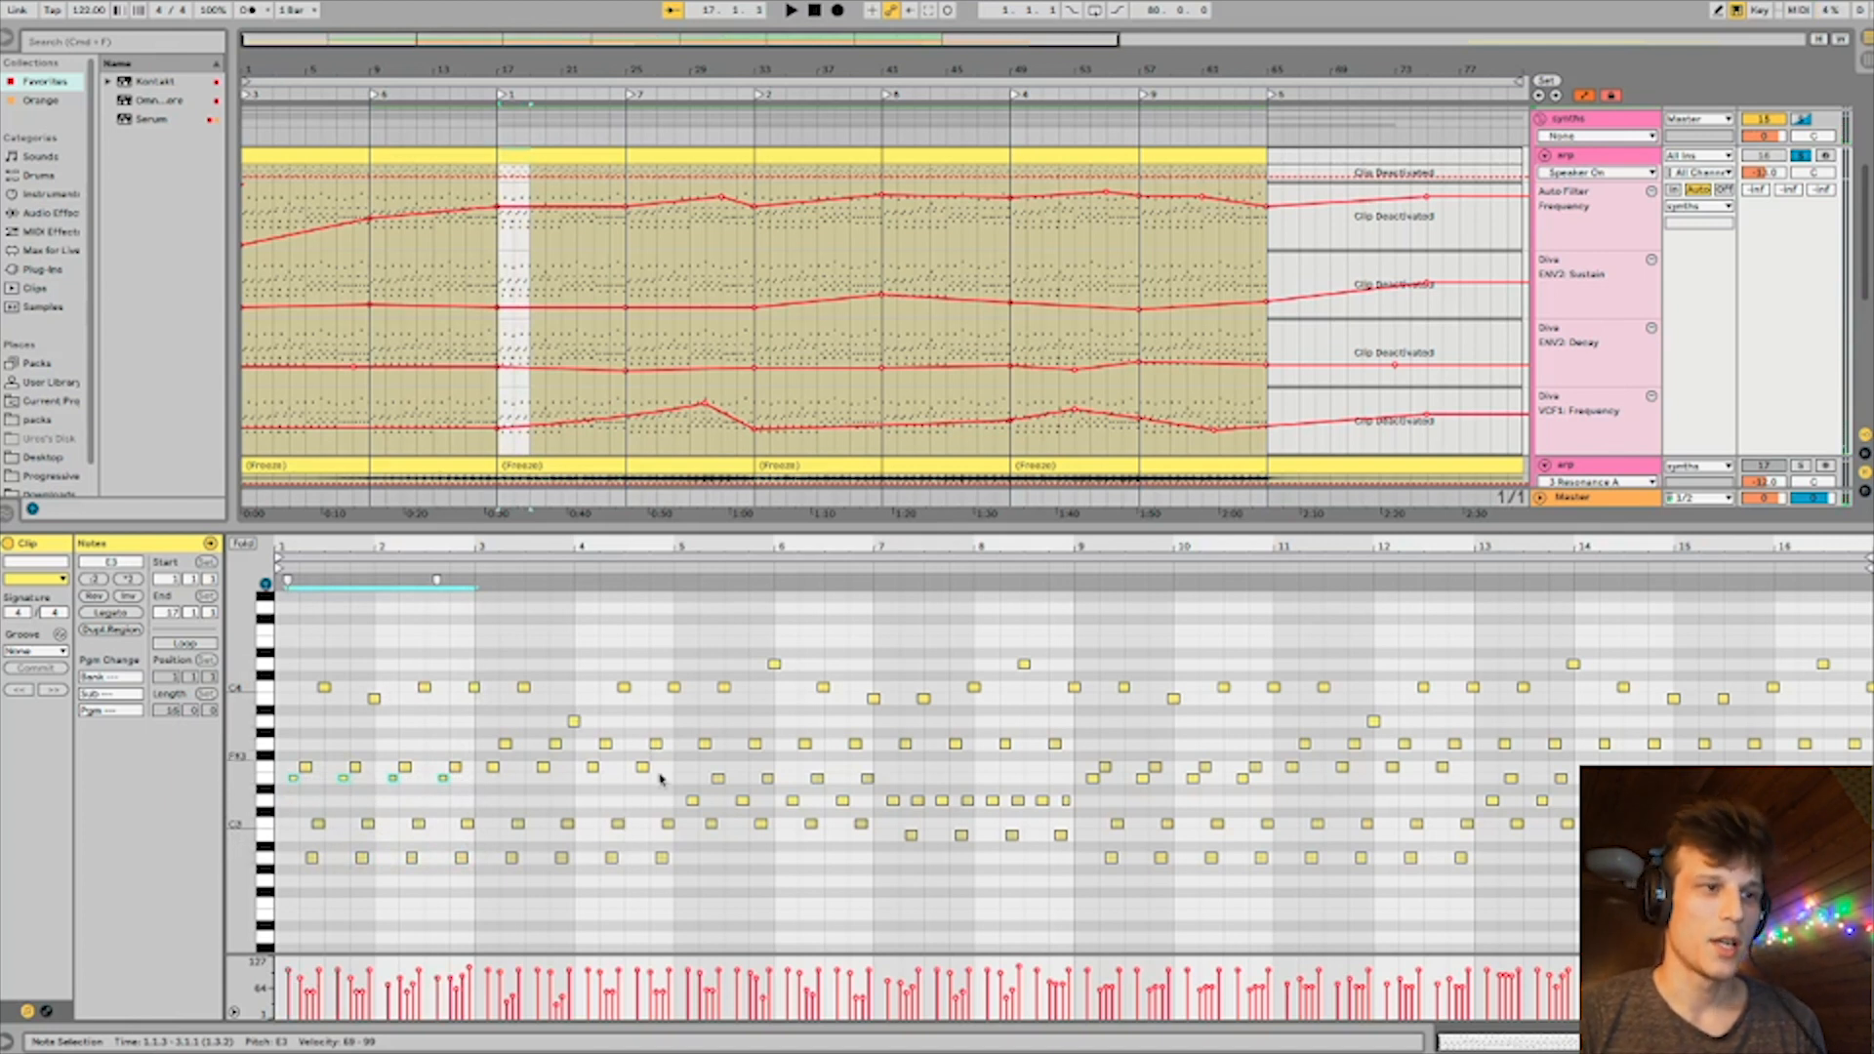
{"action": "left_click_drag", "start_coordinate": [681, 878], "coordinate": [501, 838]}
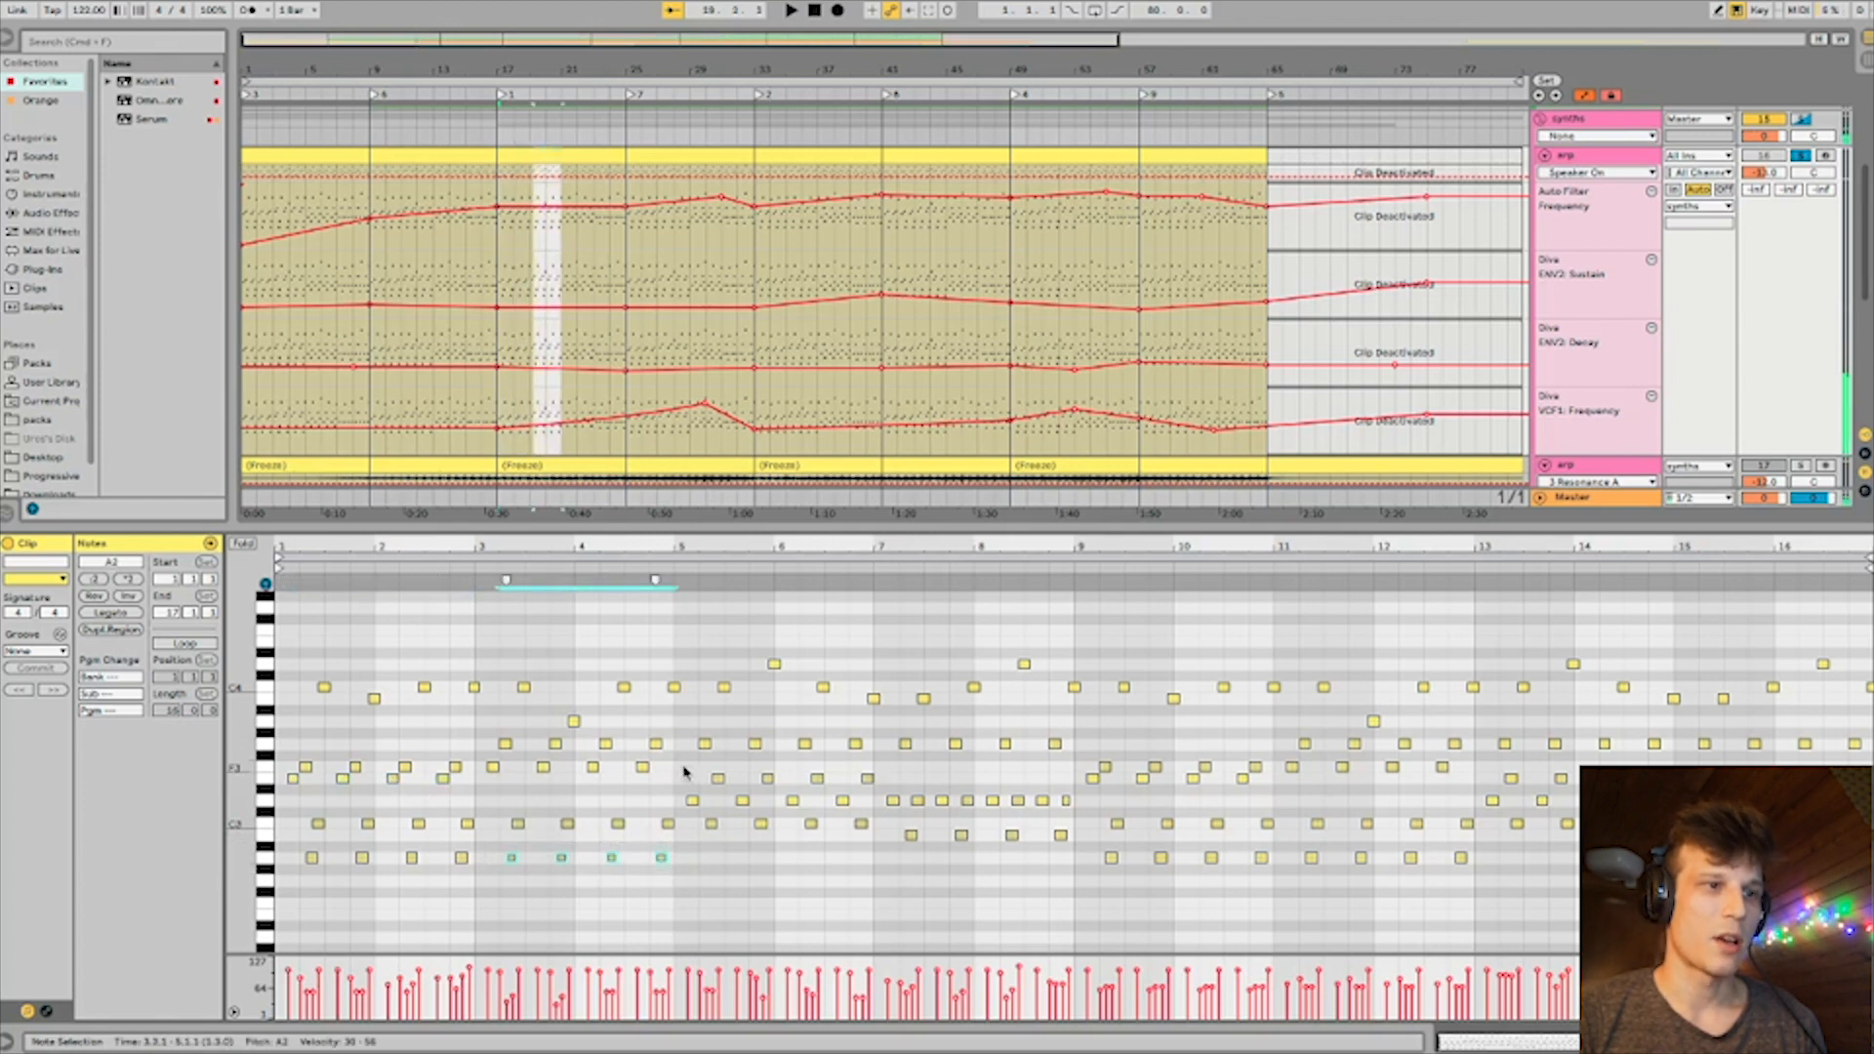
{"action": "left_click", "coordinate": [650, 771]}
{"action": "key", "text": "super+z"}
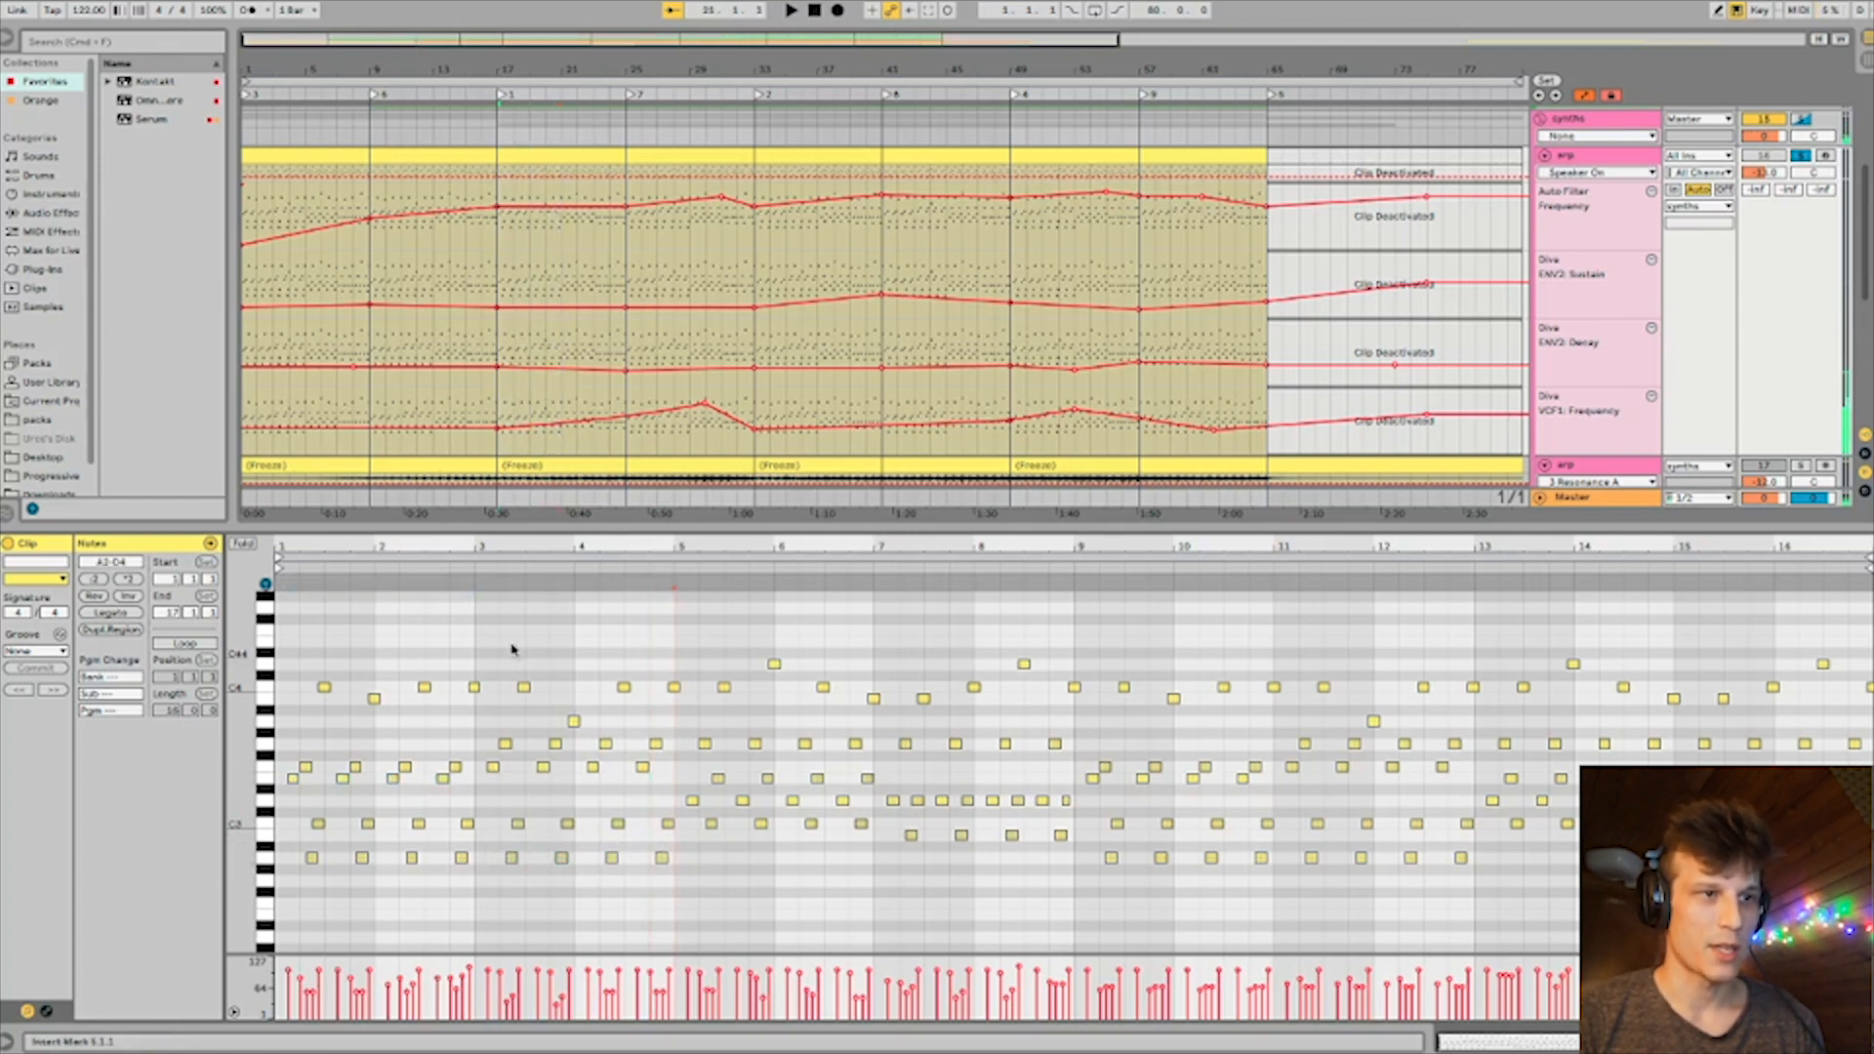
{"action": "left_click_drag", "start_coordinate": [672, 869], "coordinate": [500, 852]}
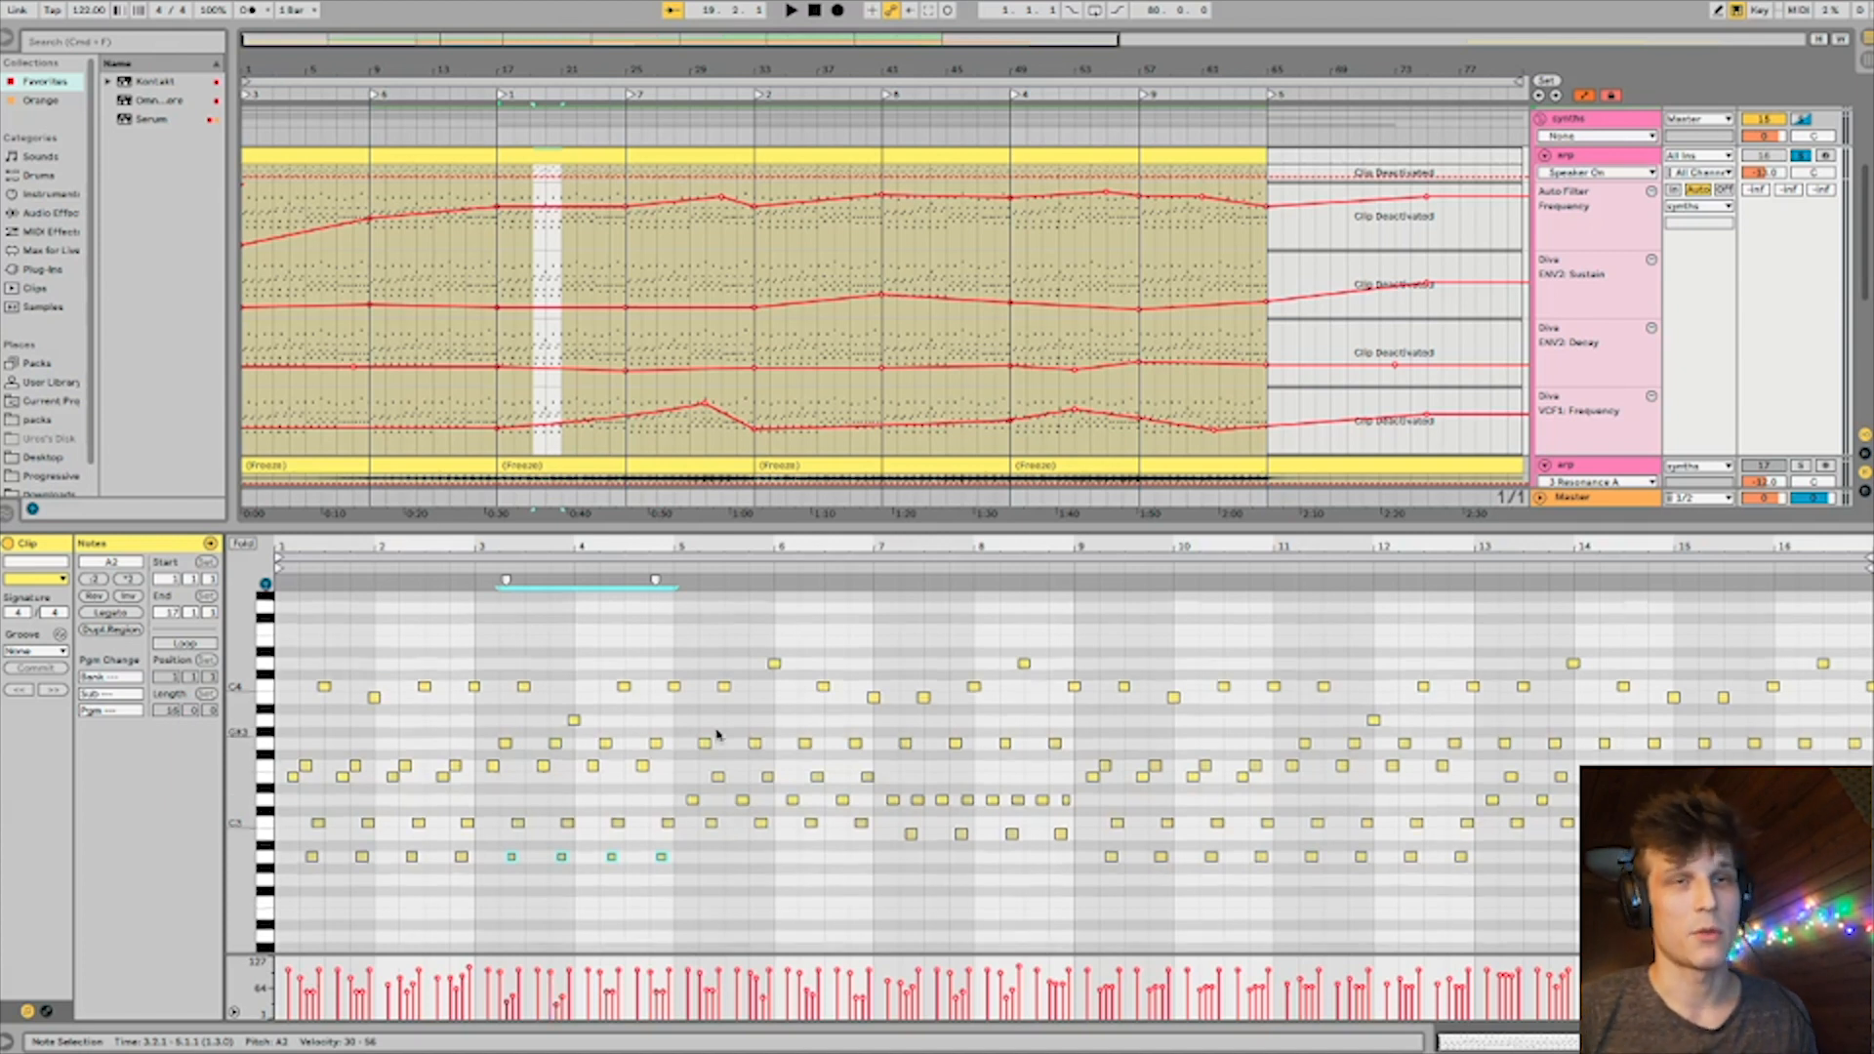
Collapse the upper arp track and the pad chords track with their automation lanes.
{"action": "scroll", "coordinate": [781, 738], "scroll_direction": "down", "scroll_amount": 1}
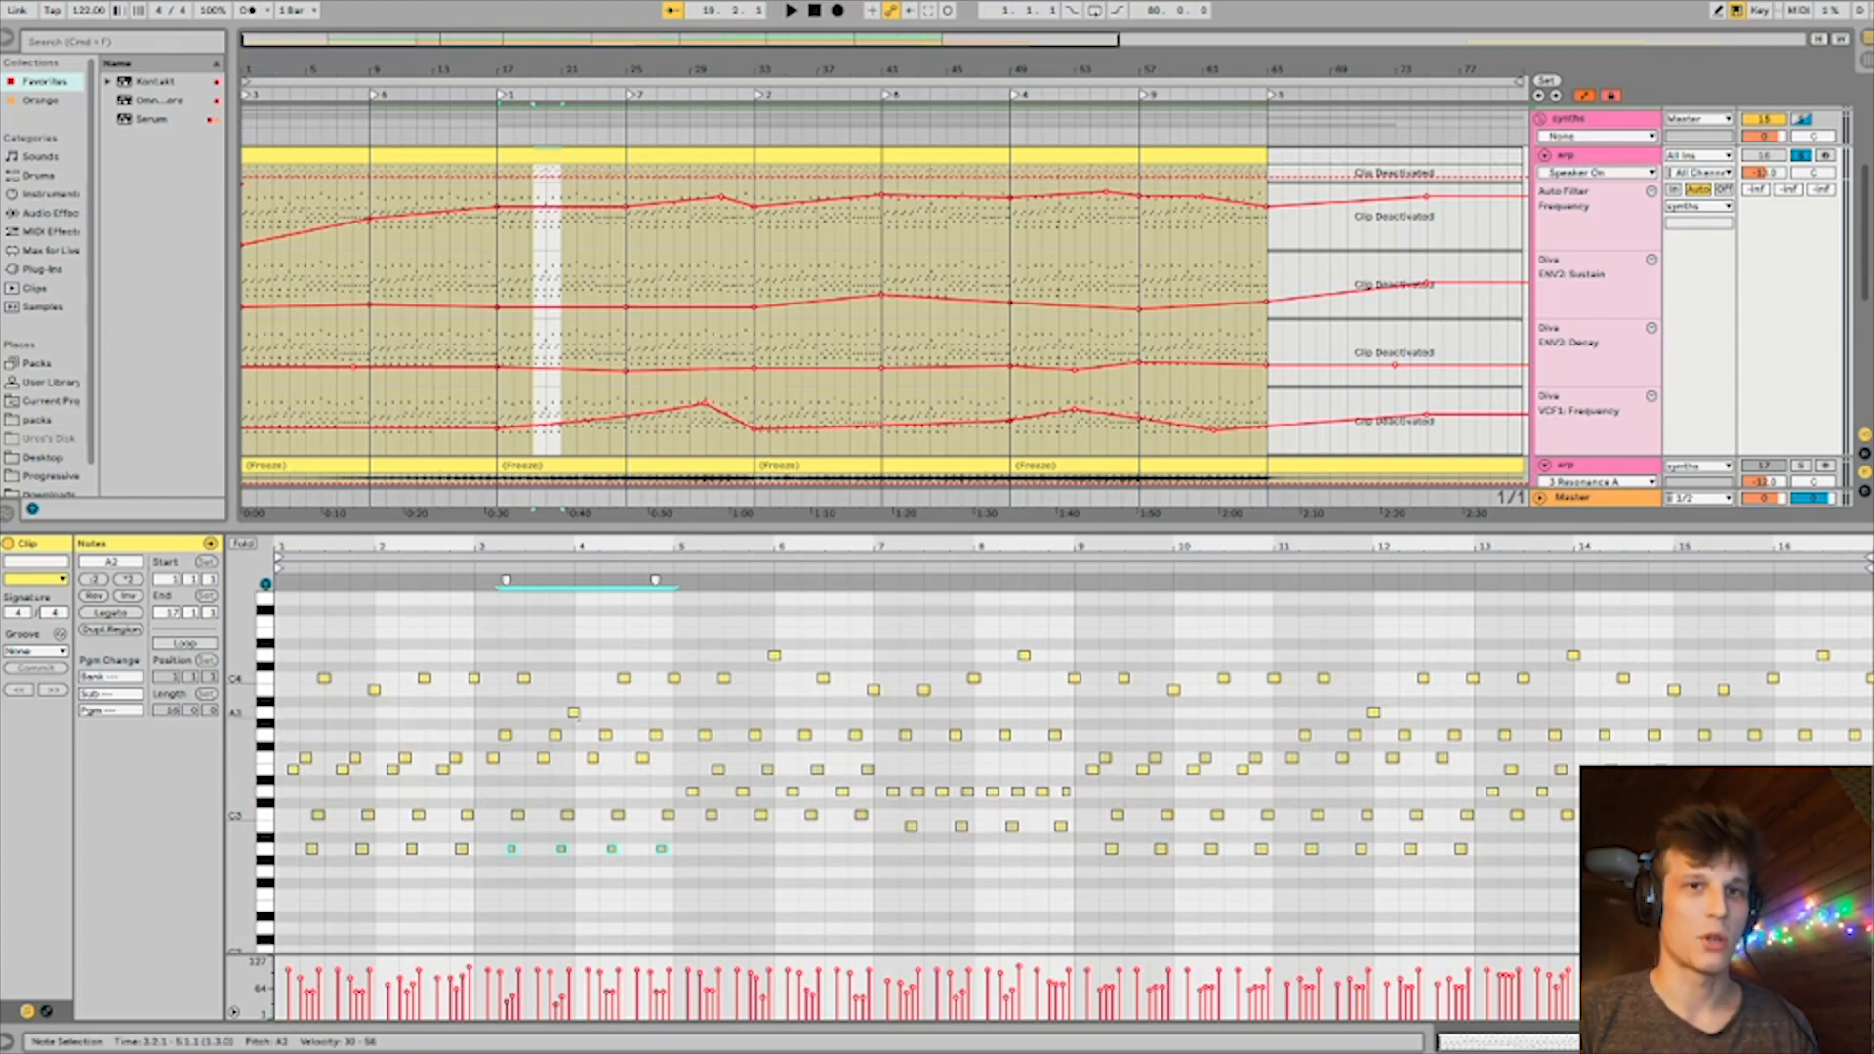
{"action": "scroll", "coordinate": [1499, 205], "scroll_direction": "down", "scroll_amount": 5}
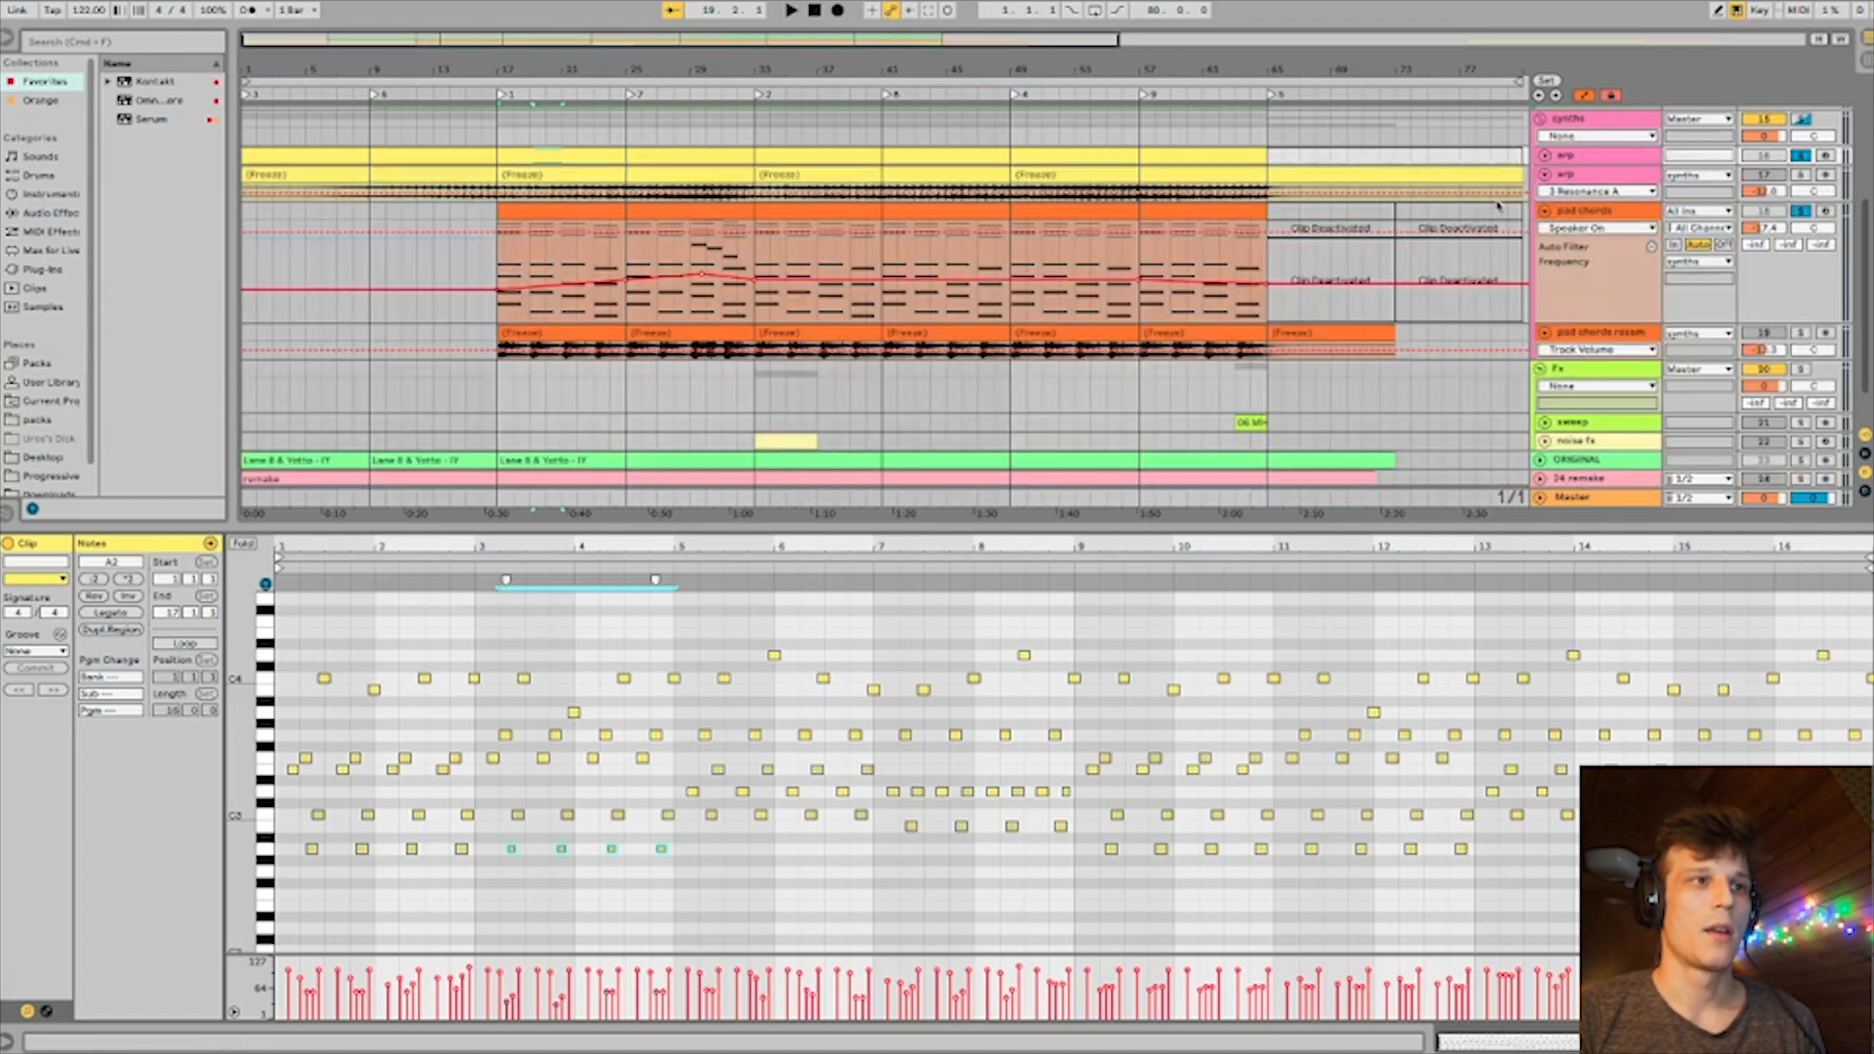
{"action": "left_click", "coordinate": [1545, 211]}
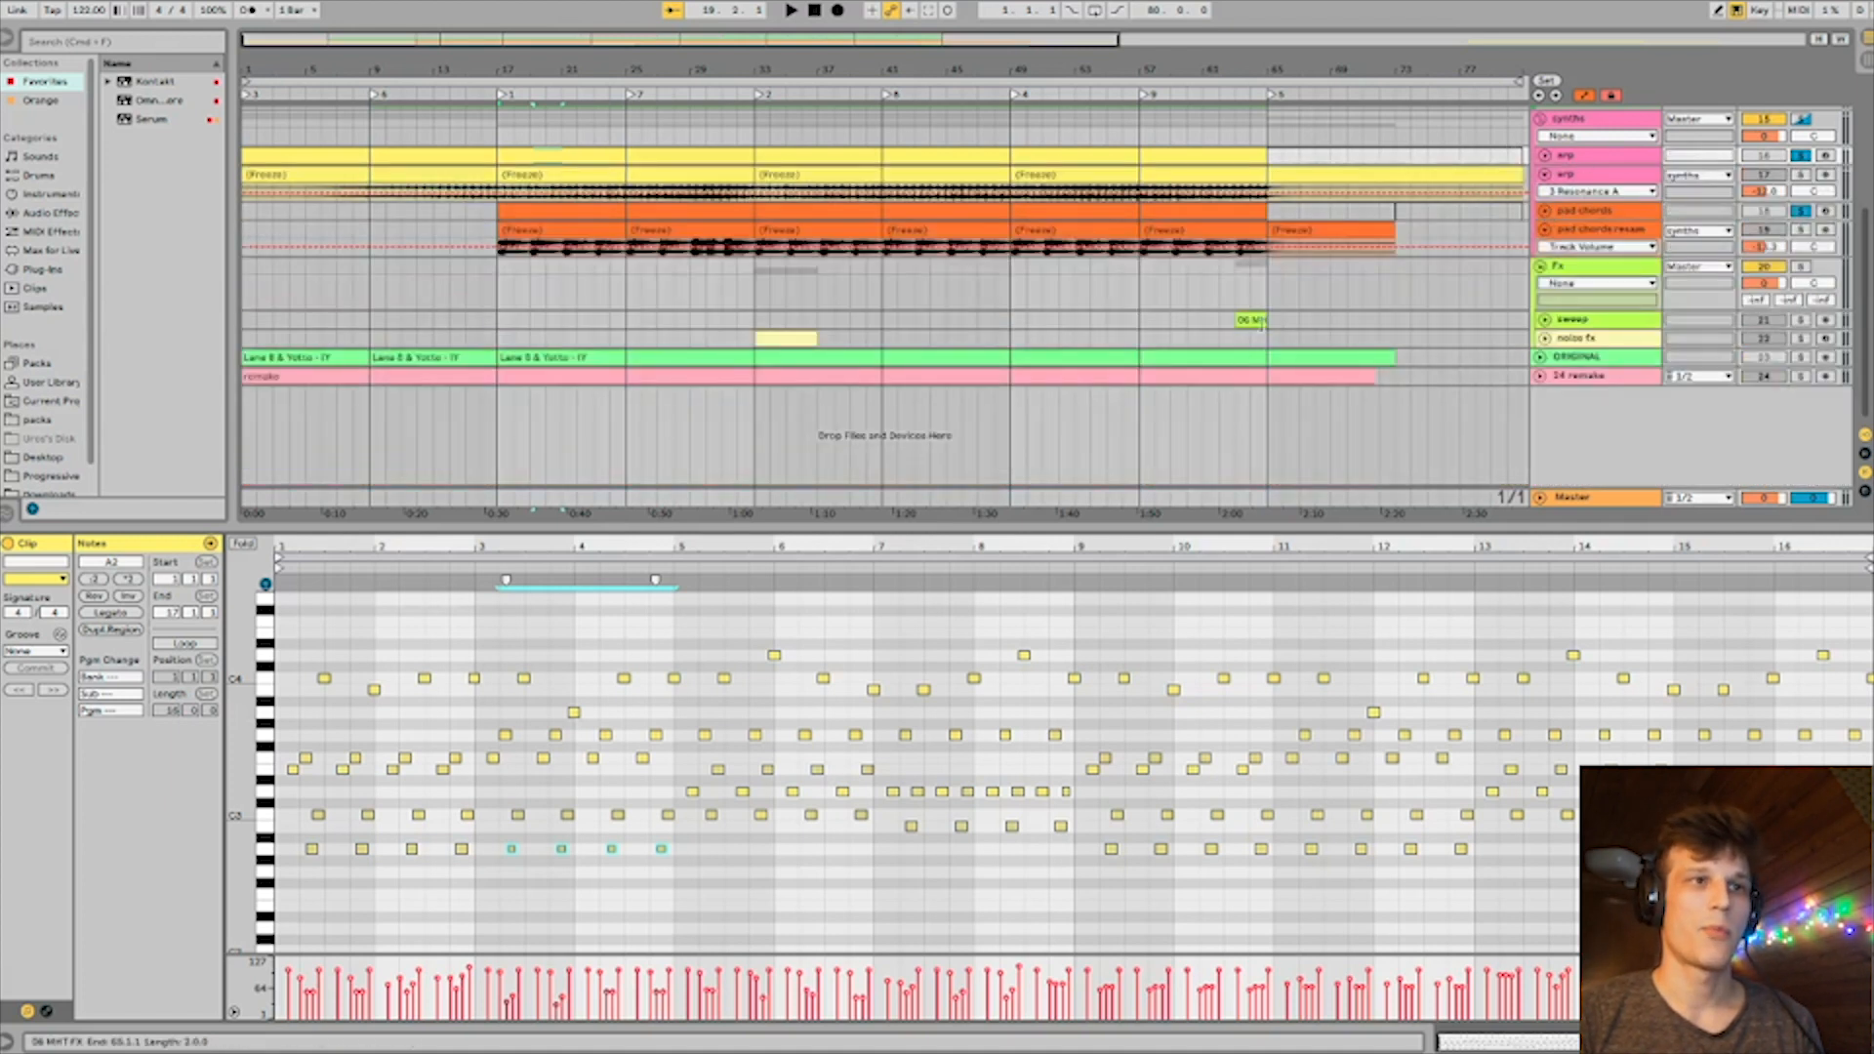
Expand the kick group, open its bassline clip and audition the bassline soloed.
{"action": "scroll", "coordinate": [1267, 324], "scroll_direction": "up", "scroll_amount": 3}
{"action": "scroll", "coordinate": [1346, 243], "scroll_direction": "up", "scroll_amount": 2}
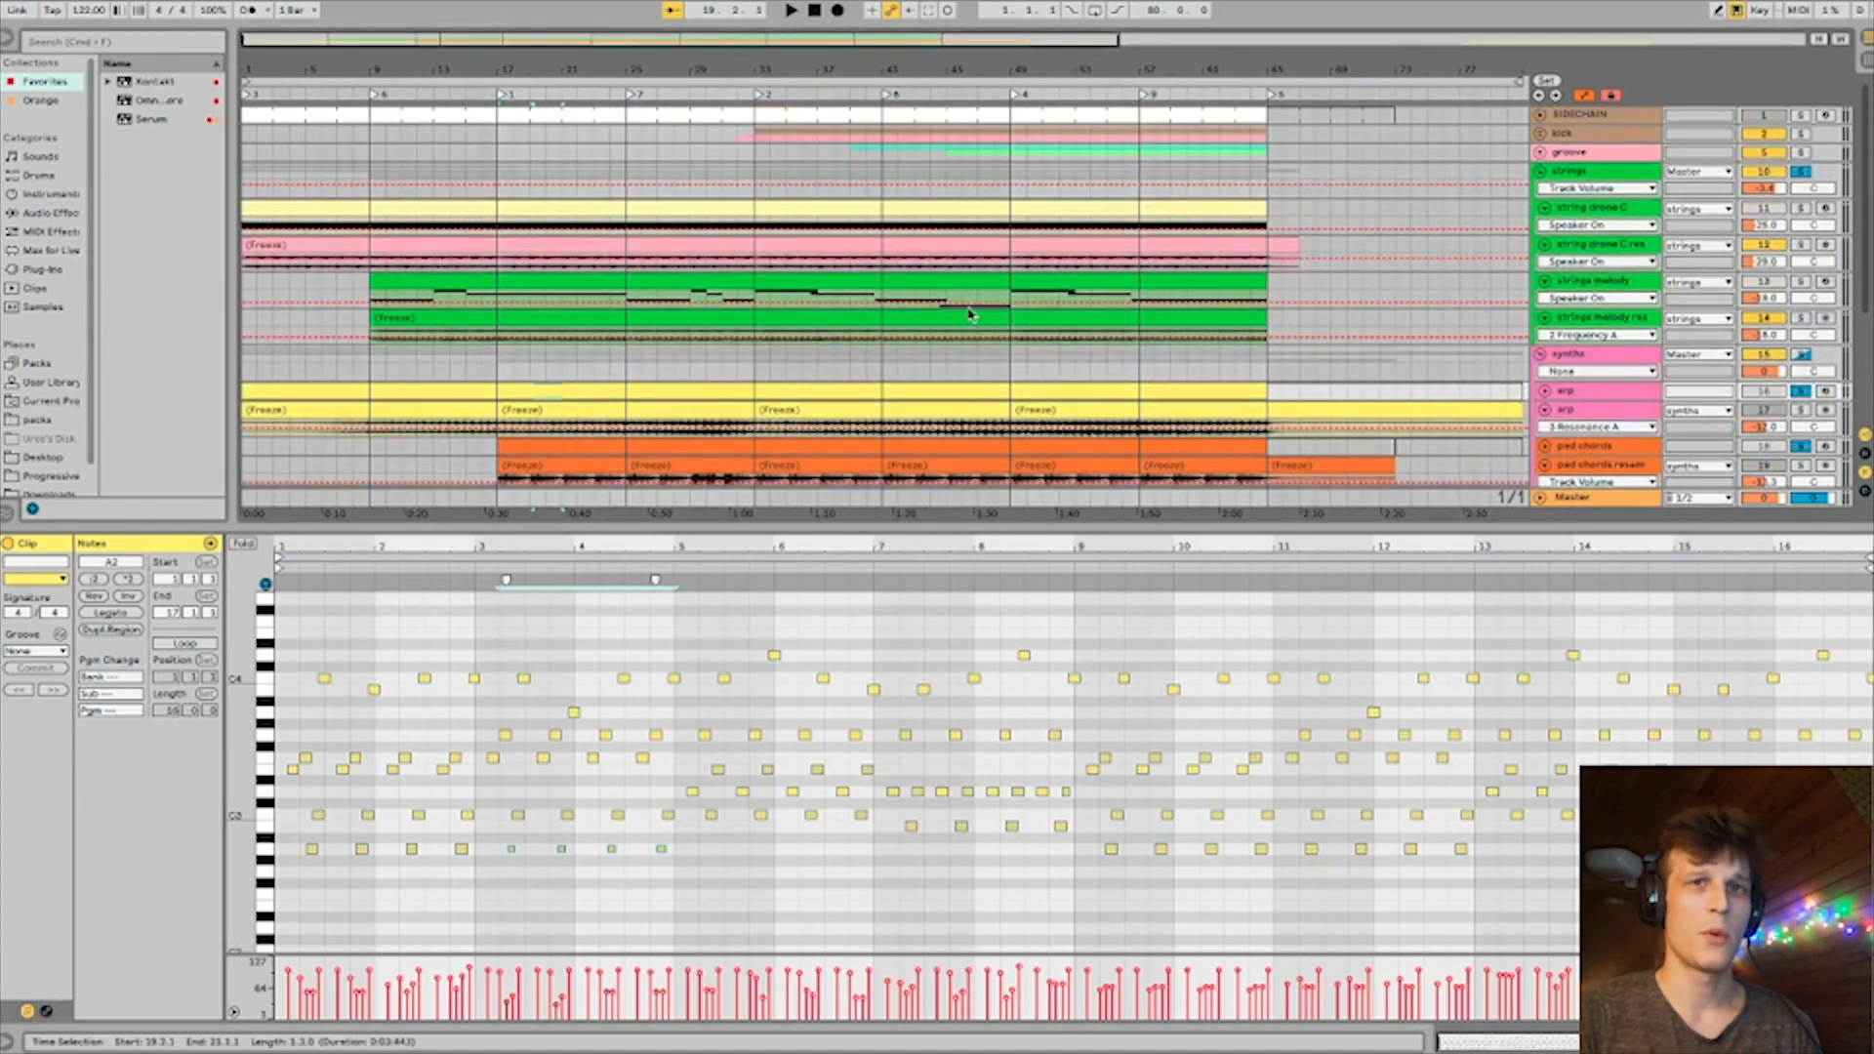
{"action": "left_click", "coordinate": [1541, 134]}
{"action": "double_click", "coordinate": [879, 240]}
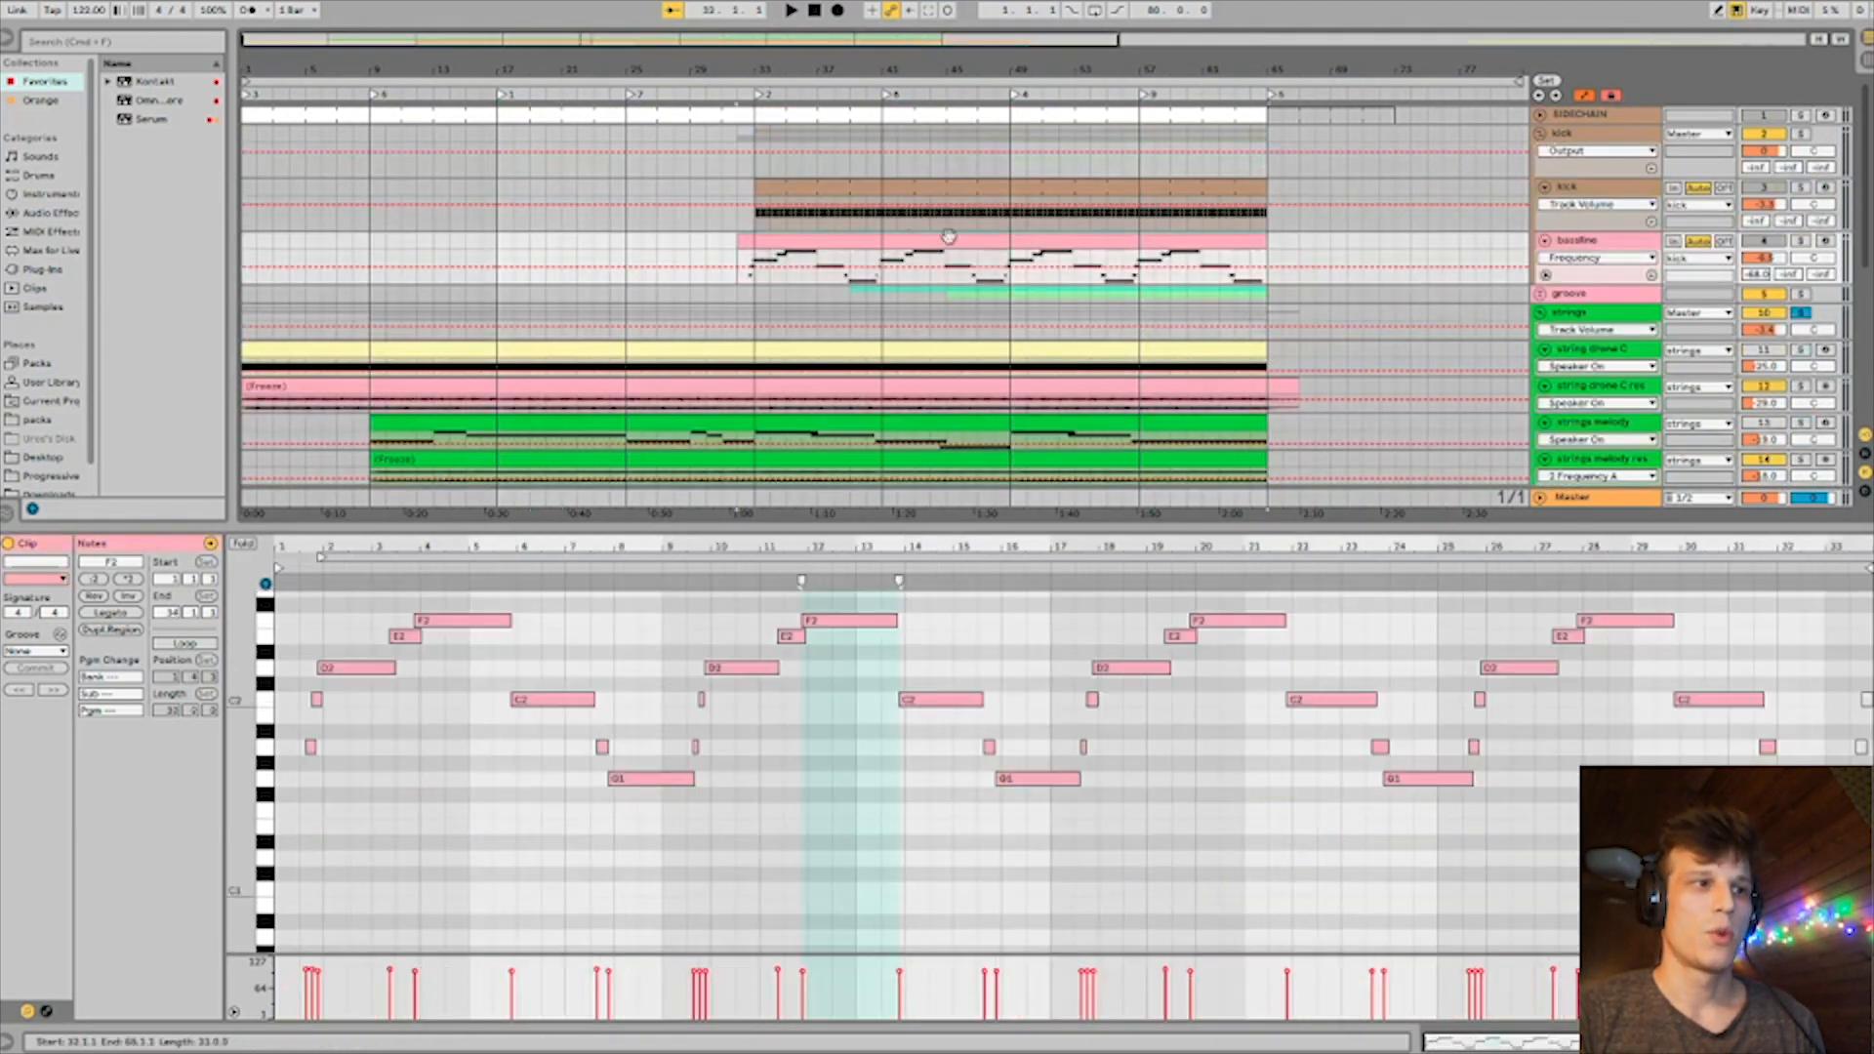
{"action": "left_click", "coordinate": [1800, 241]}
{"action": "key", "text": "space"}
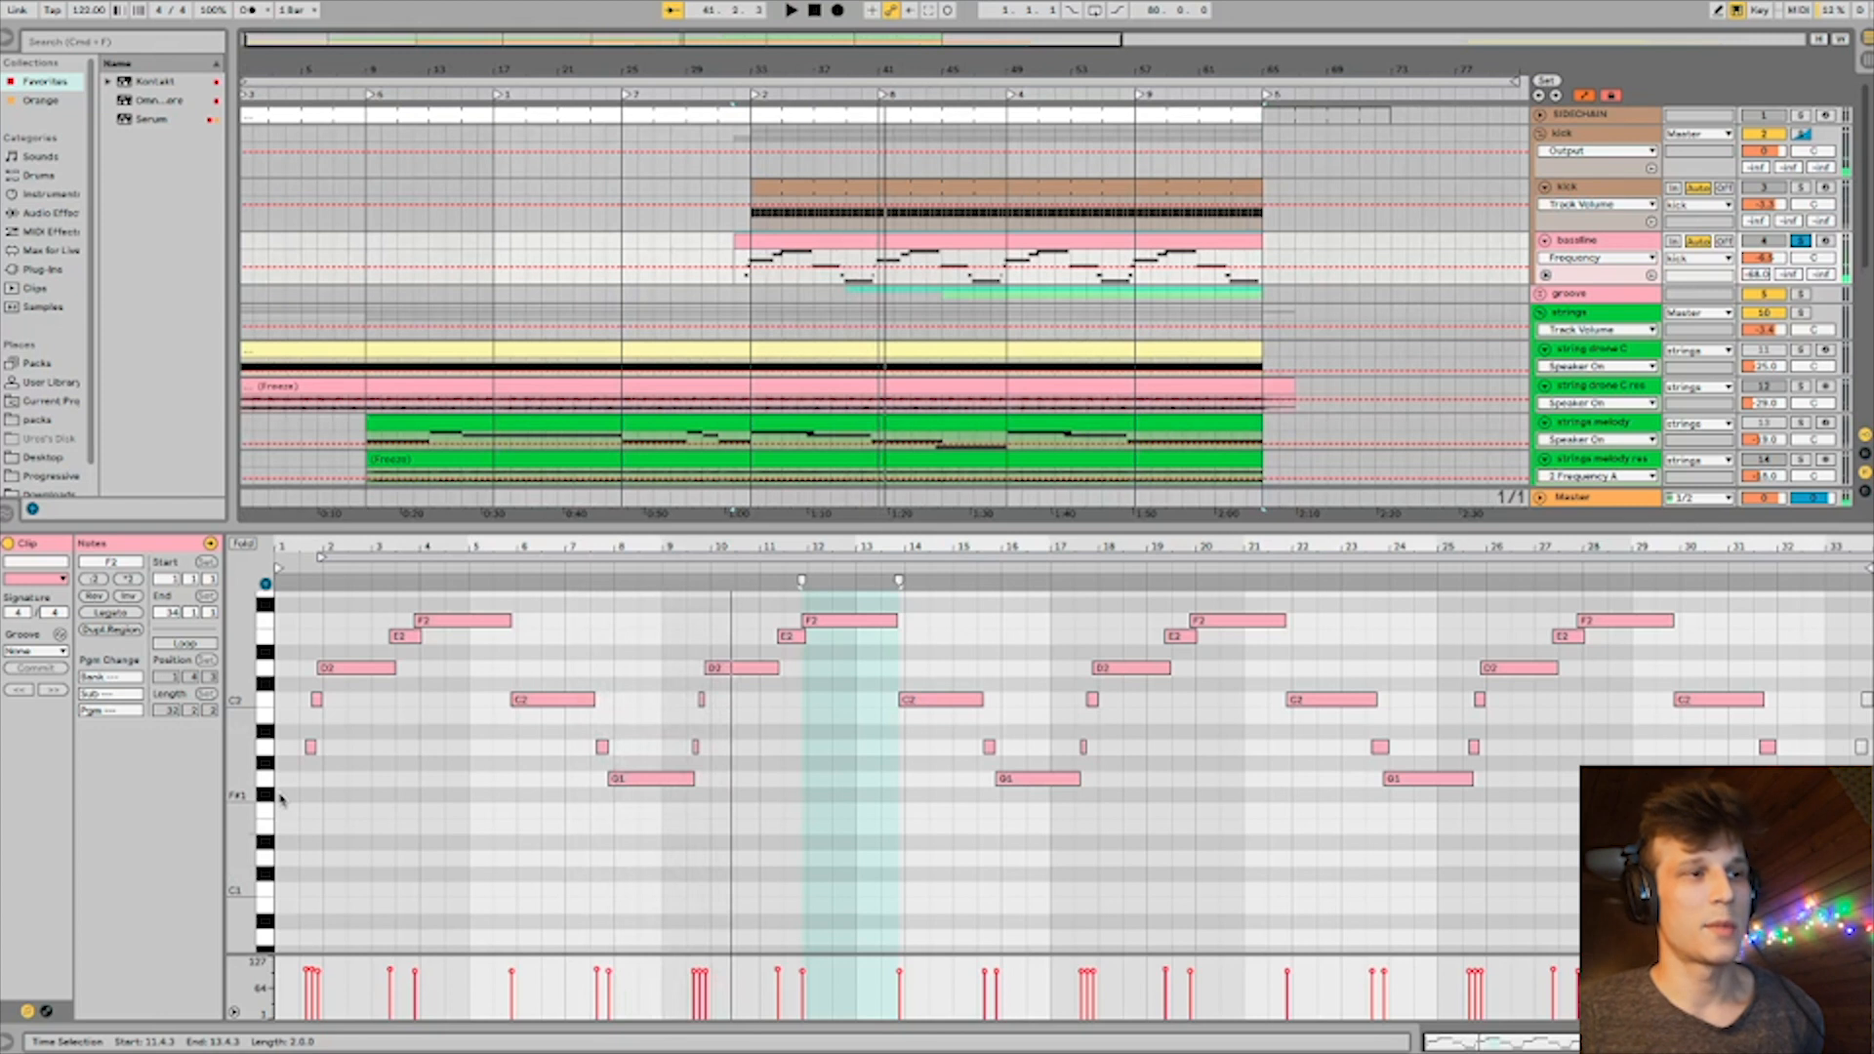
Review the main notes of the first bassline phrase by selecting D2, F2, C2 and G1 in order, twice through.
{"action": "scroll", "coordinate": [339, 764], "scroll_direction": "up", "scroll_amount": 2}
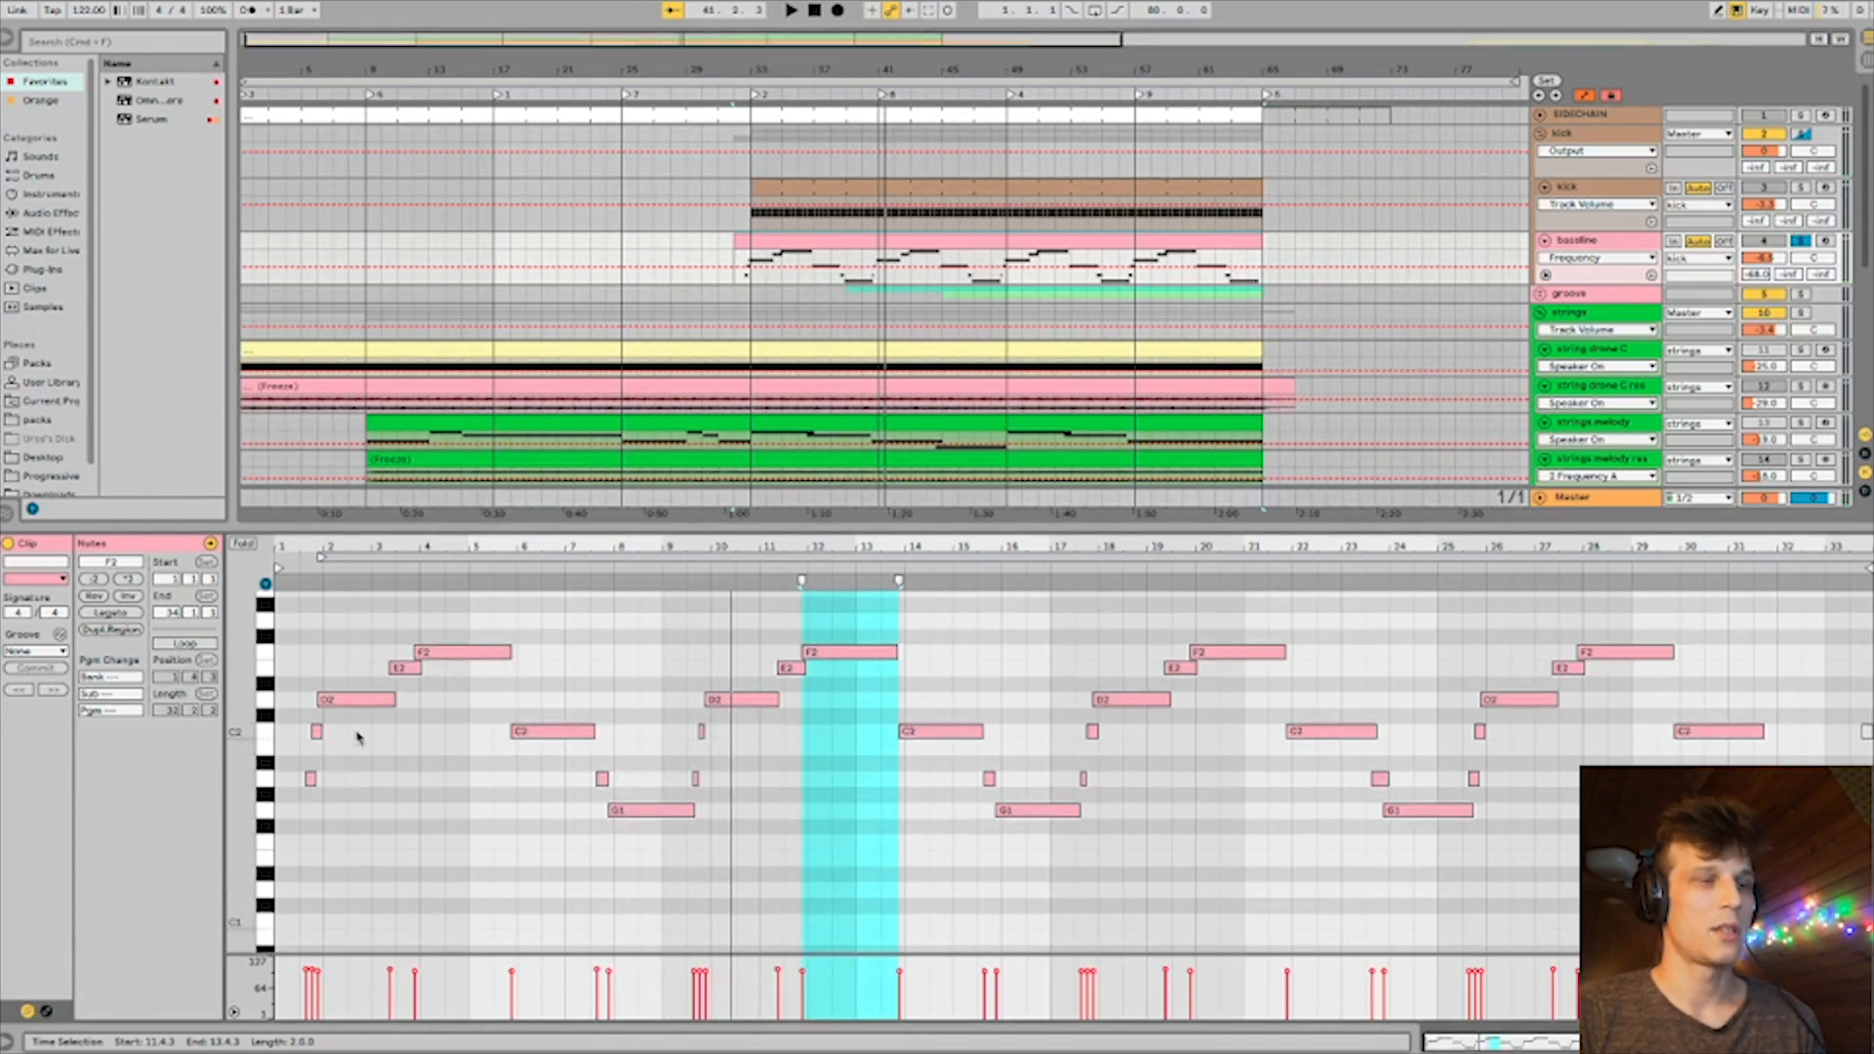
{"action": "left_click", "coordinate": [354, 700]}
{"action": "left_click", "coordinate": [473, 652]}
{"action": "left_click", "coordinate": [527, 758]}
{"action": "left_click", "coordinate": [535, 731]}
{"action": "left_click", "coordinate": [650, 810]}
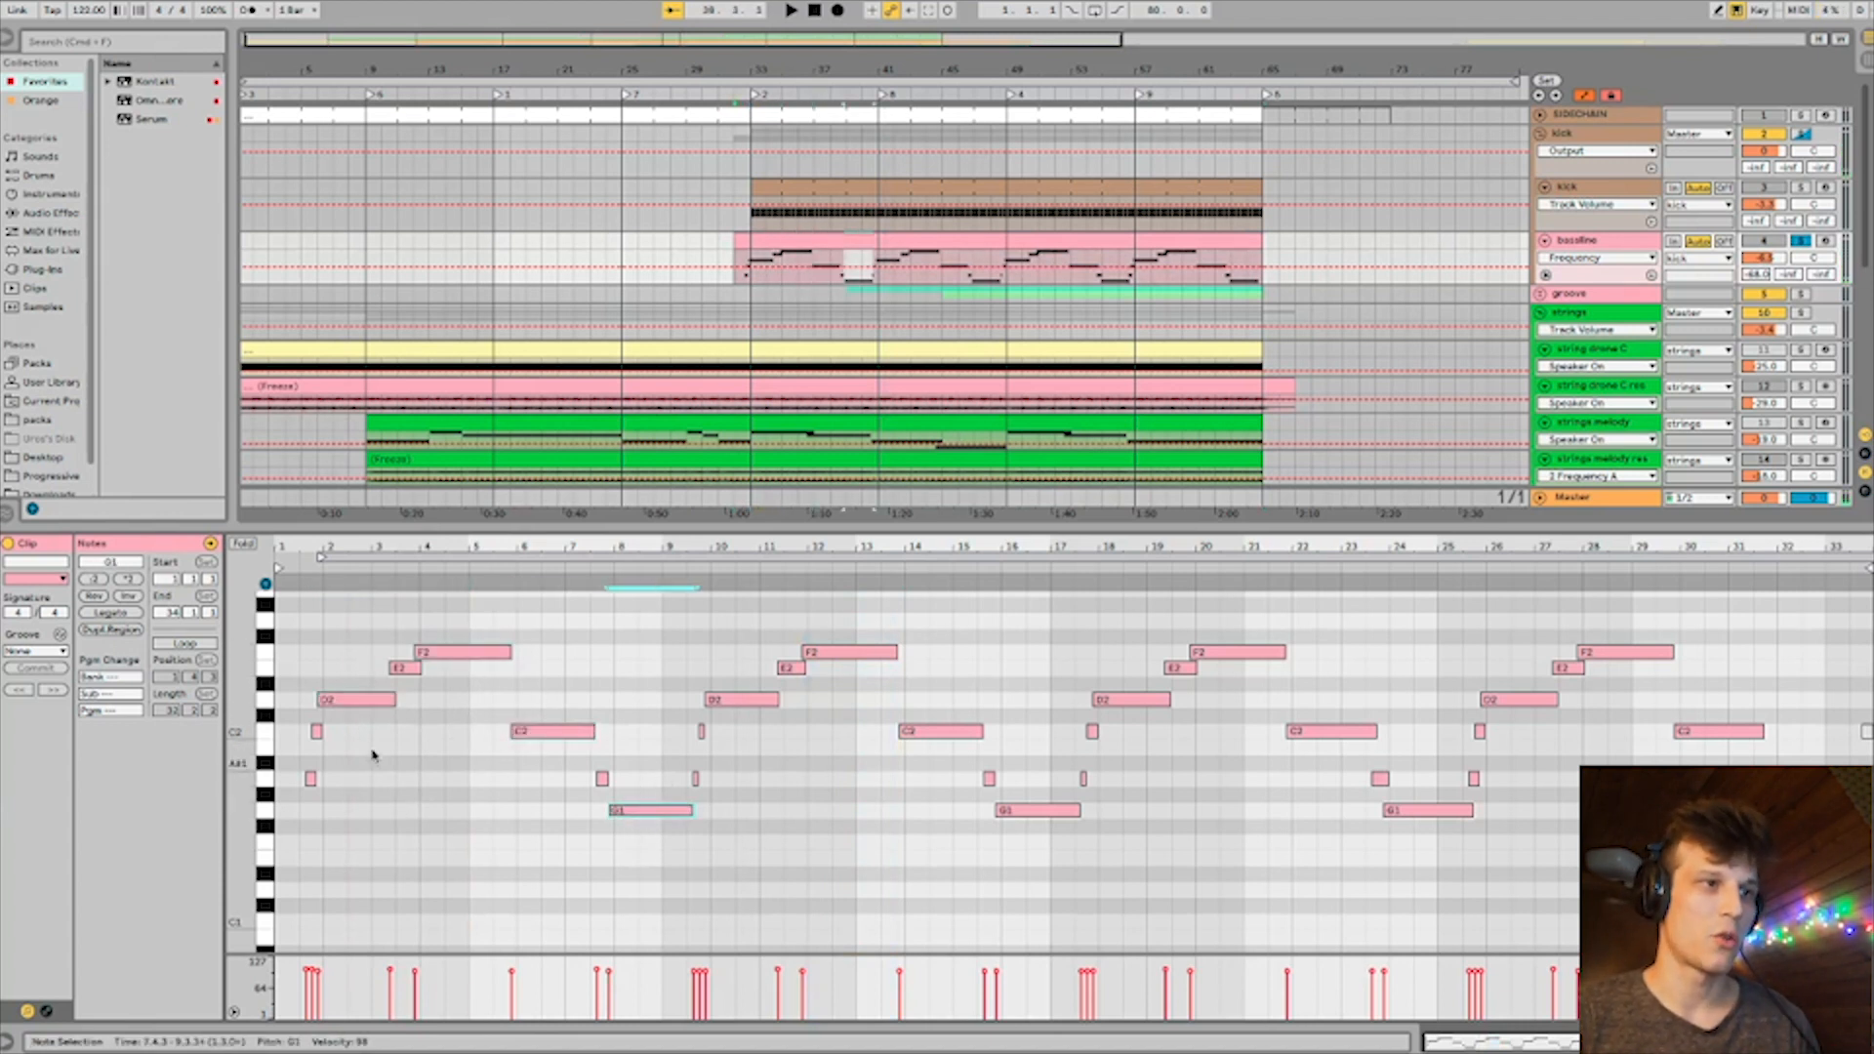
{"action": "left_click", "coordinate": [352, 701]}
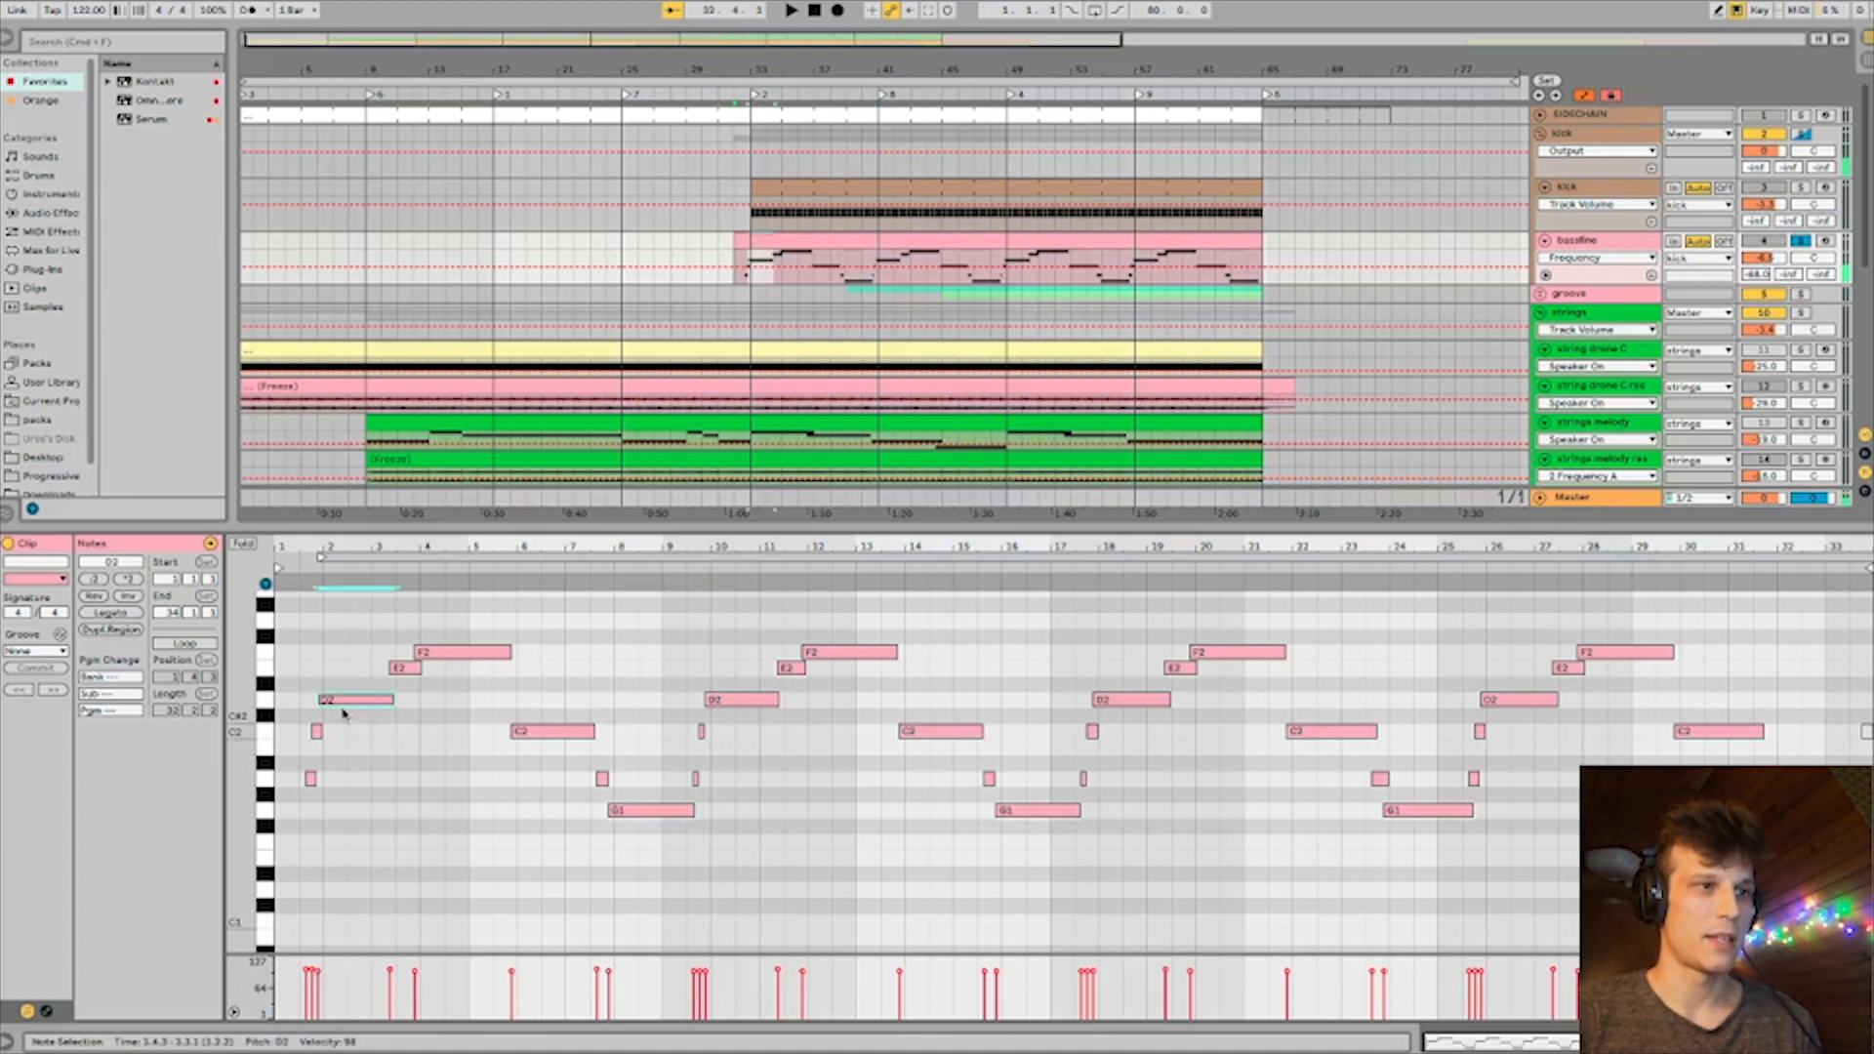
{"action": "left_click", "coordinate": [442, 654]}
{"action": "left_click", "coordinate": [560, 733]}
{"action": "left_click", "coordinate": [649, 809]}
Select the short E2 and A1 passing notes in the first bassline phrase.
{"action": "left_click", "coordinate": [325, 790]}
{"action": "left_click", "coordinate": [406, 667]}
{"action": "left_click", "coordinate": [602, 778]}
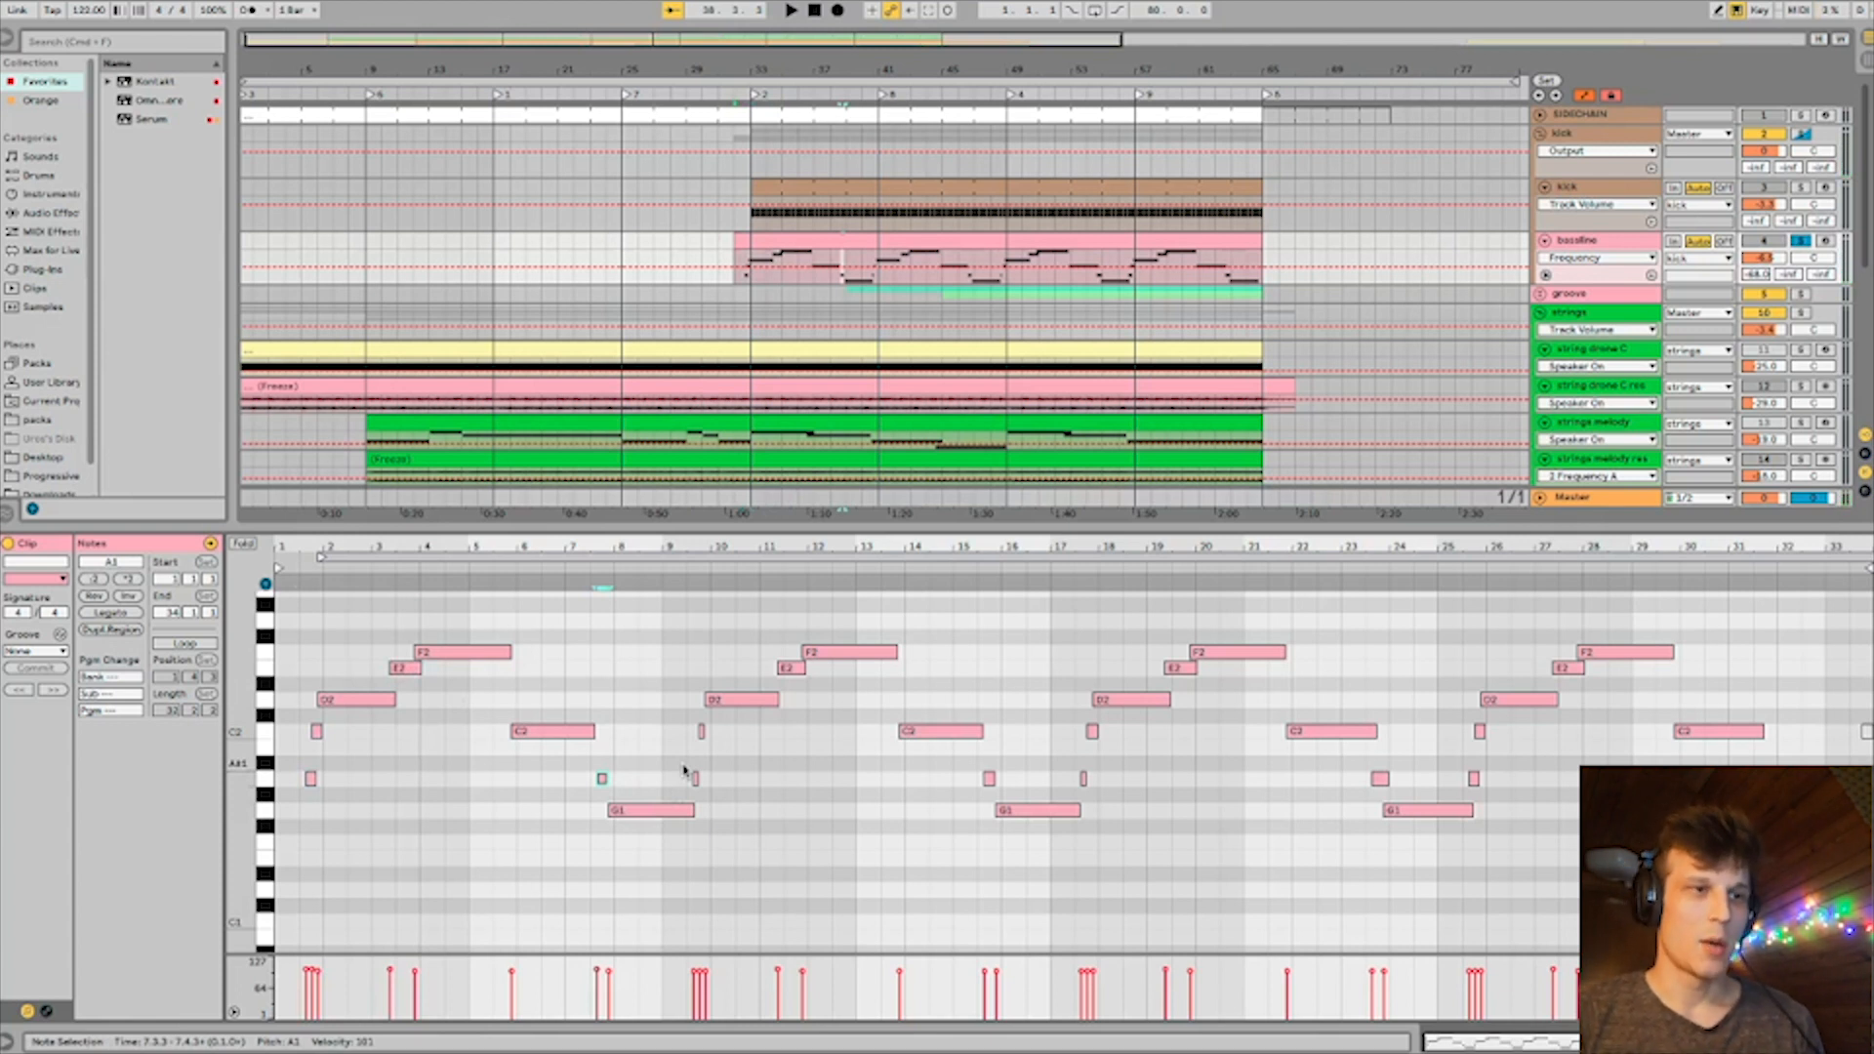
Examine the opening of the bassline up close, selecting the short lead-in notes, the first D2 and the E2.
{"action": "left_click_drag", "start_coordinate": [522, 544], "coordinate": [617, 576]}
{"action": "left_click_drag", "start_coordinate": [376, 807], "coordinate": [333, 734]}
{"action": "left_click", "coordinate": [373, 702]}
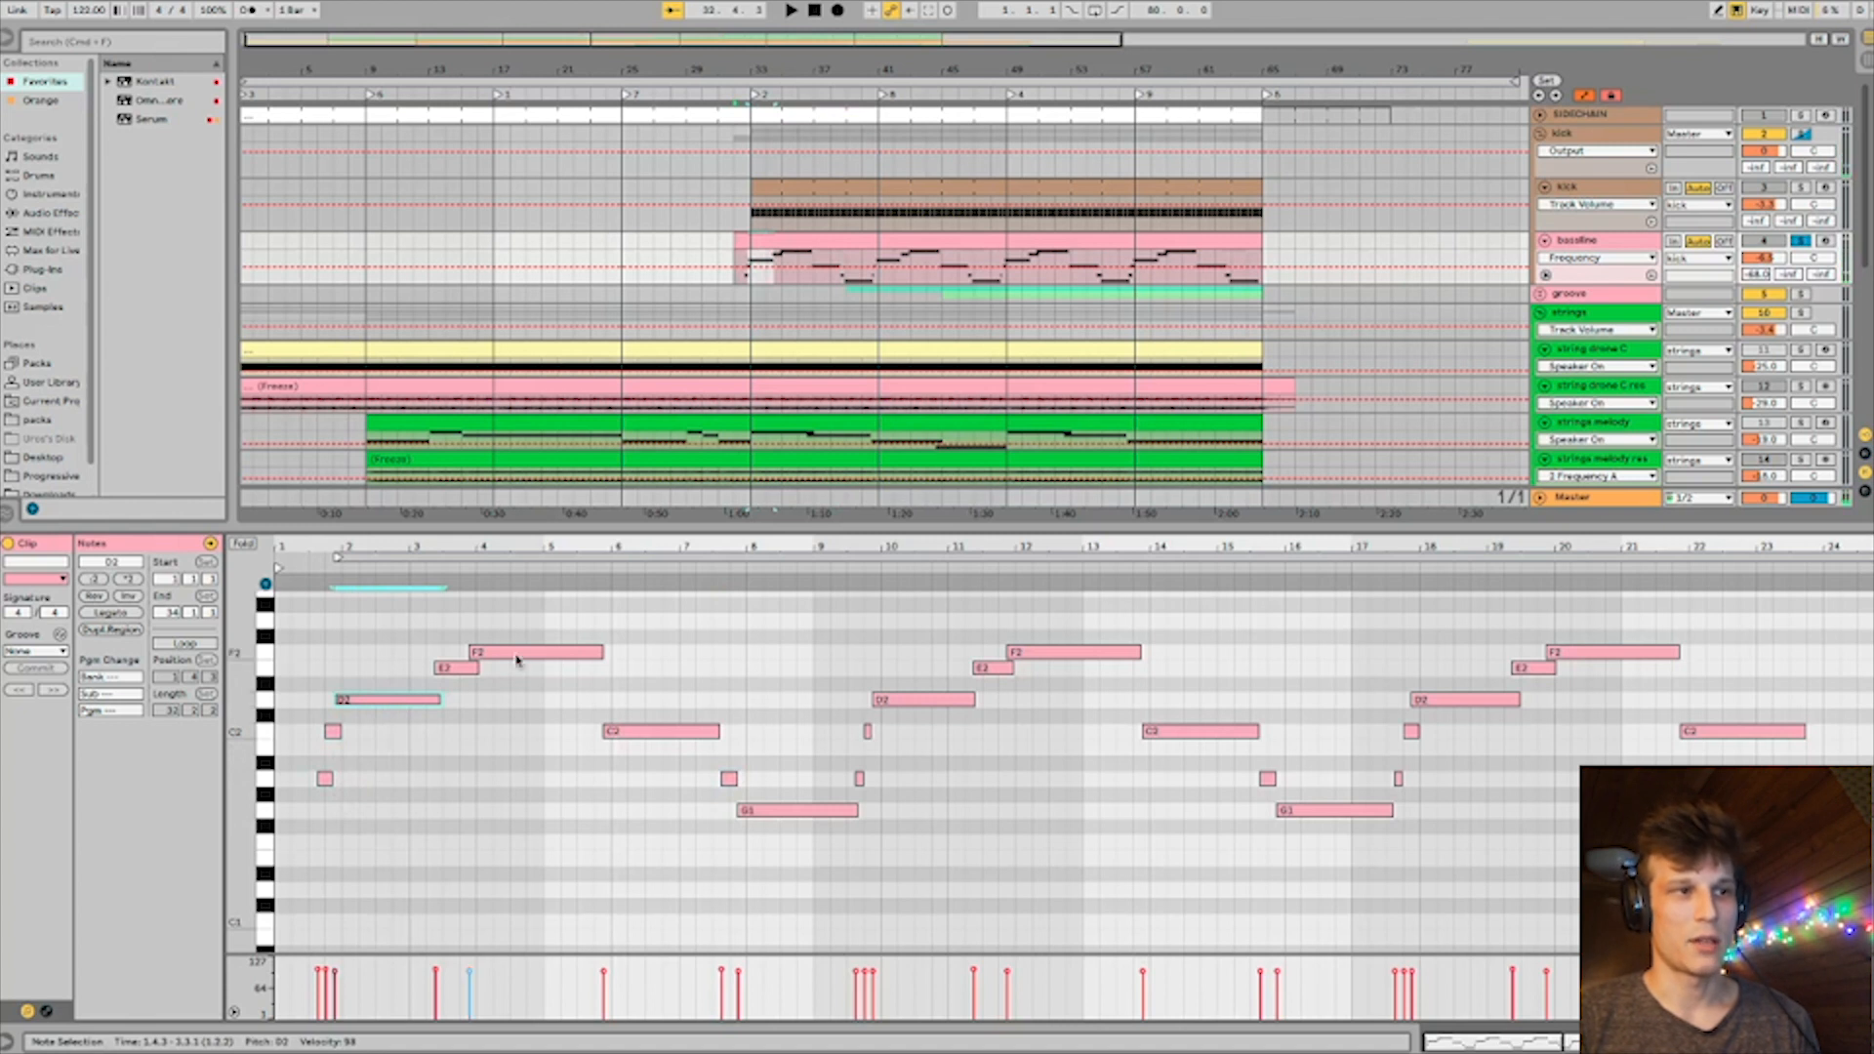
{"action": "left_click", "coordinate": [449, 668]}
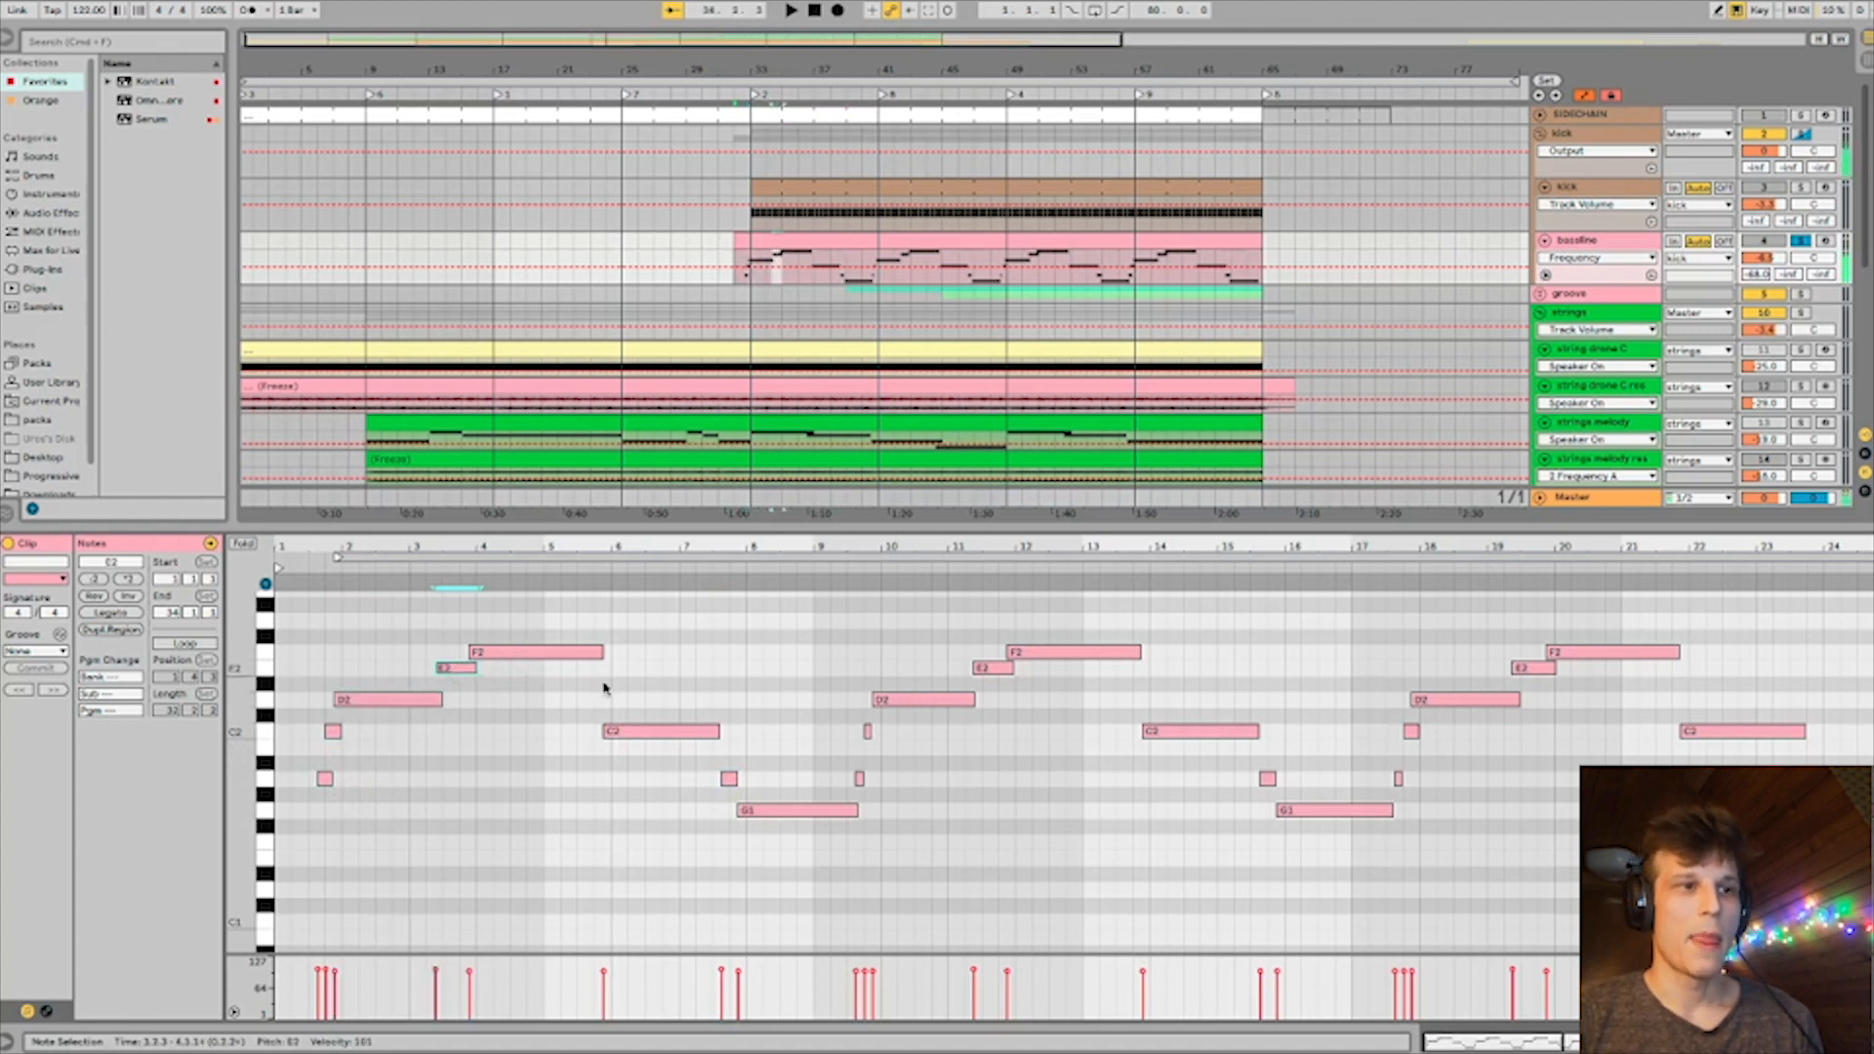
Examine the end of the first bassline phrase, selecting C2, G1, the A1 passing note, and the A1 and C2 lead-ins to the second D2.
{"action": "left_click", "coordinate": [660, 734]}
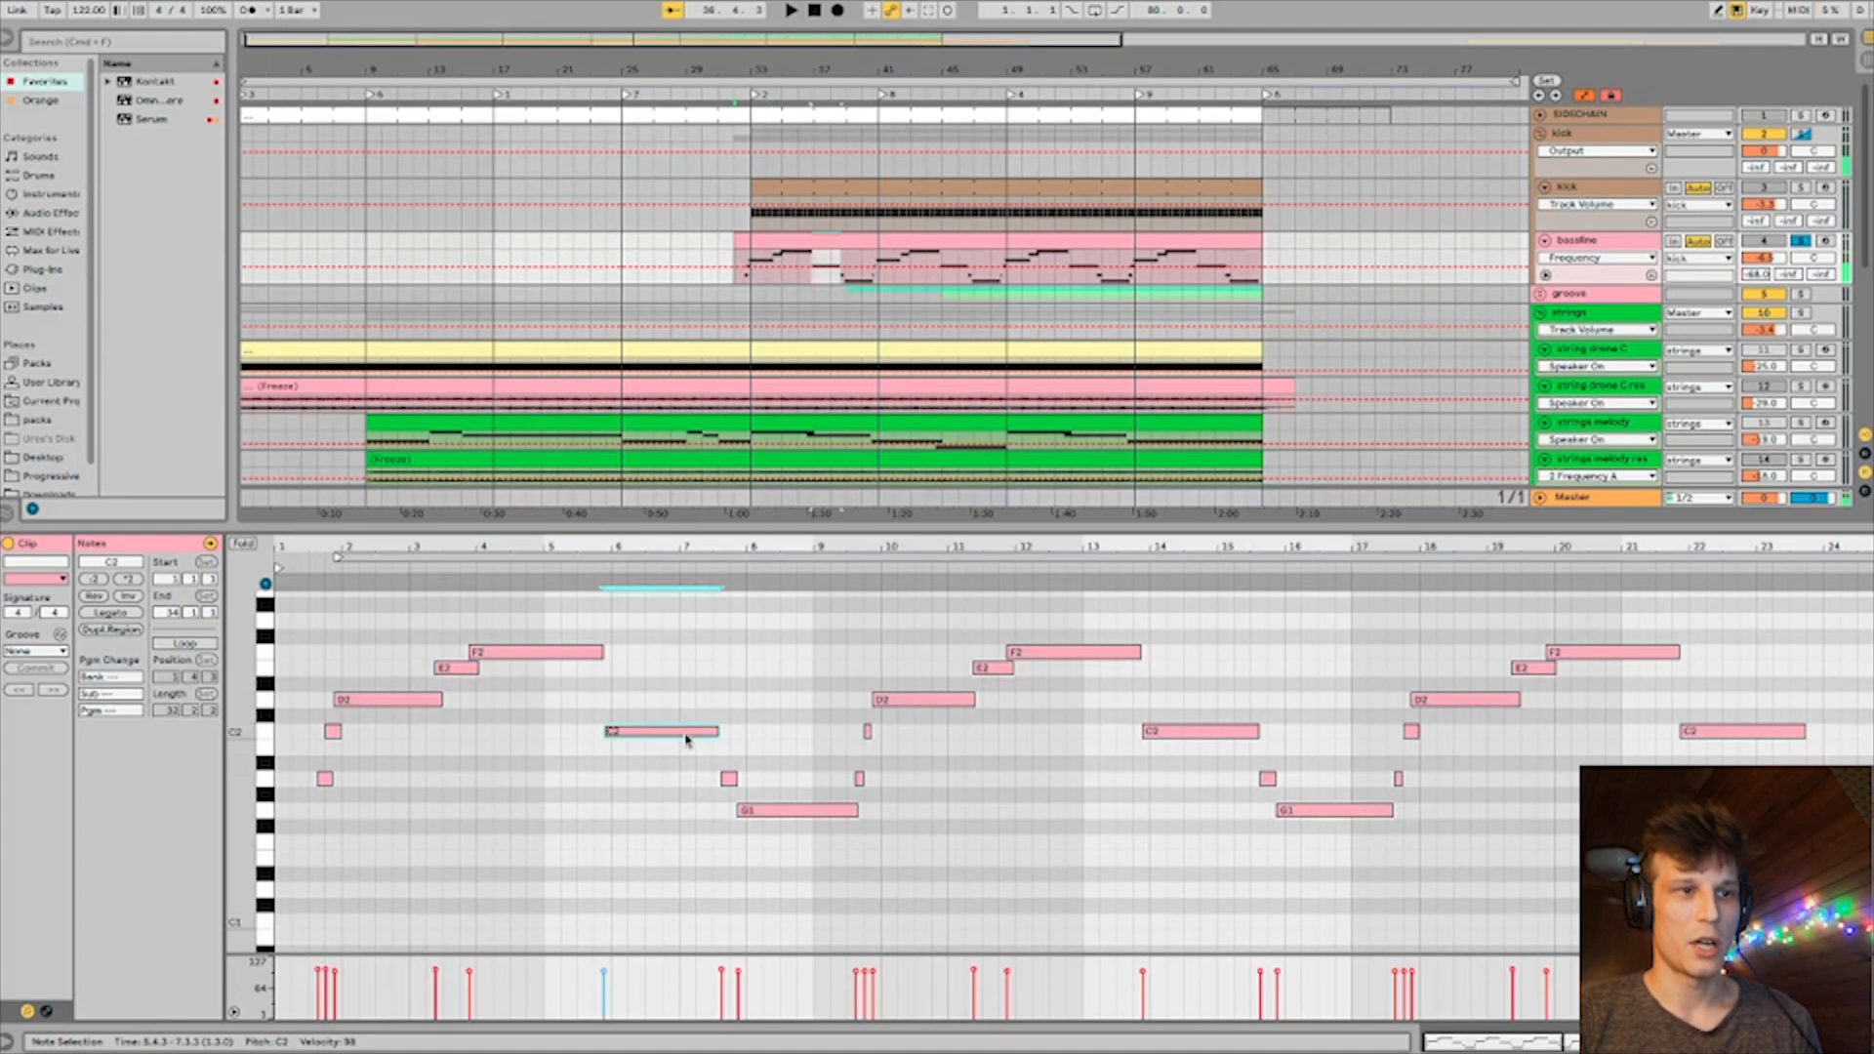
{"action": "left_click", "coordinate": [796, 811]}
{"action": "left_click", "coordinate": [733, 779]}
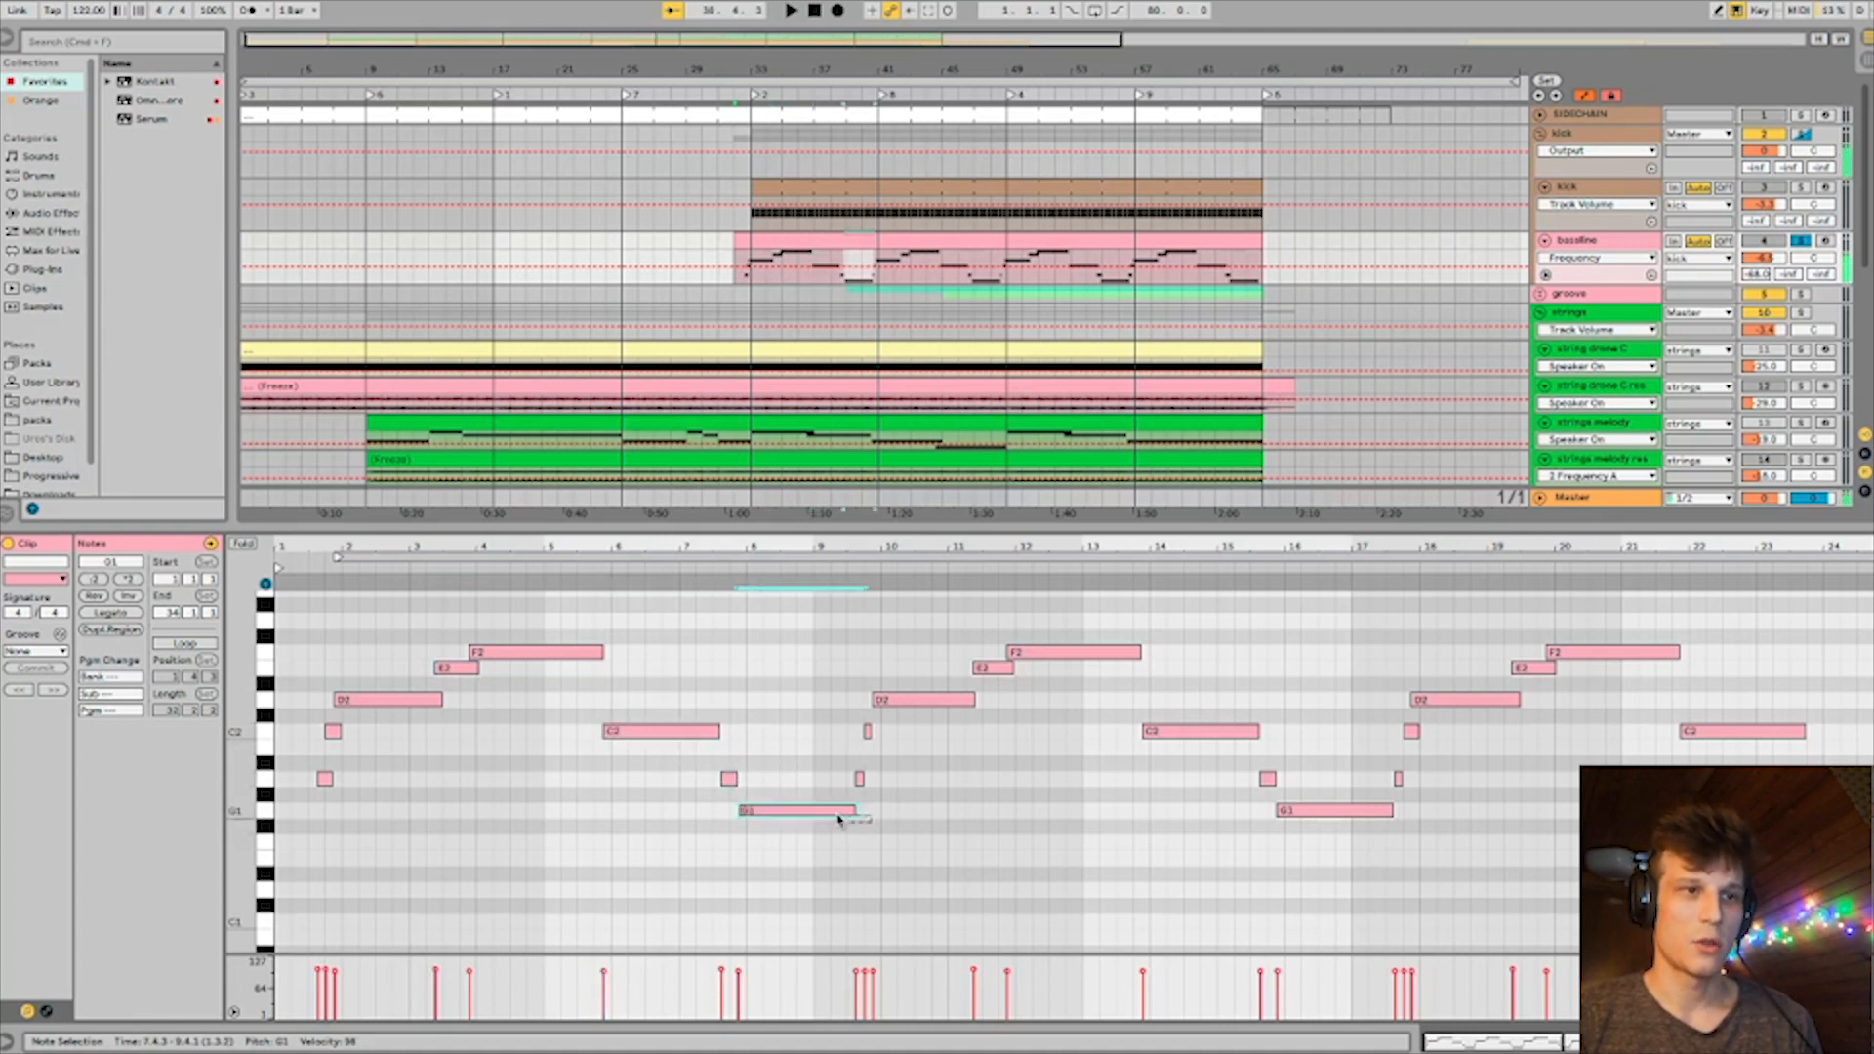
{"action": "left_click", "coordinate": [904, 700]}
{"action": "left_click_drag", "start_coordinate": [876, 783], "coordinate": [844, 730]}
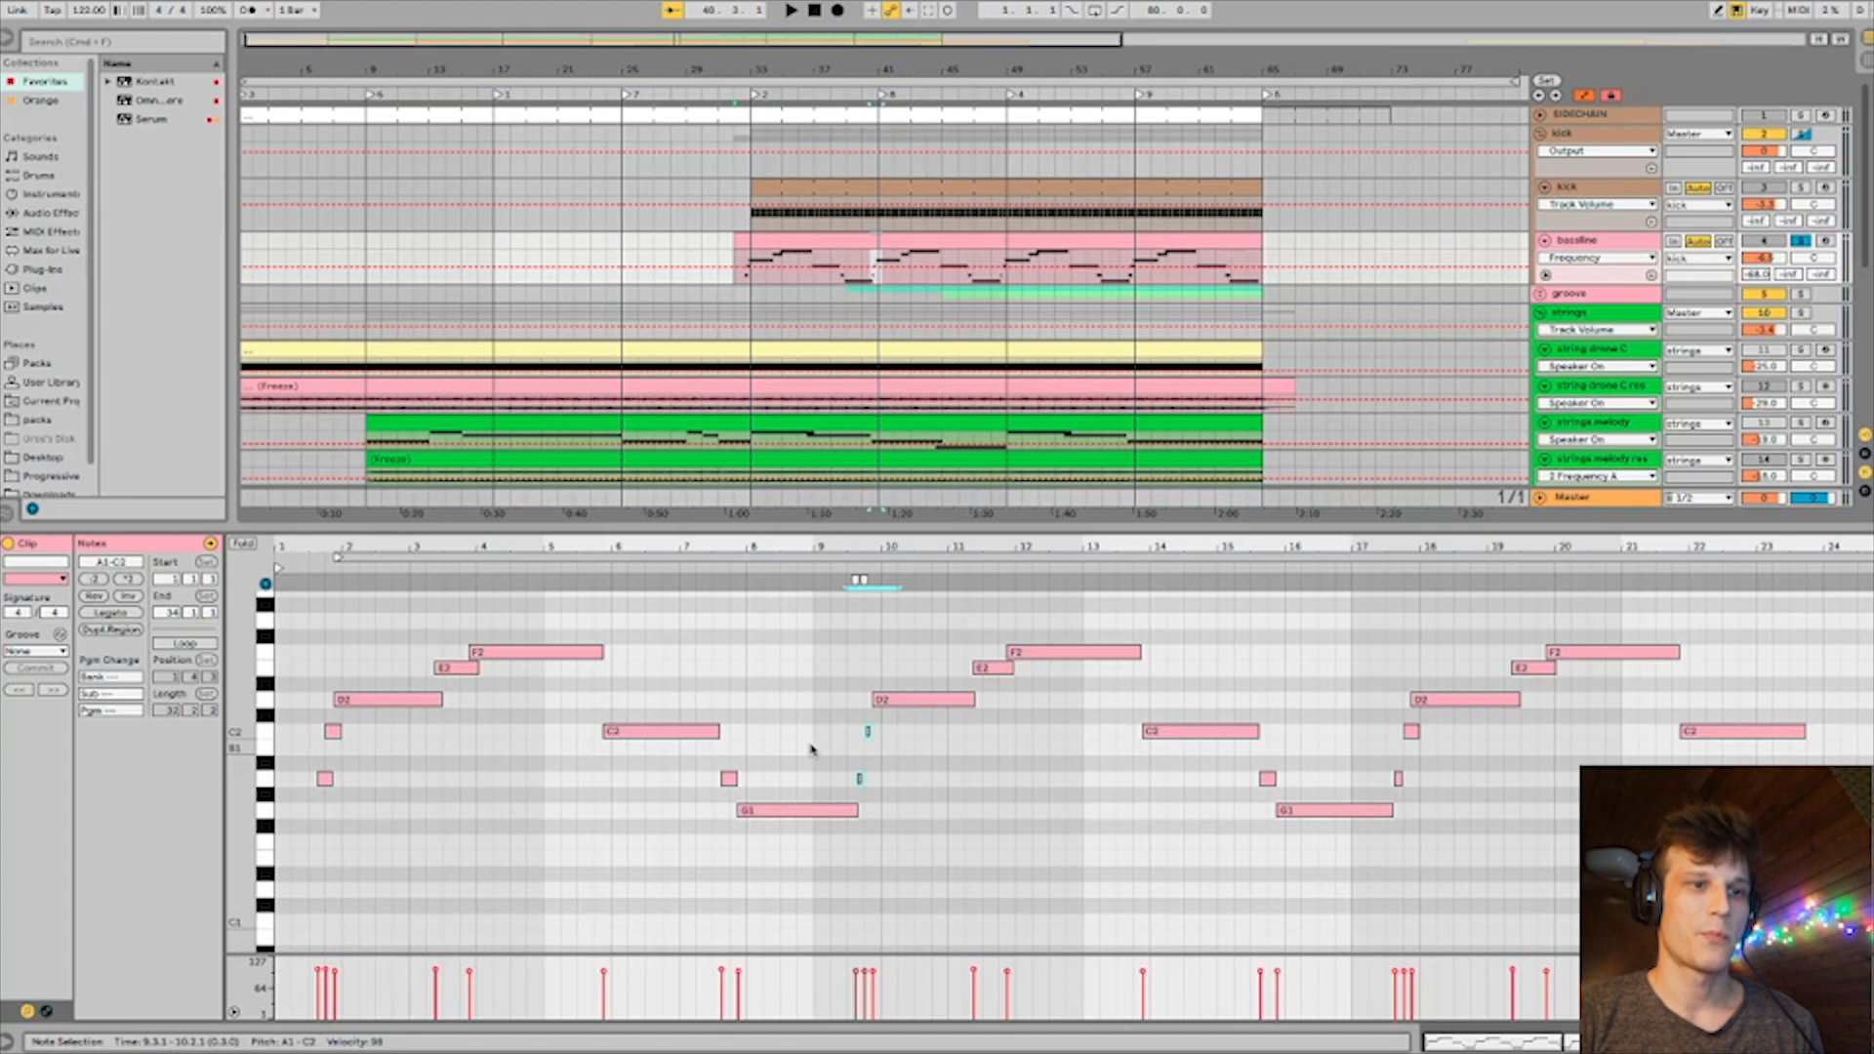
Select the short A1 and C2 notes on both sides of the first G1 in the bassline together.
{"action": "left_click_drag", "start_coordinate": [898, 788], "coordinate": [744, 729]}
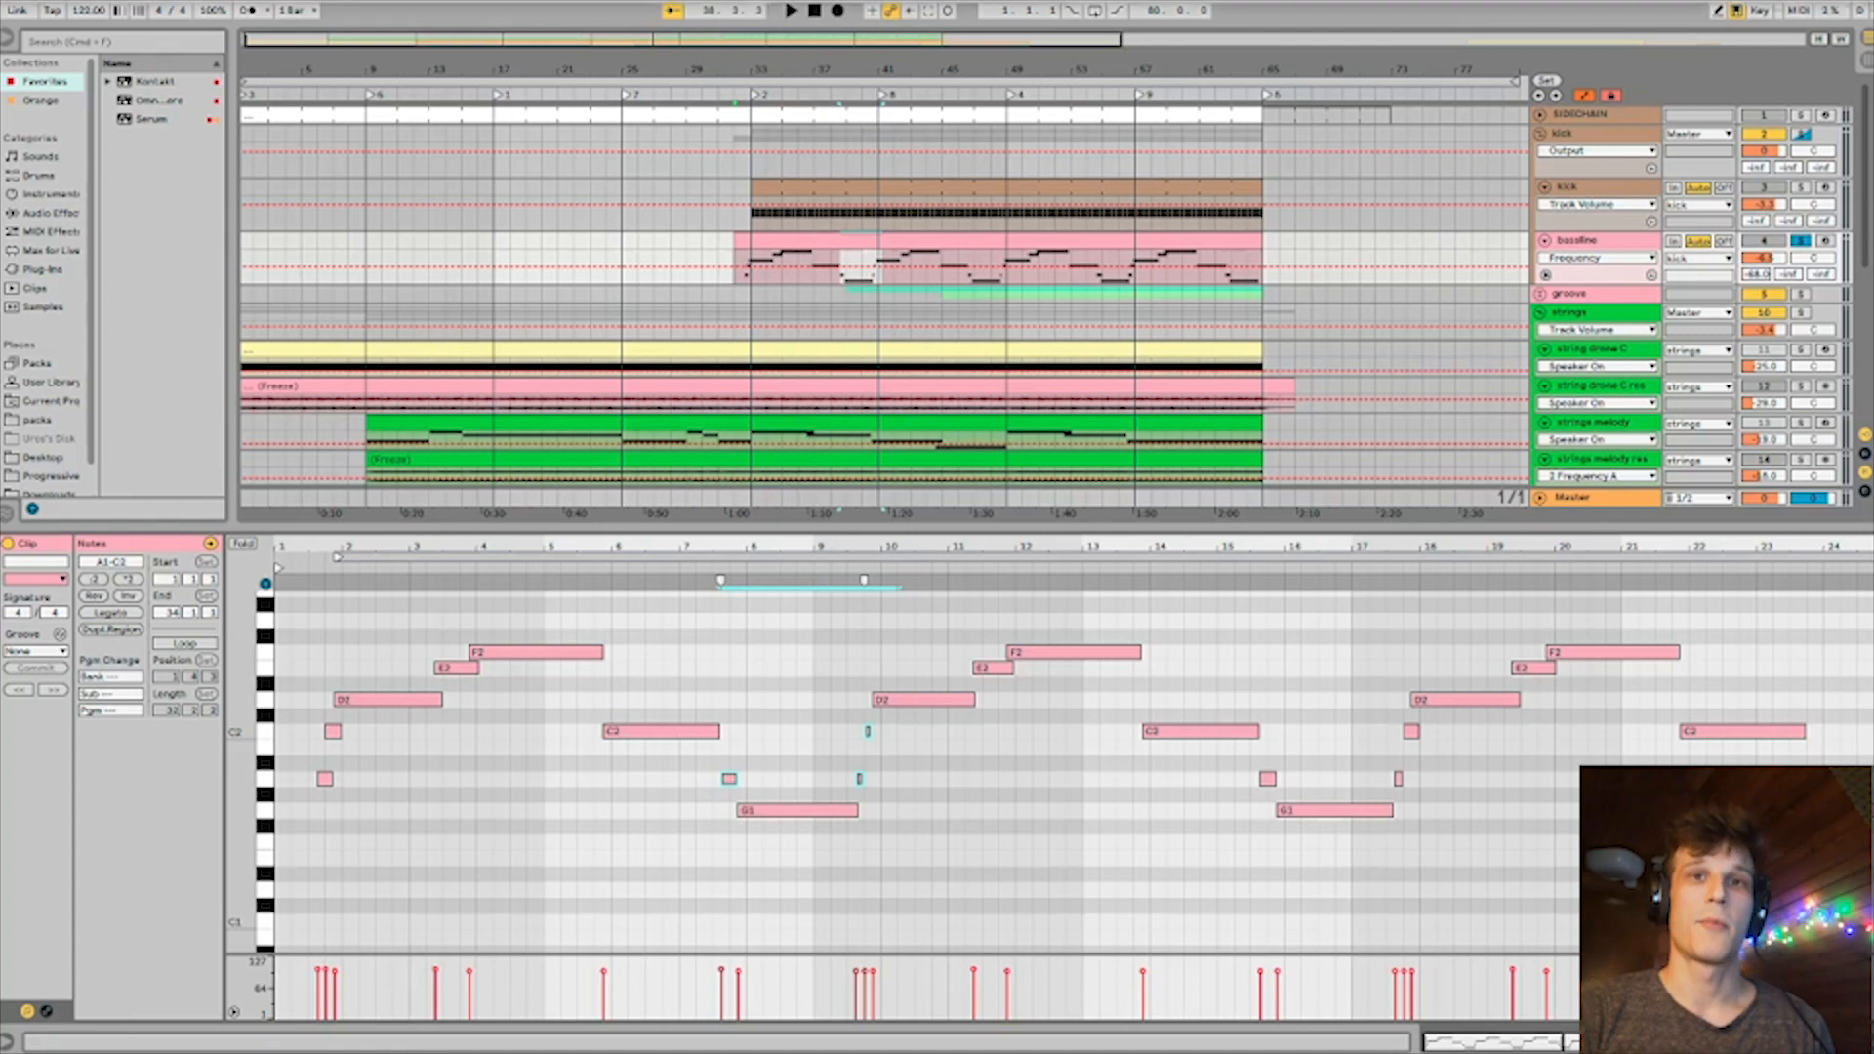
Inspect the kick clip and audition it, soloing the kick track and switching the solo to the whole kick group.
{"action": "left_click", "coordinate": [908, 189]}
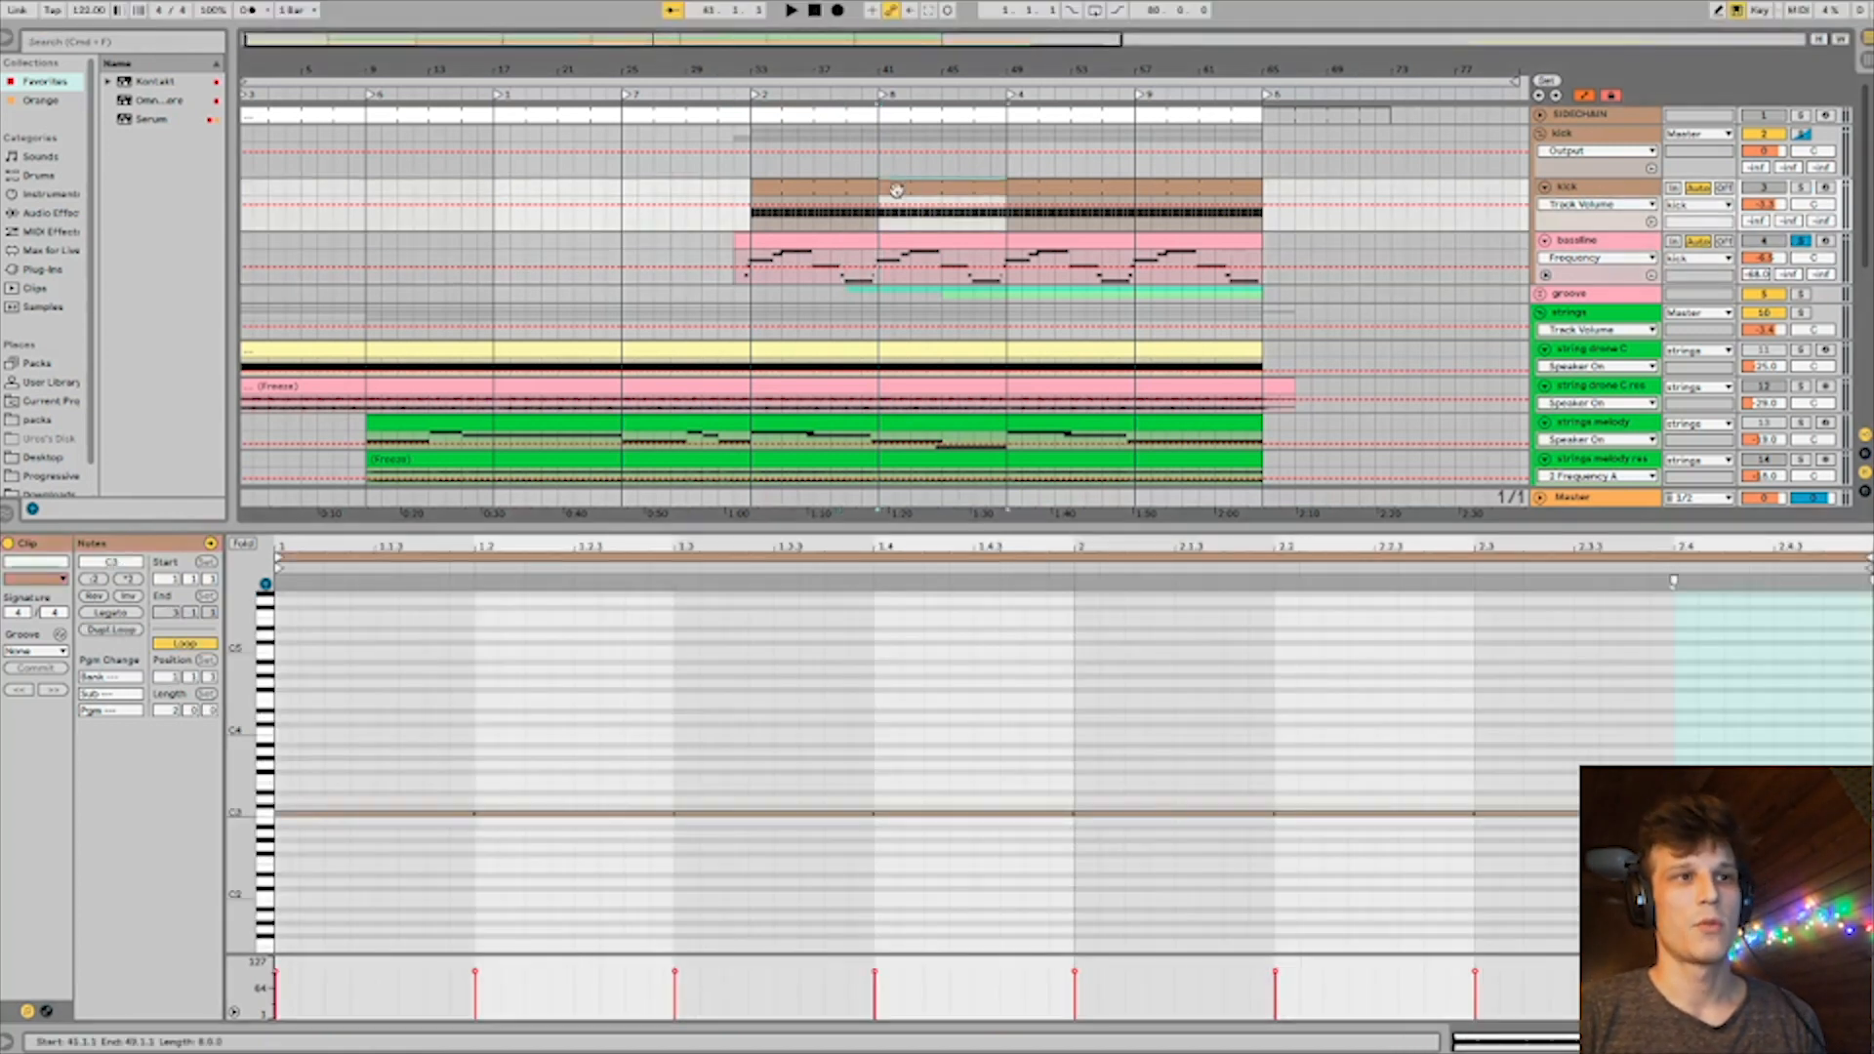
{"action": "left_click", "coordinate": [1802, 187]}
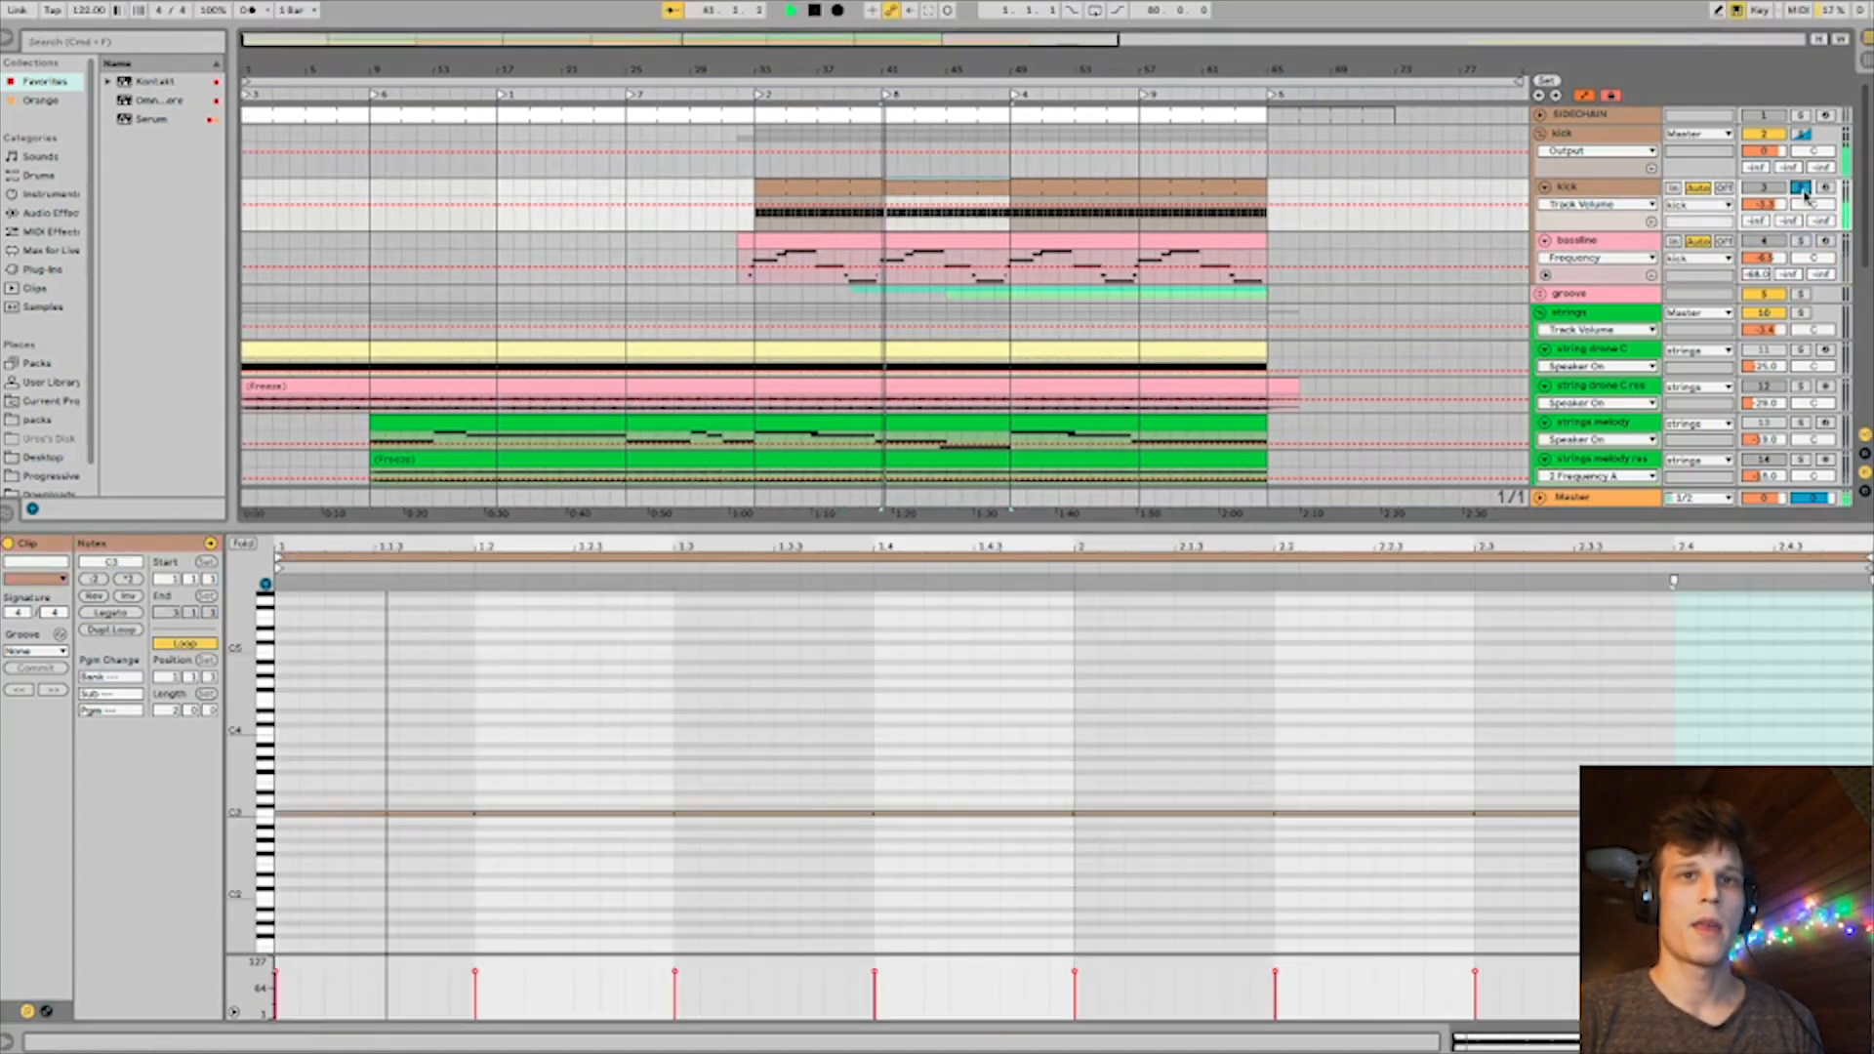
{"action": "left_click", "coordinate": [1802, 134]}
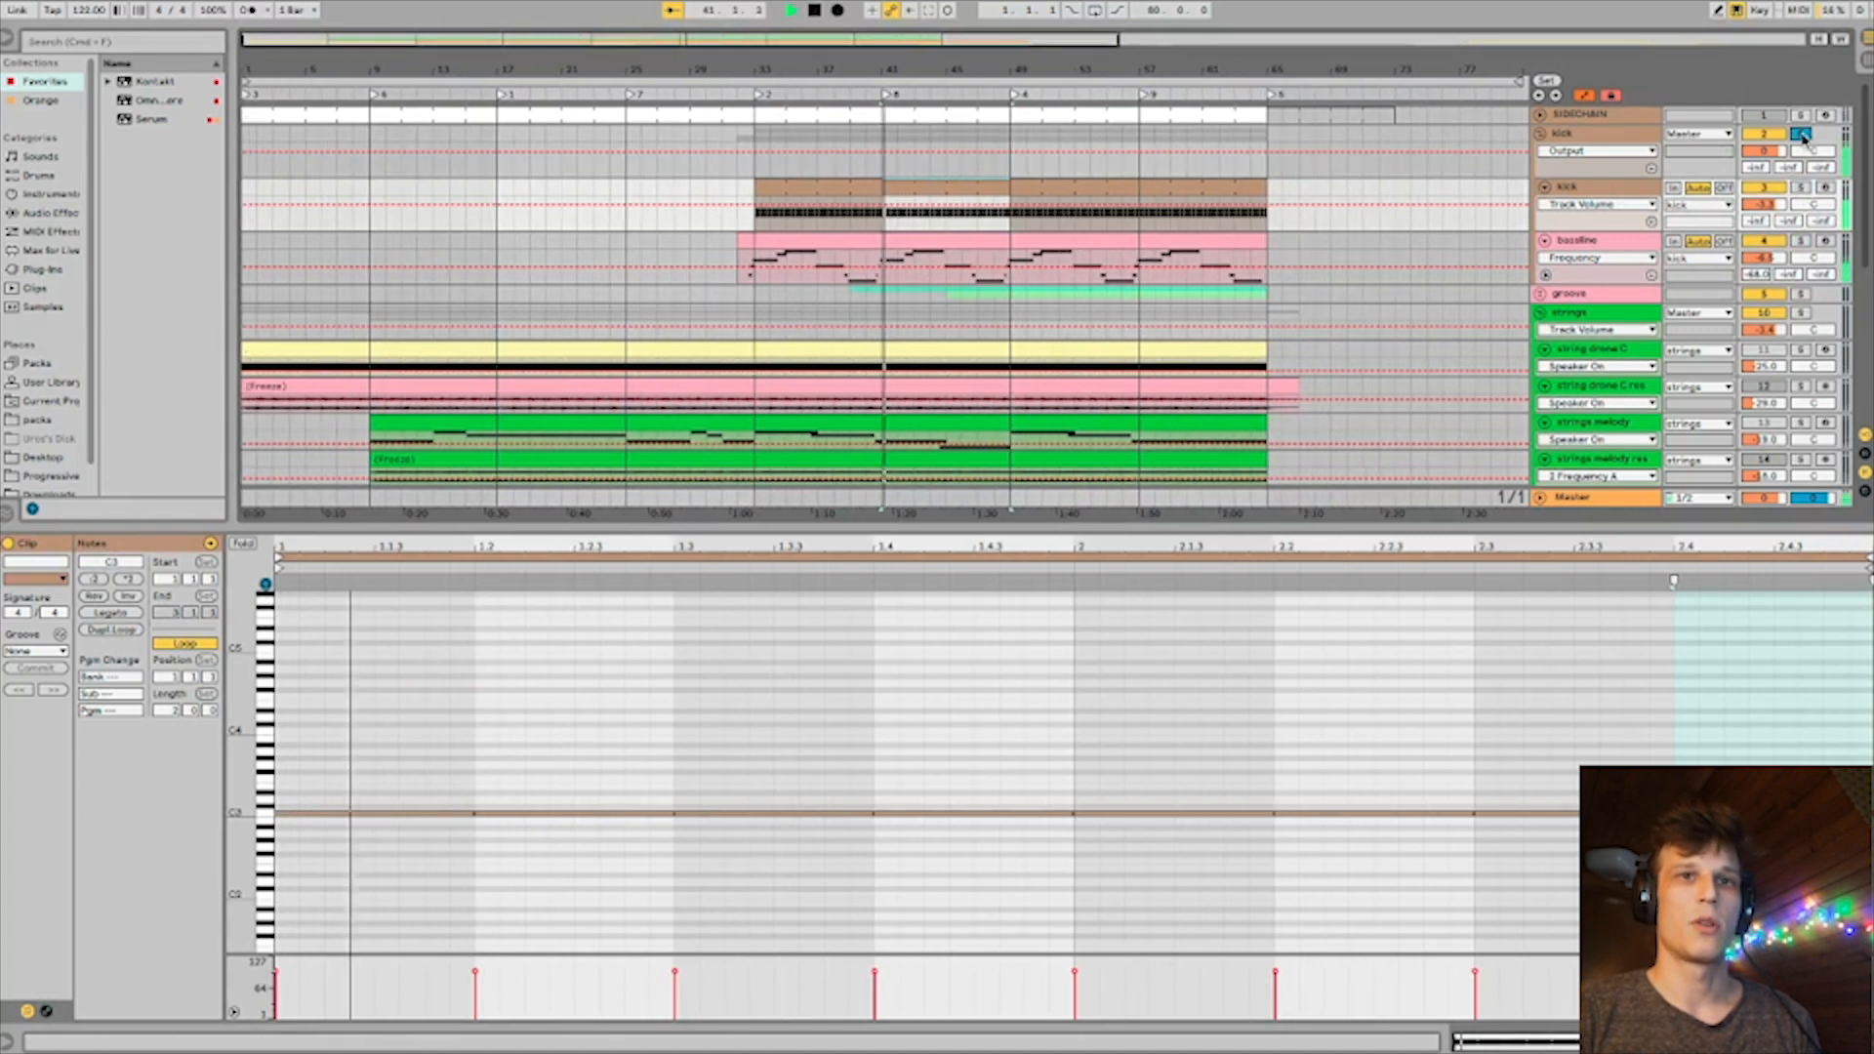
Fold the kick group, unfold the groove group, and play the soloed shakers while inspecting the clip's hi-hat and DPV1_FX_018 notes.
{"action": "left_click", "coordinate": [1542, 133]}
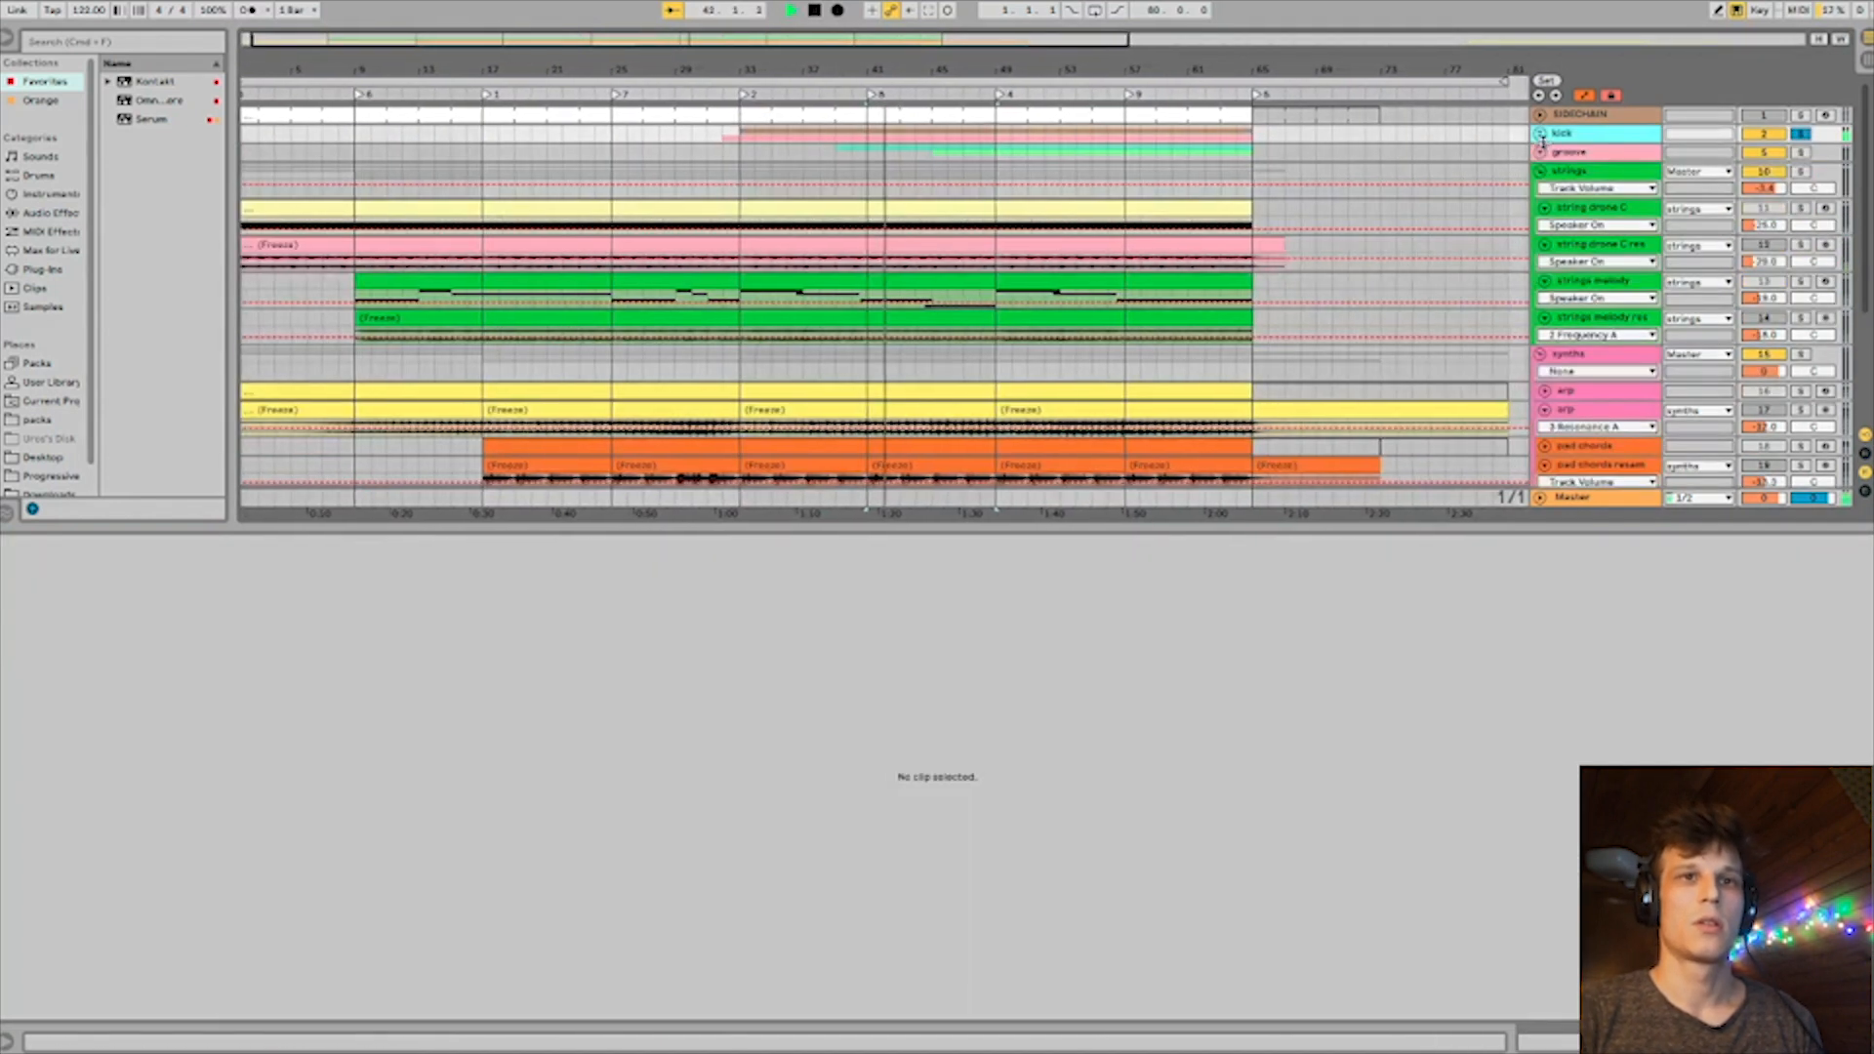
{"action": "left_click", "coordinate": [1552, 152]}
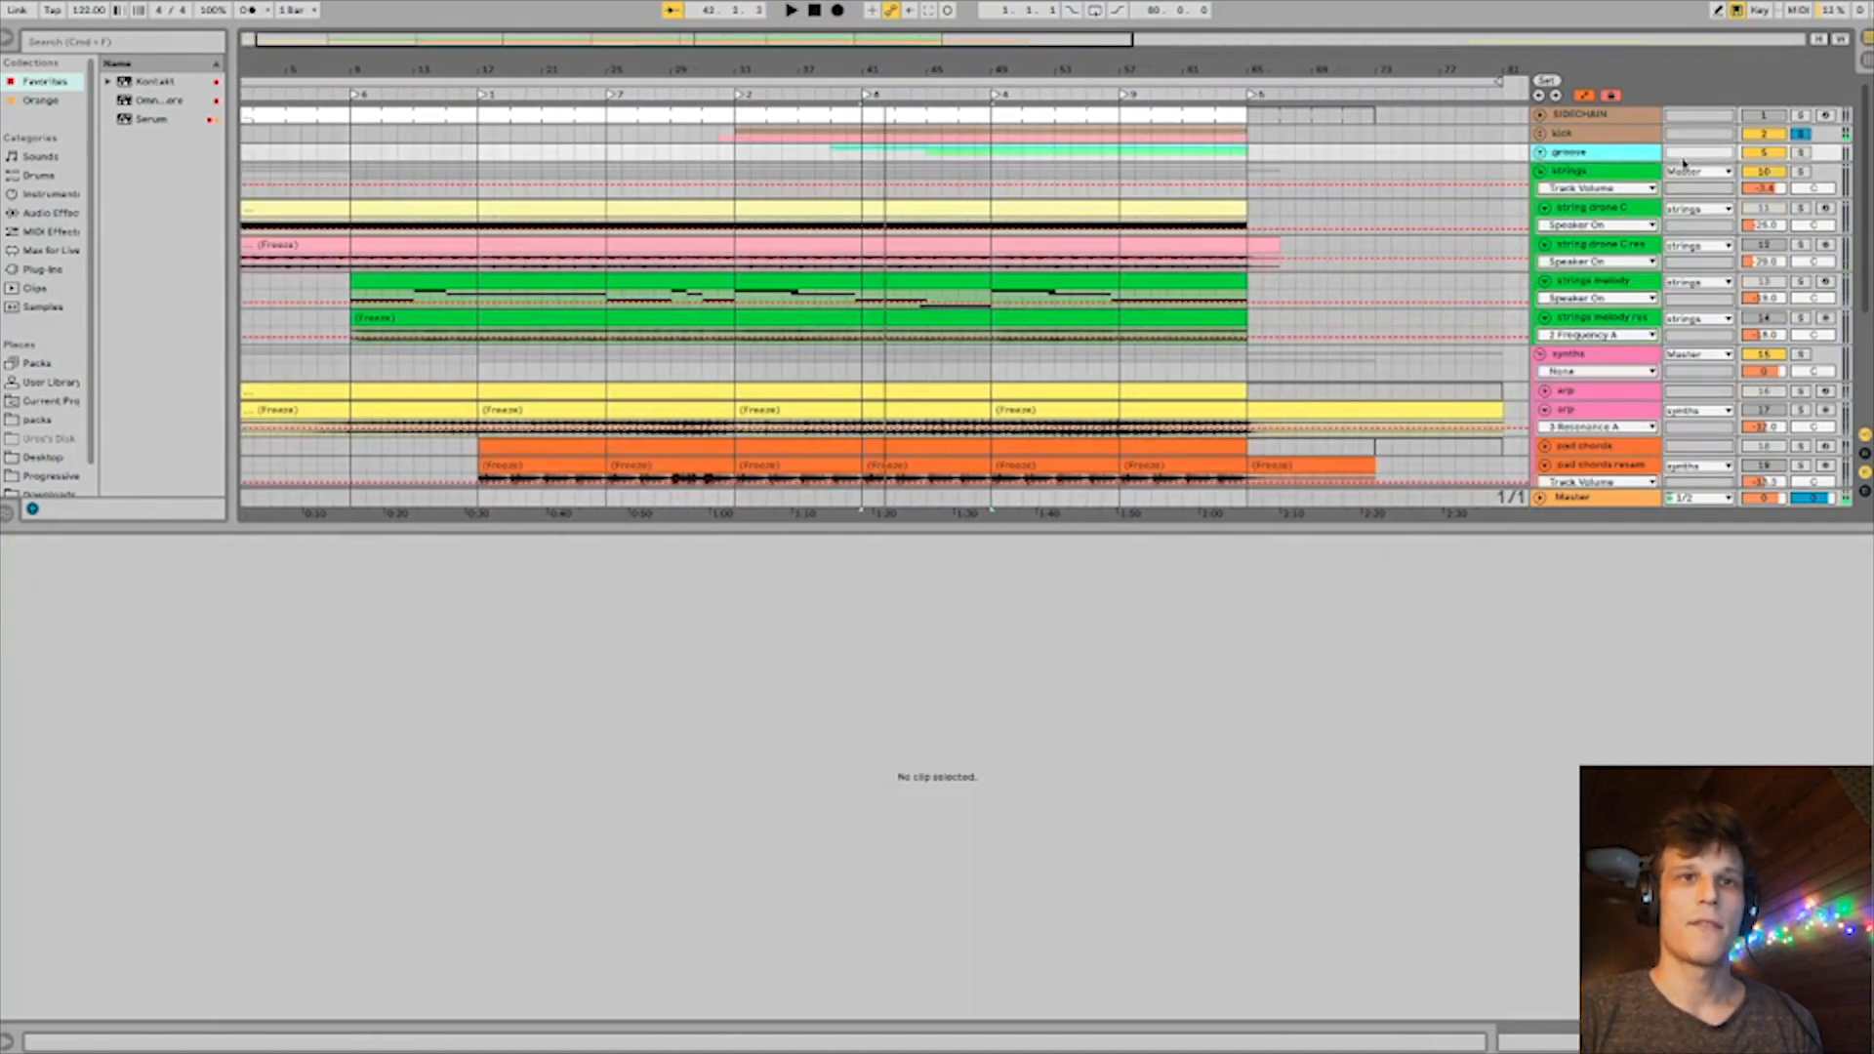
{"action": "left_click", "coordinate": [1543, 154]}
{"action": "left_click", "coordinate": [914, 188]}
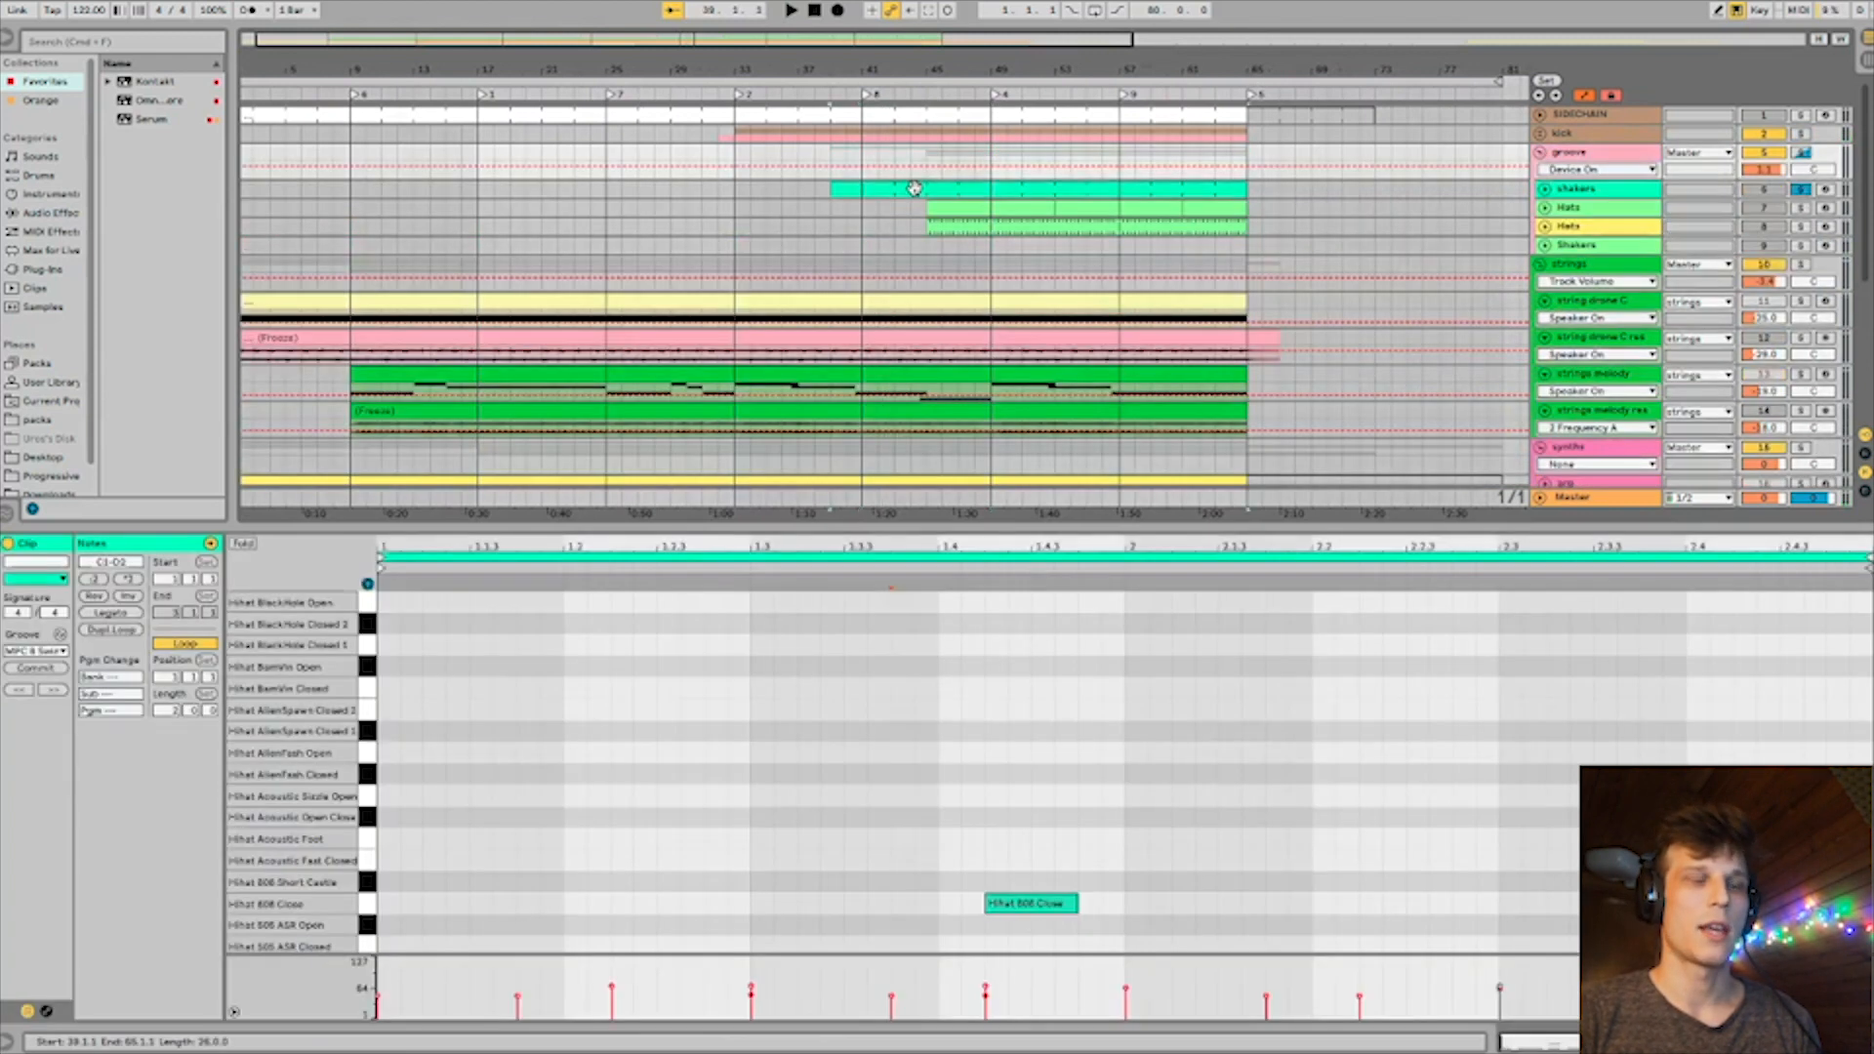
{"action": "left_click", "coordinate": [892, 849]}
{"action": "scroll", "coordinate": [1232, 741], "scroll_direction": "down", "scroll_amount": 5}
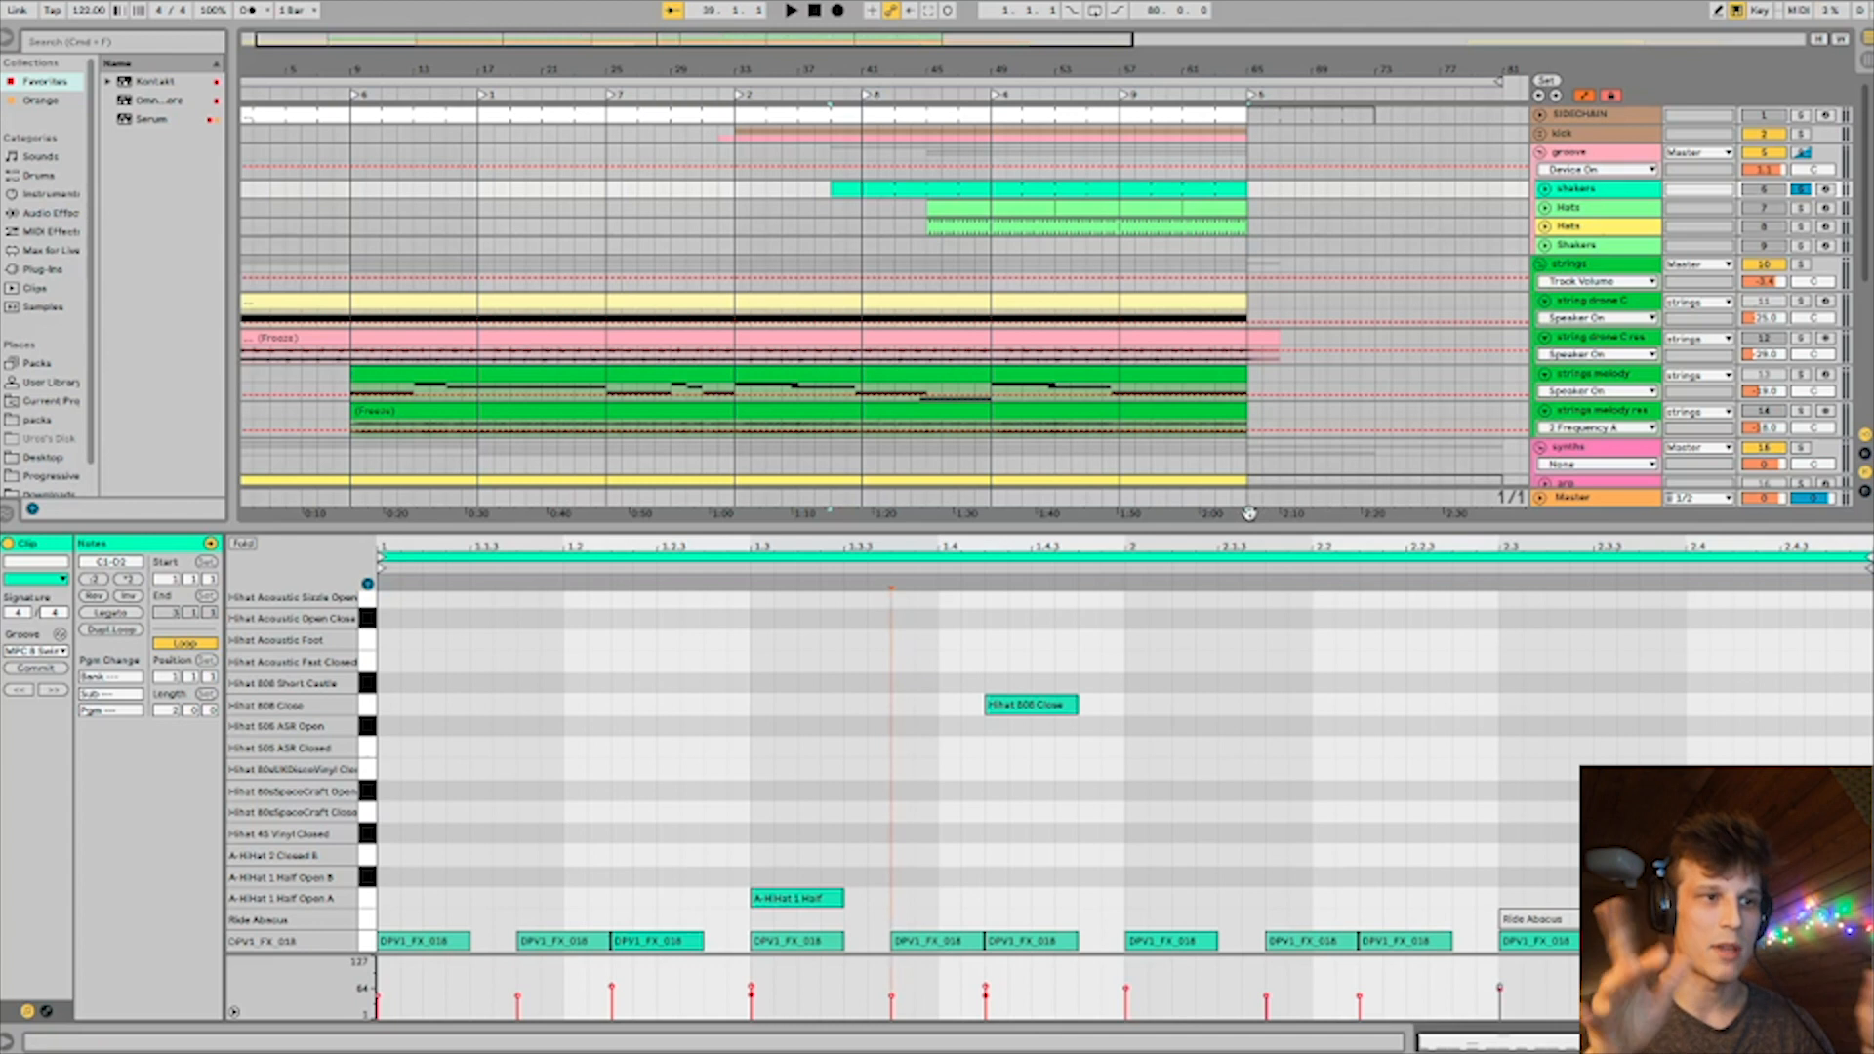
{"action": "key", "text": "space"}
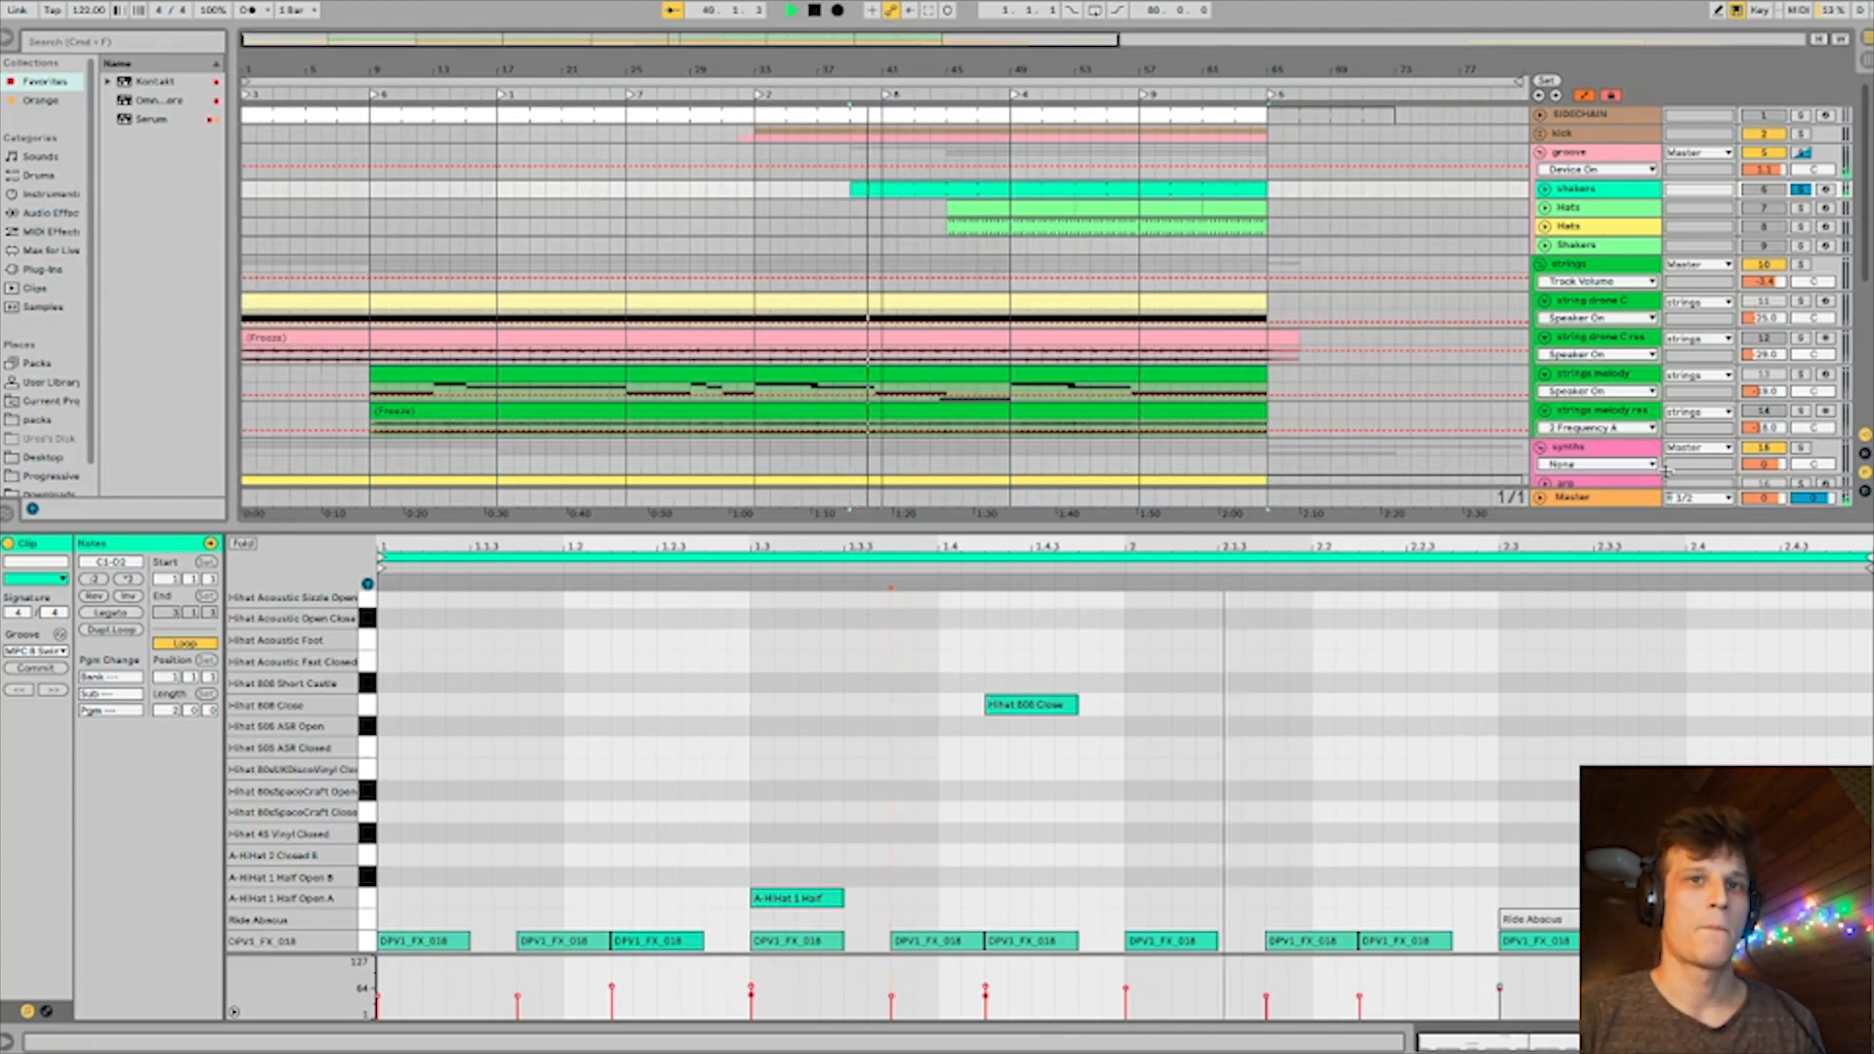
Audition the two Hats tracks soloed one after the other, inspecting the green Hats clip's notes, and clear the solo.
{"action": "left_click", "coordinate": [1802, 209]}
{"action": "key", "text": "space"}
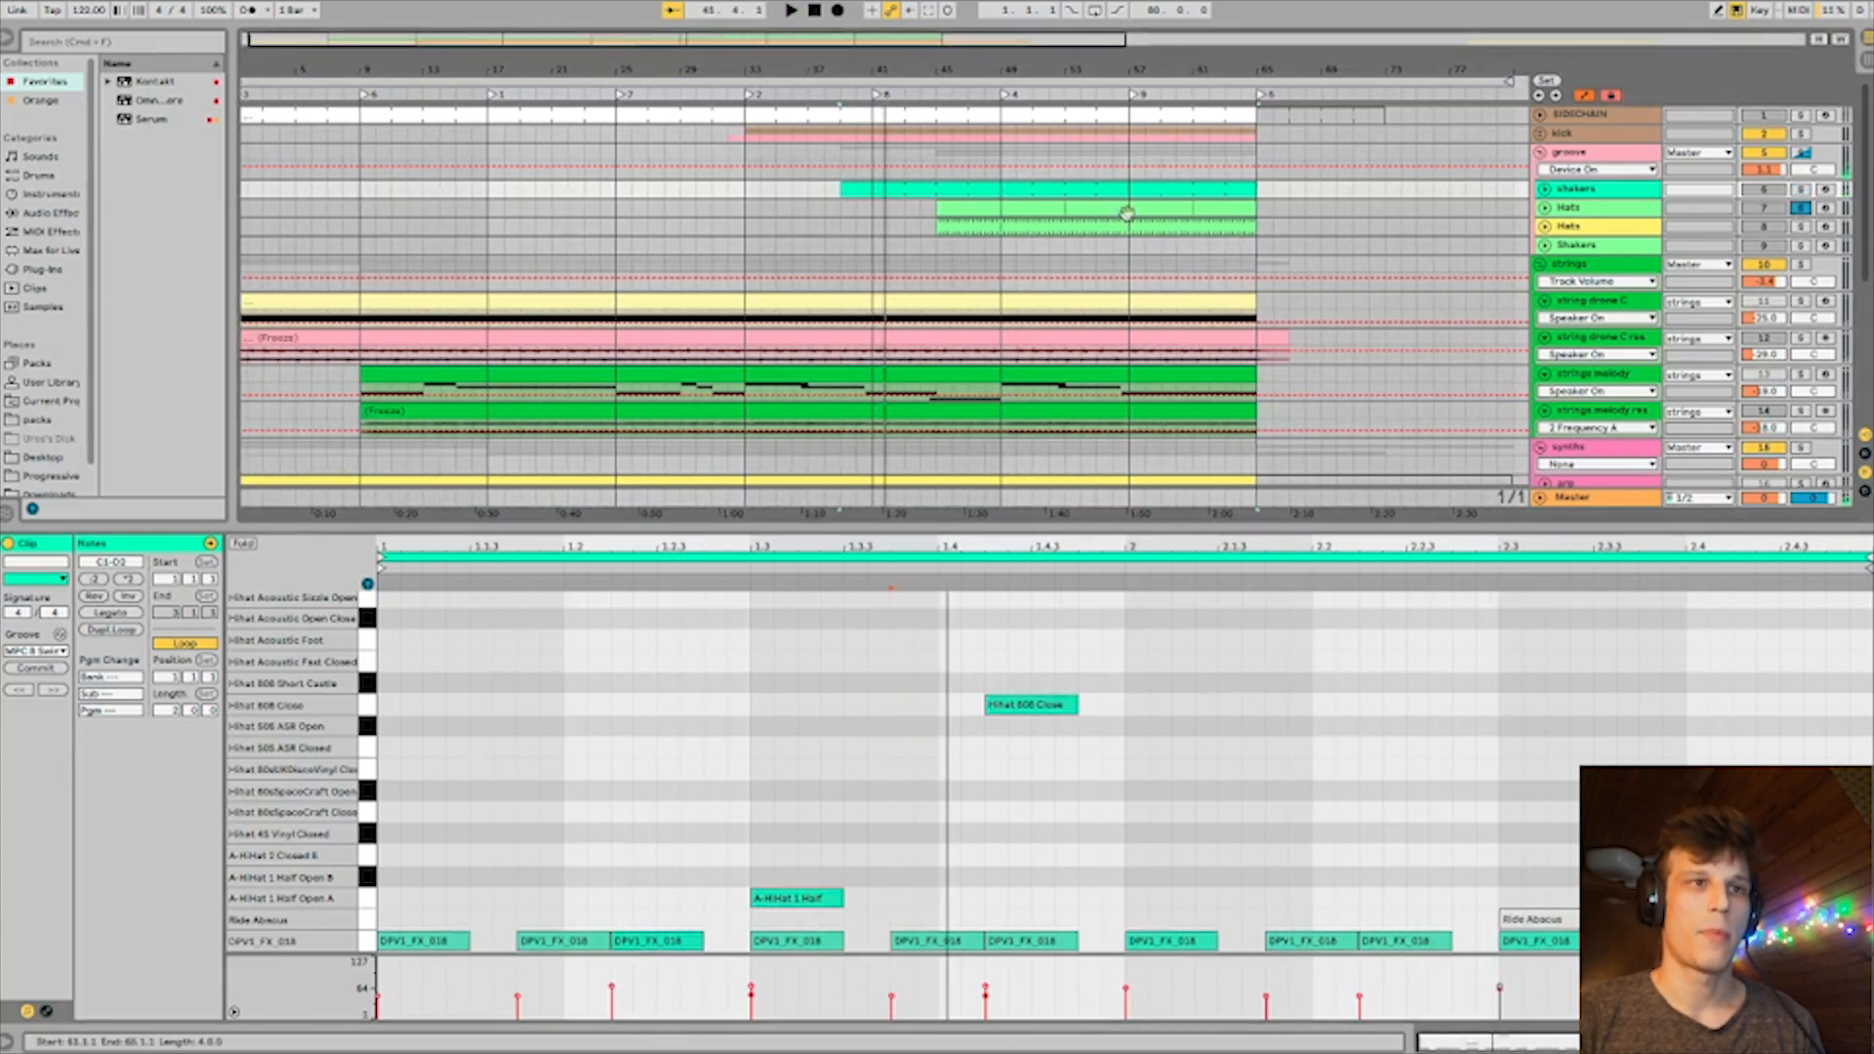
{"action": "left_click", "coordinate": [994, 206]}
{"action": "key", "text": "space"}
{"action": "left_click", "coordinate": [1802, 228]}
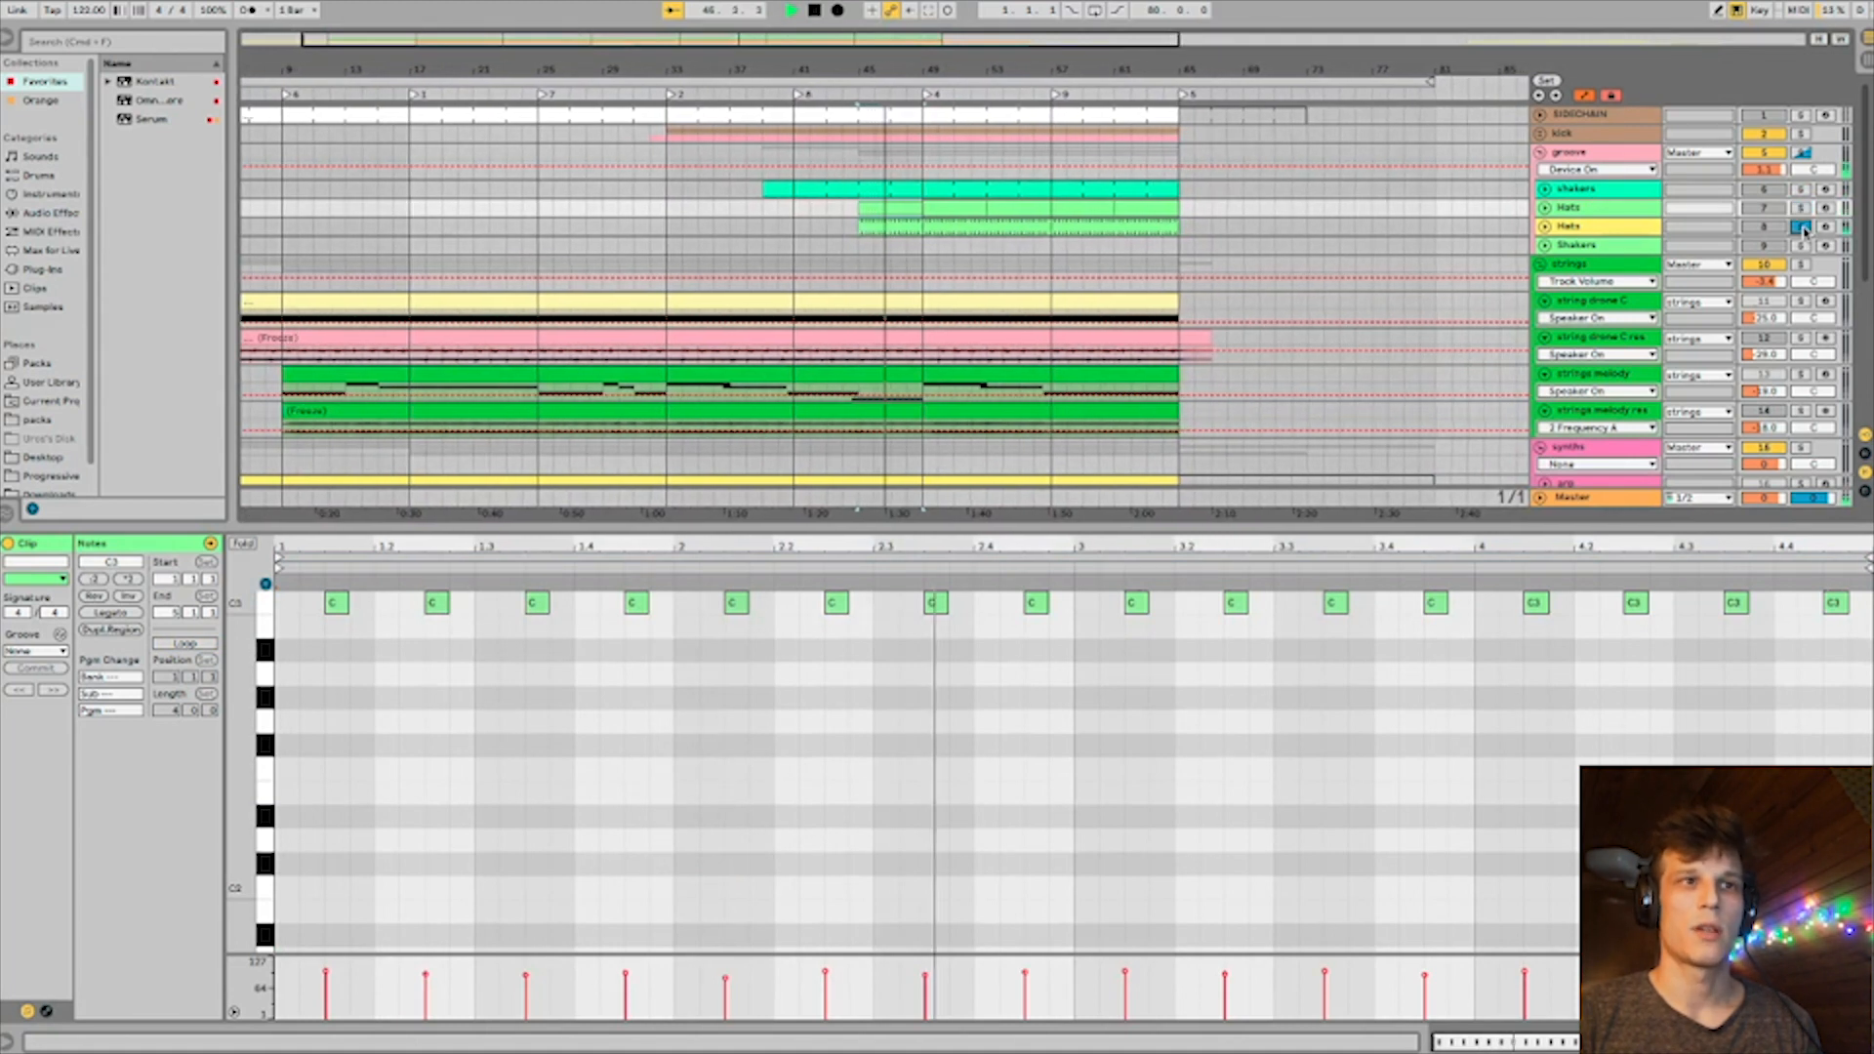
{"action": "left_click", "coordinate": [1803, 229]}
Stop playback, fold the groove and strings groups, and enlarge the arrangement area over the detail view.
{"action": "left_click", "coordinate": [1541, 153]}
{"action": "key", "text": "space"}
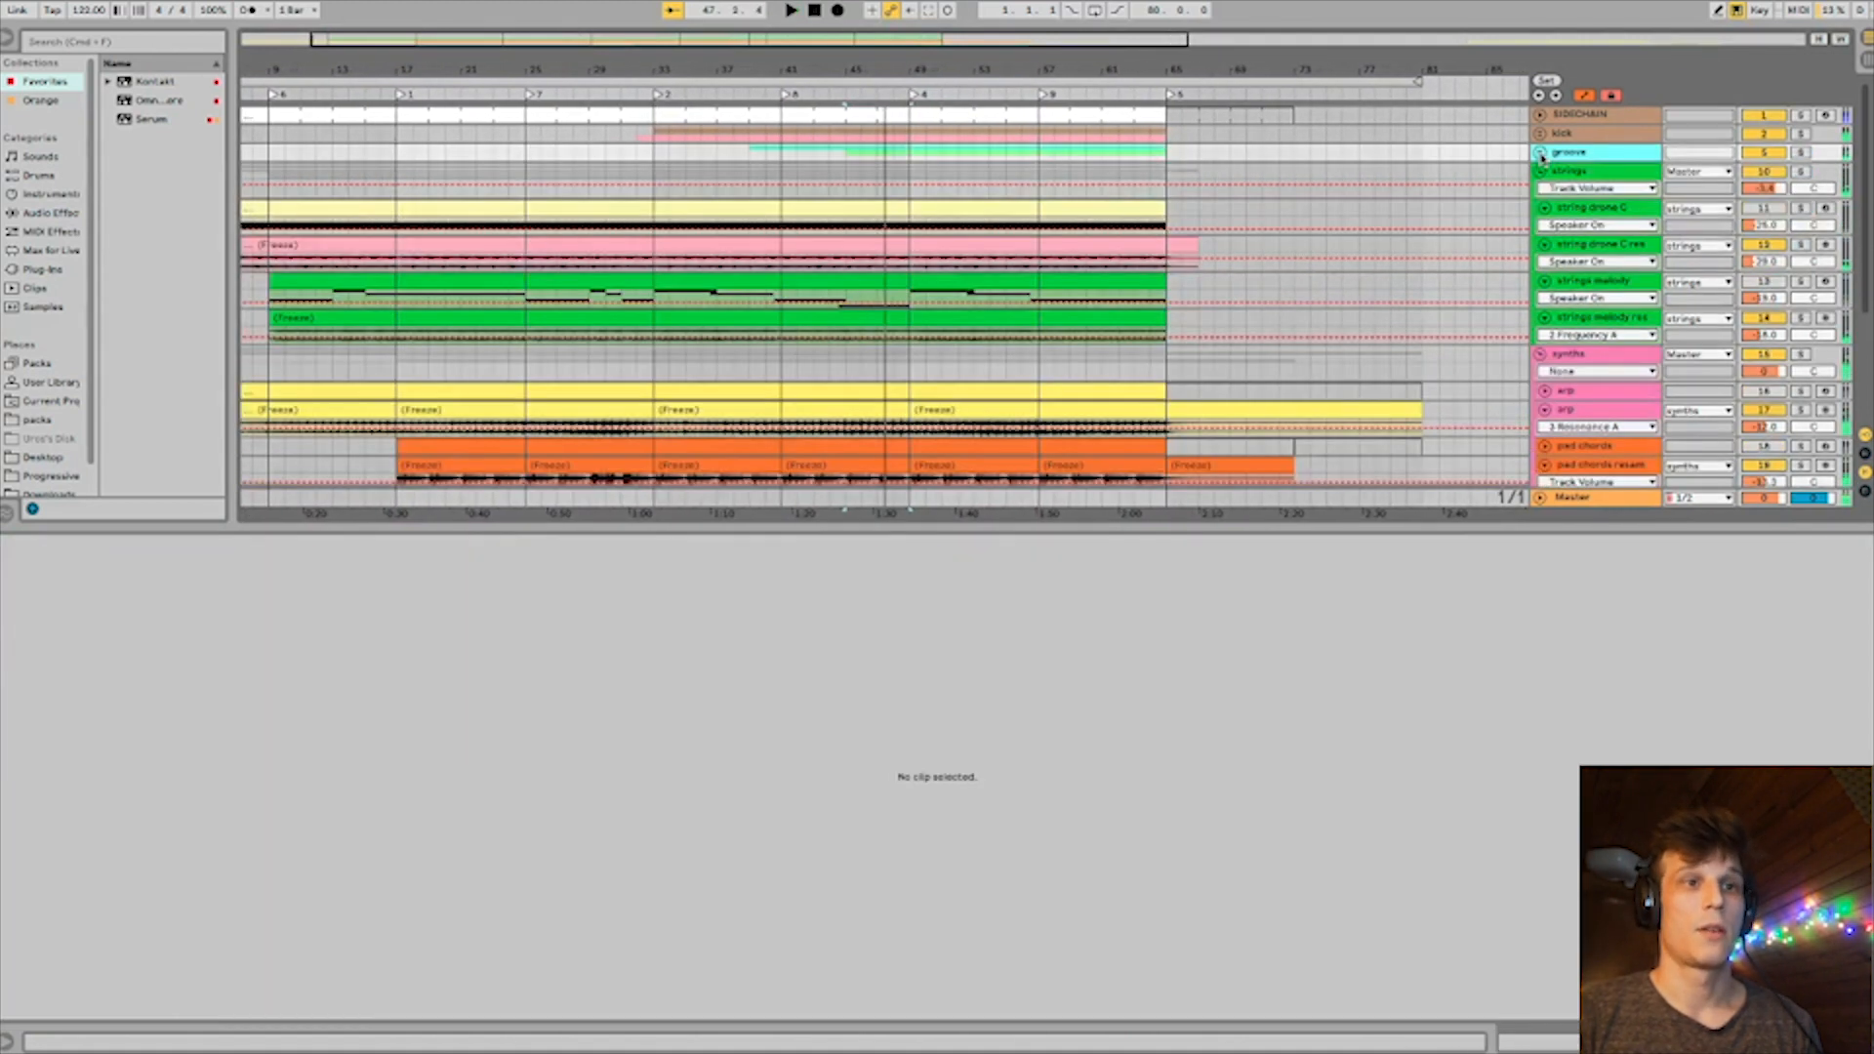
{"action": "left_click", "coordinate": [1540, 171]}
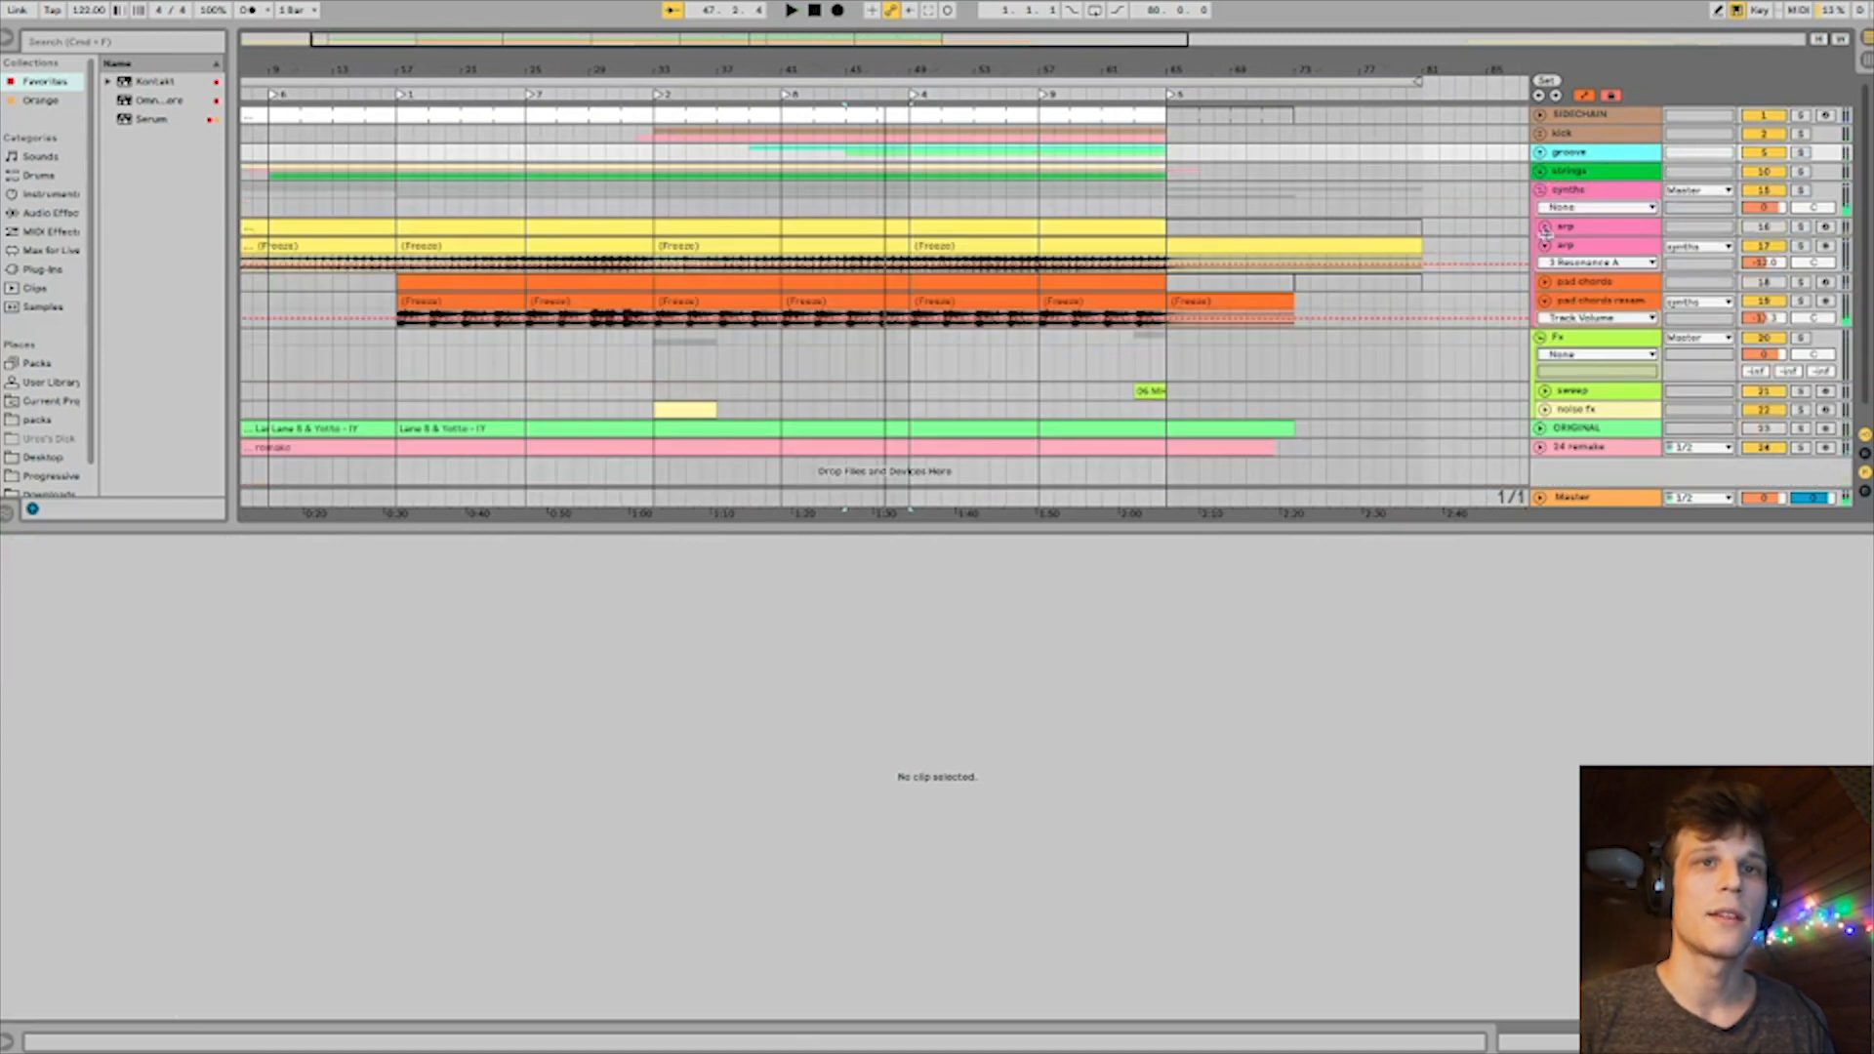
{"action": "scroll", "coordinate": [1640, 341], "scroll_direction": "down", "scroll_amount": 1}
{"action": "left_click", "coordinate": [1754, 440]}
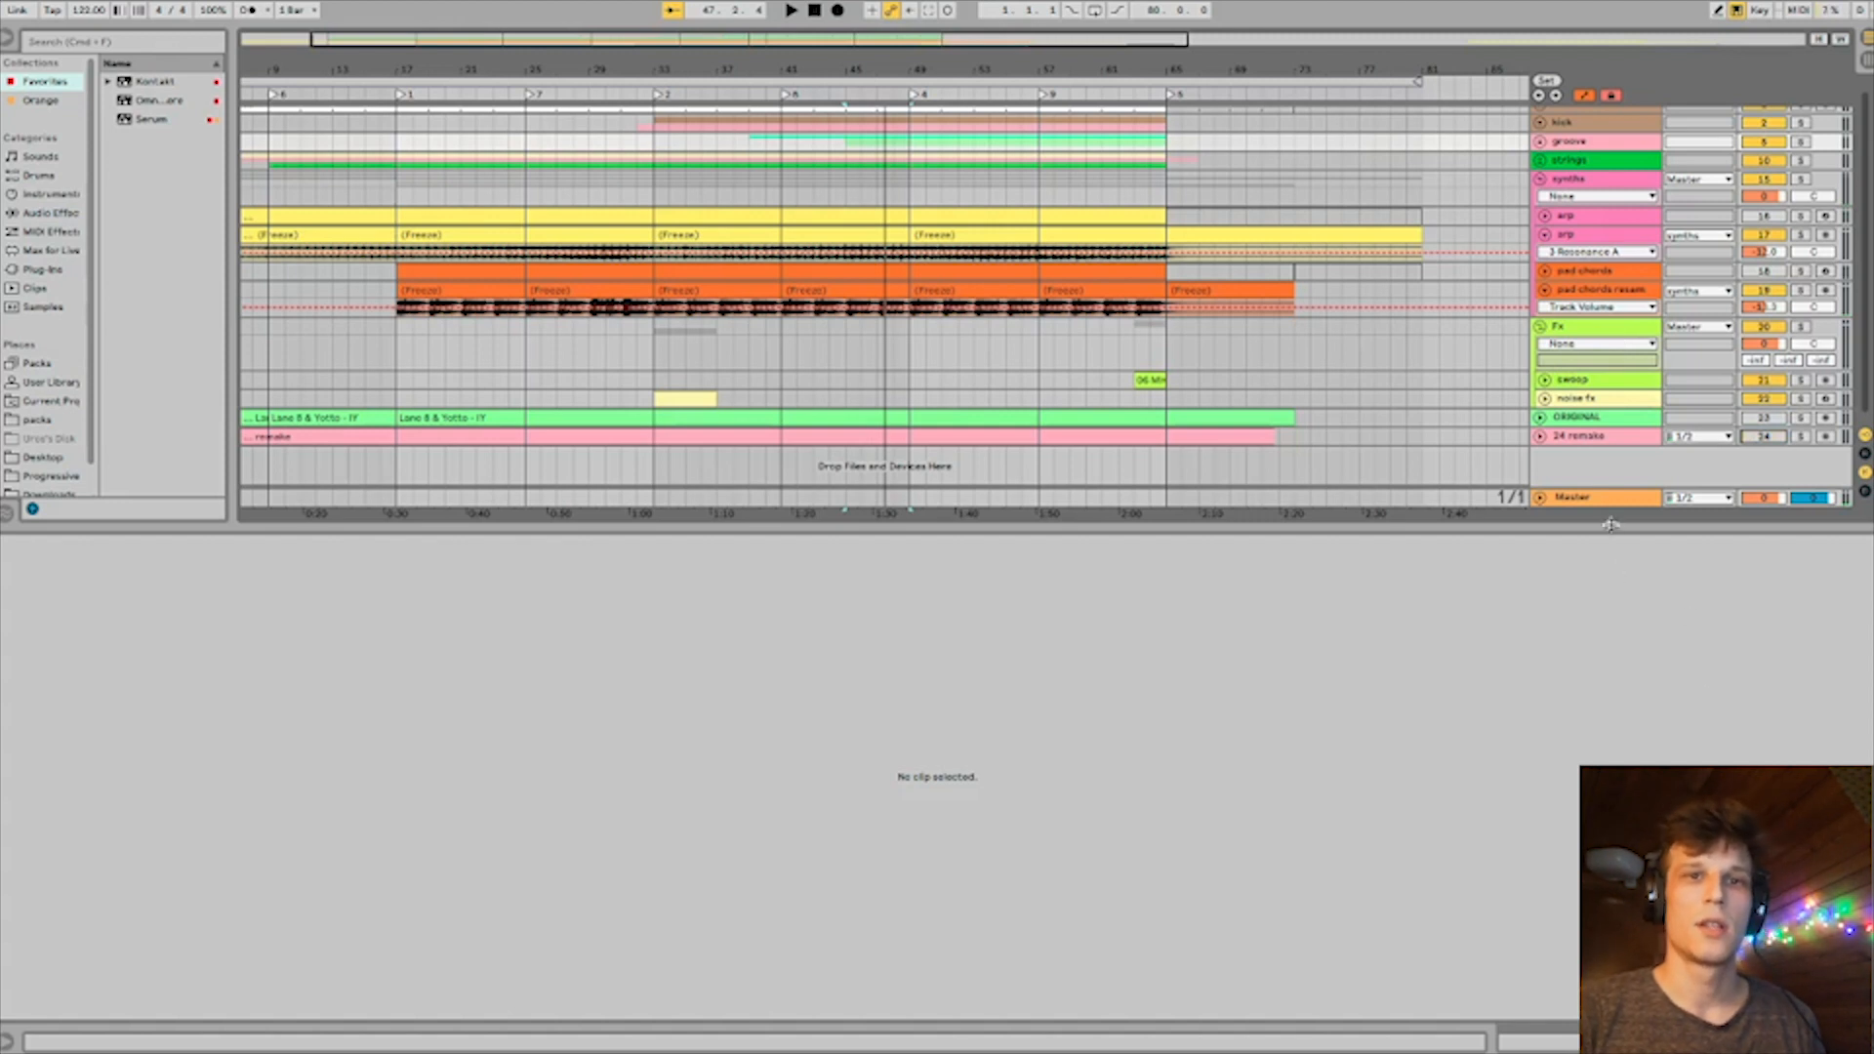
{"action": "left_click_drag", "start_coordinate": [1619, 527], "coordinate": [1618, 828]}
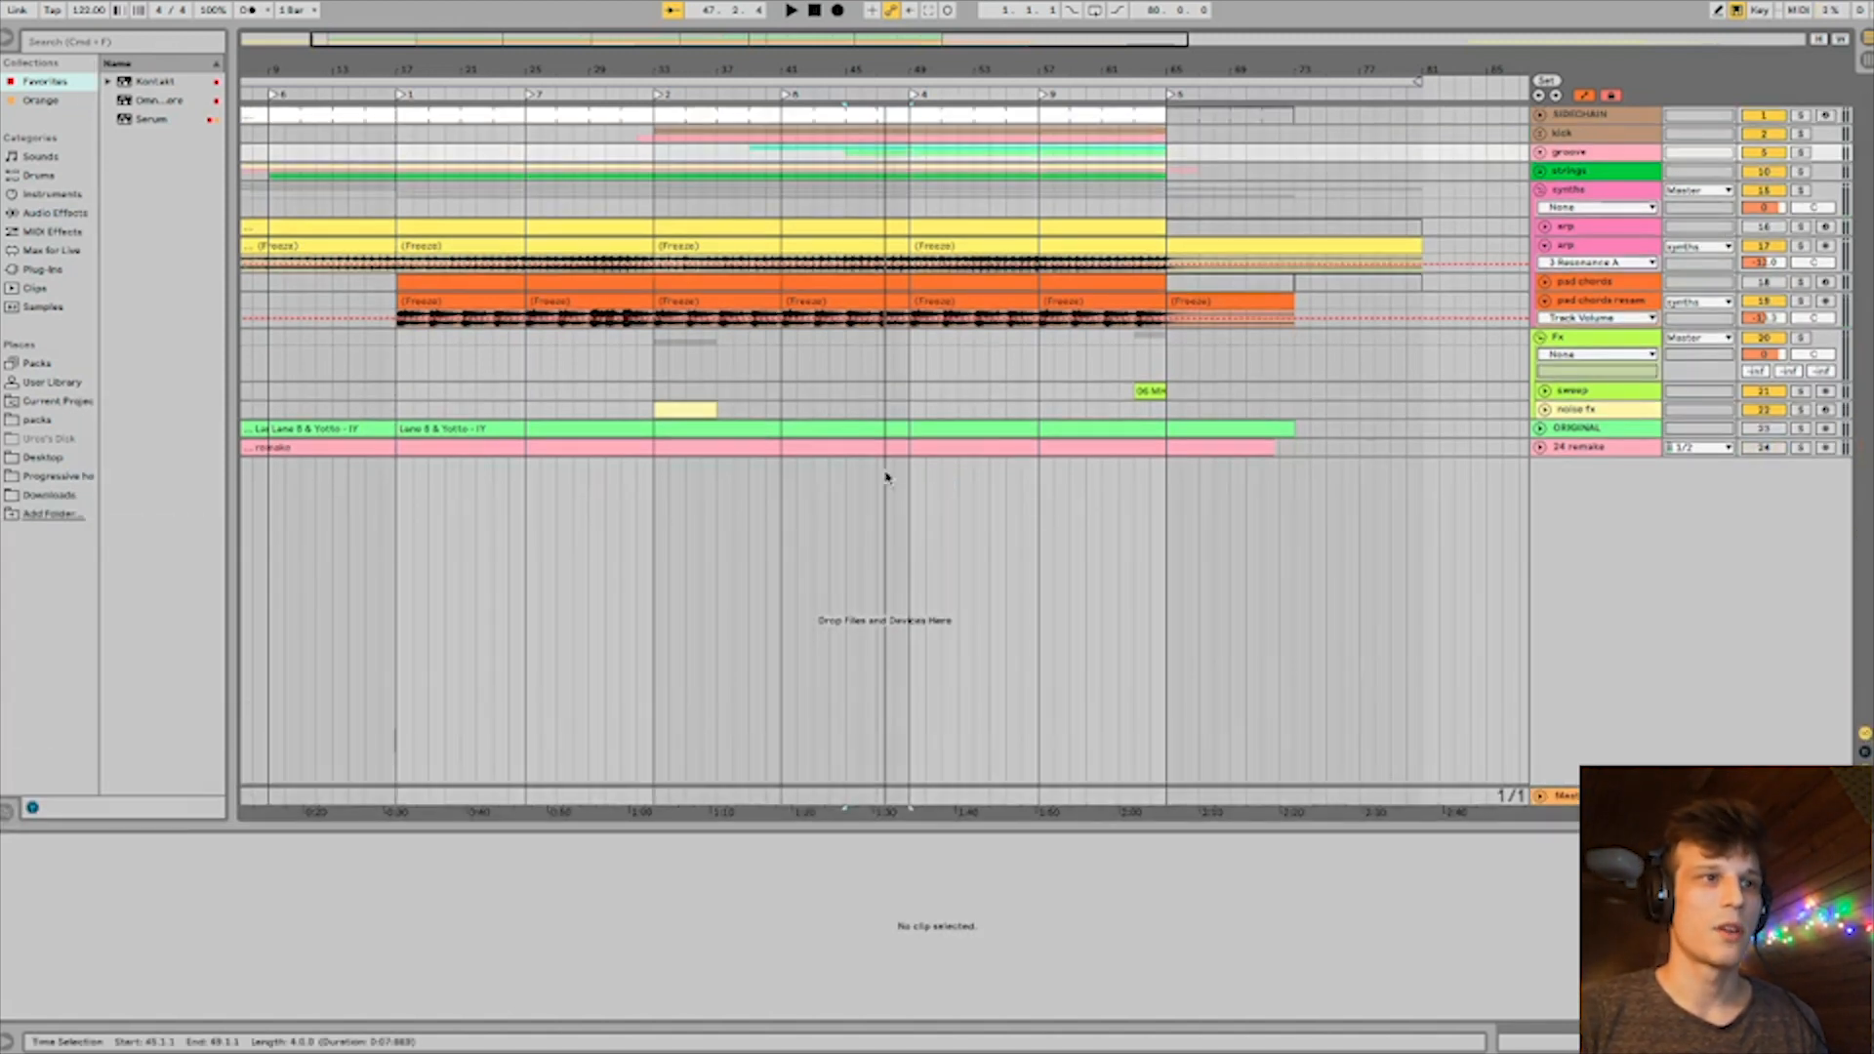
Solo and play the noise fx clip with its track's device chain shown, and fold the Fx group.
{"action": "left_click", "coordinate": [684, 408]}
{"action": "left_click", "coordinate": [1801, 410]}
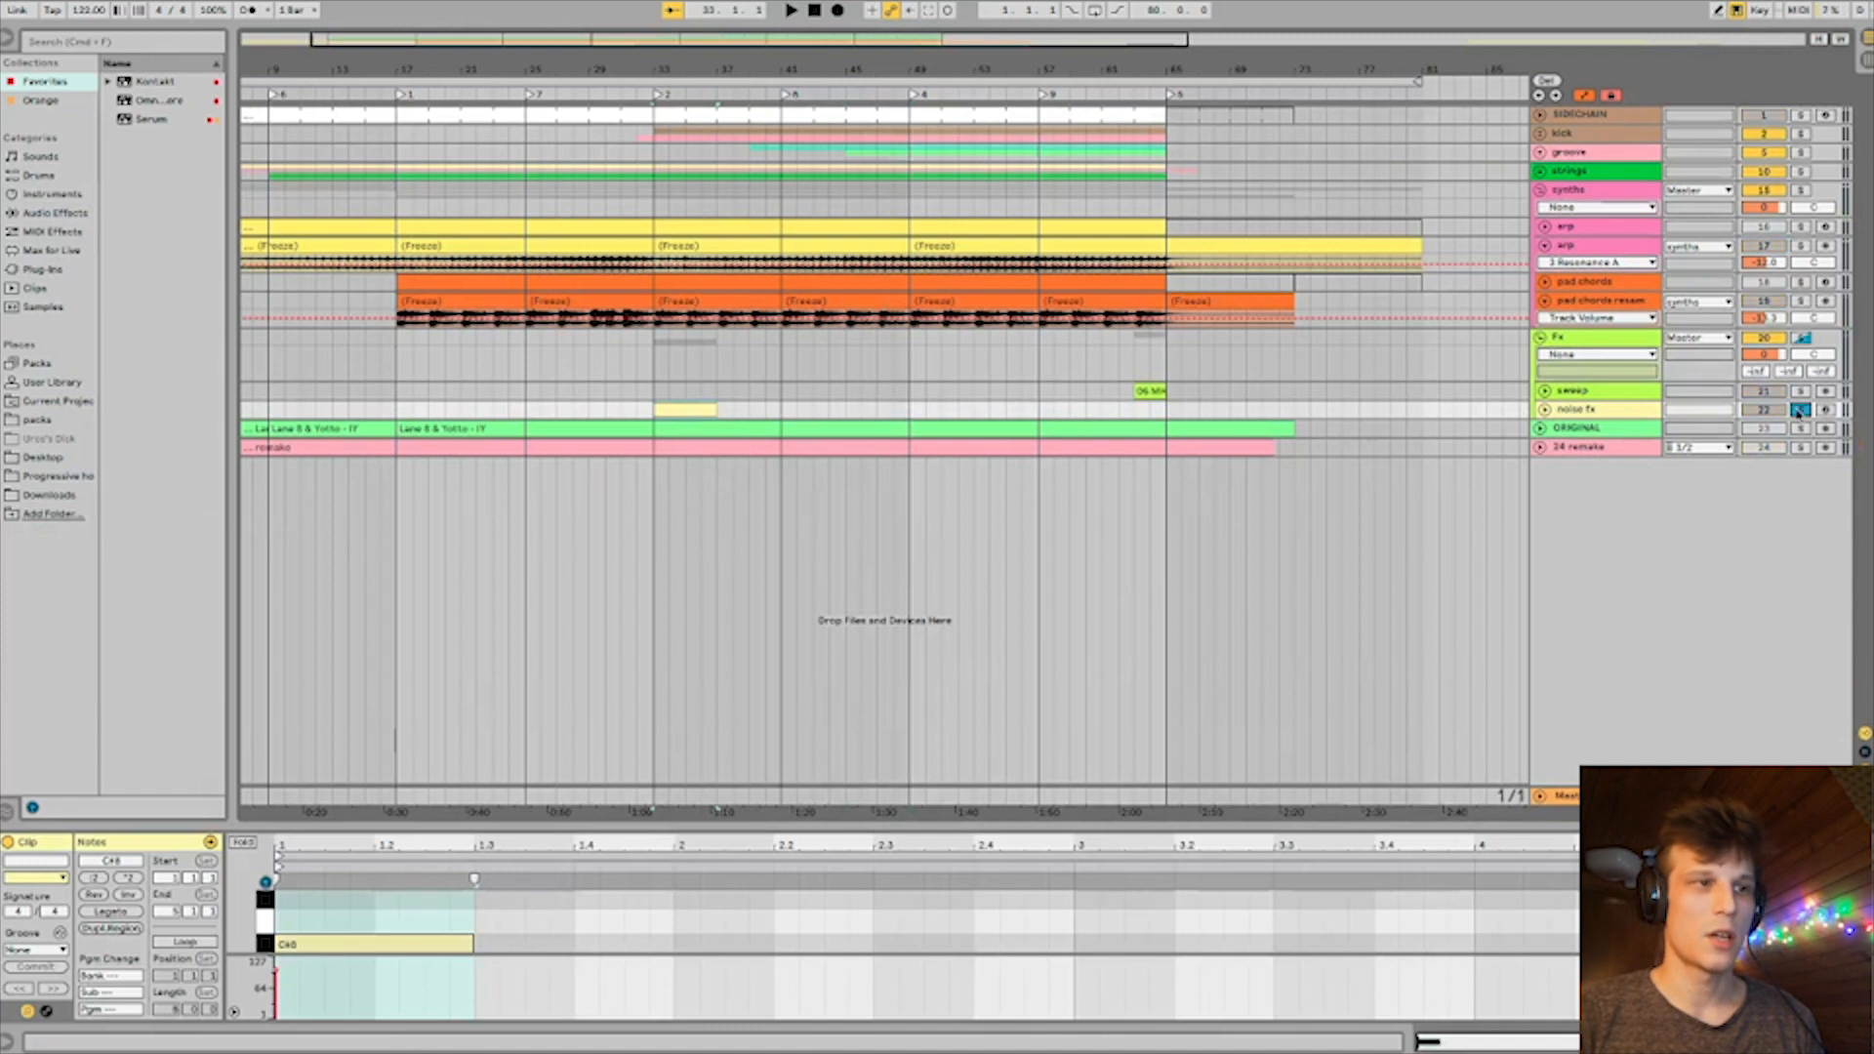
{"action": "key", "text": "shift+Tab"}
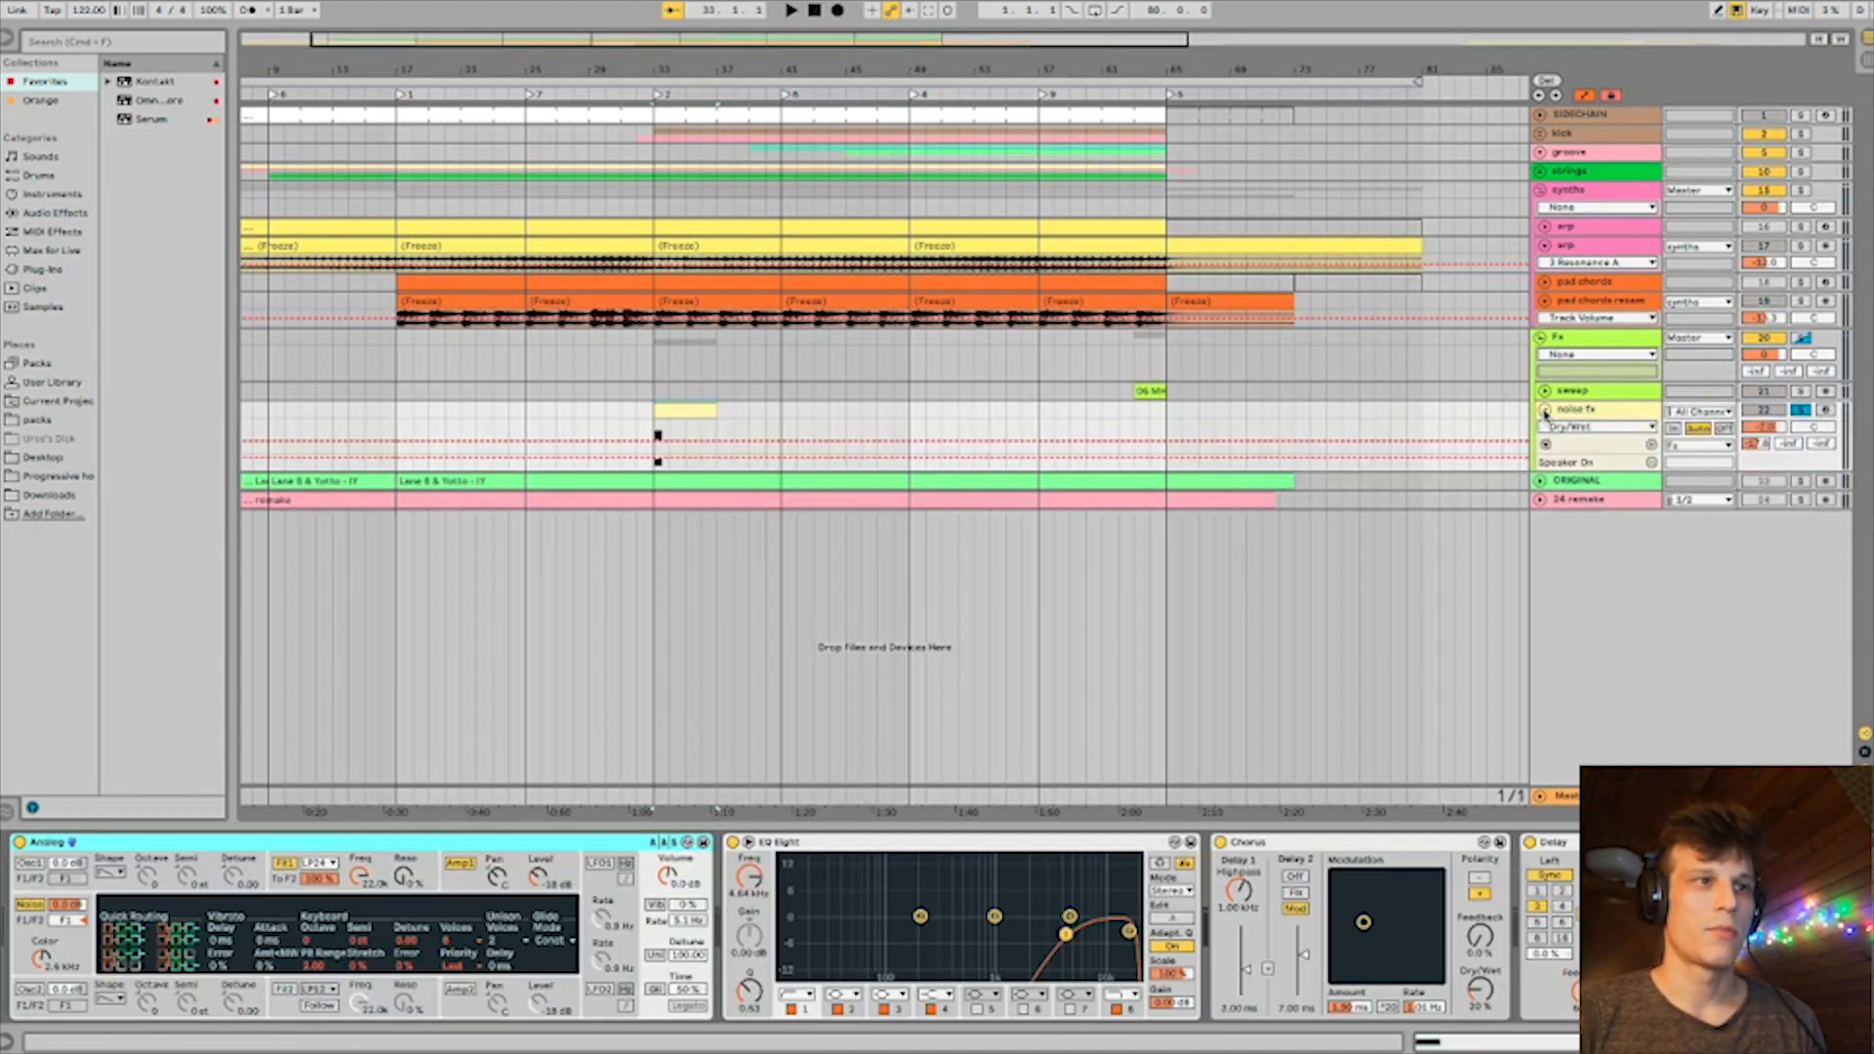
{"action": "key", "text": "space"}
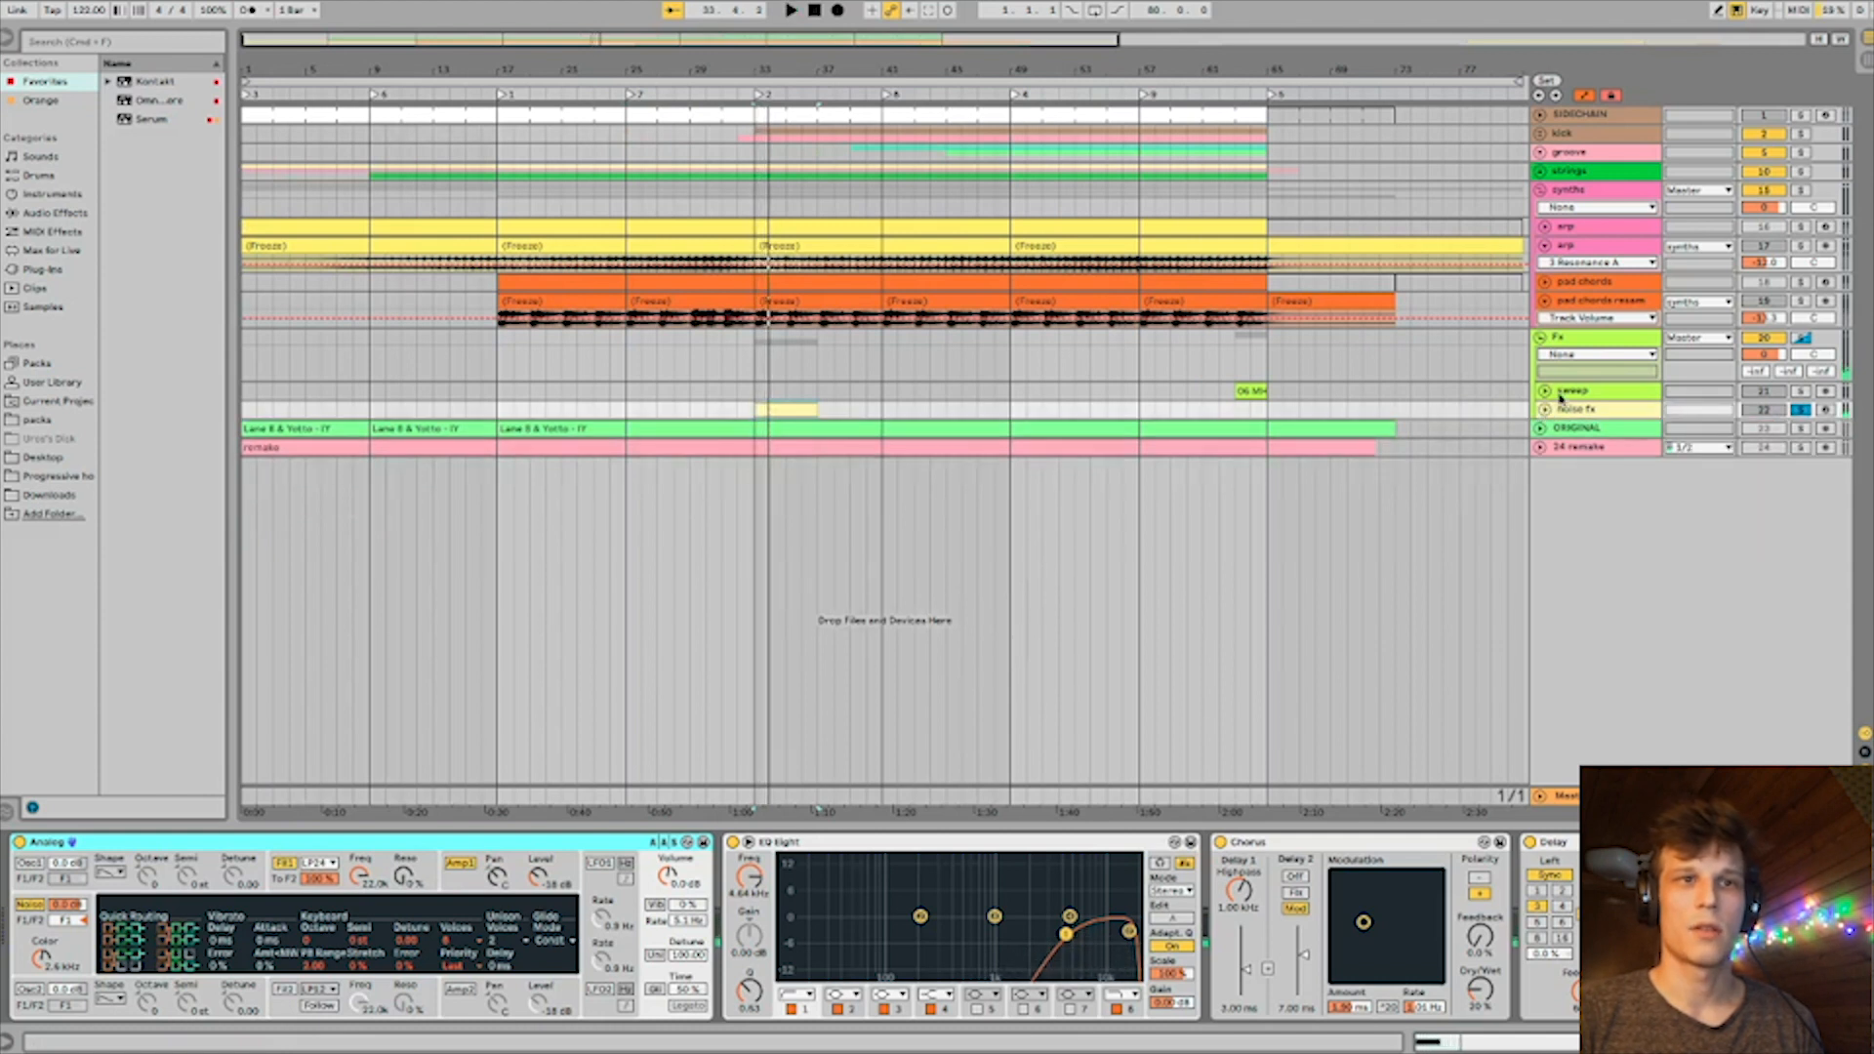
{"action": "key", "text": "space"}
{"action": "left_click", "coordinate": [1544, 391]}
{"action": "left_click", "coordinate": [1542, 337]}
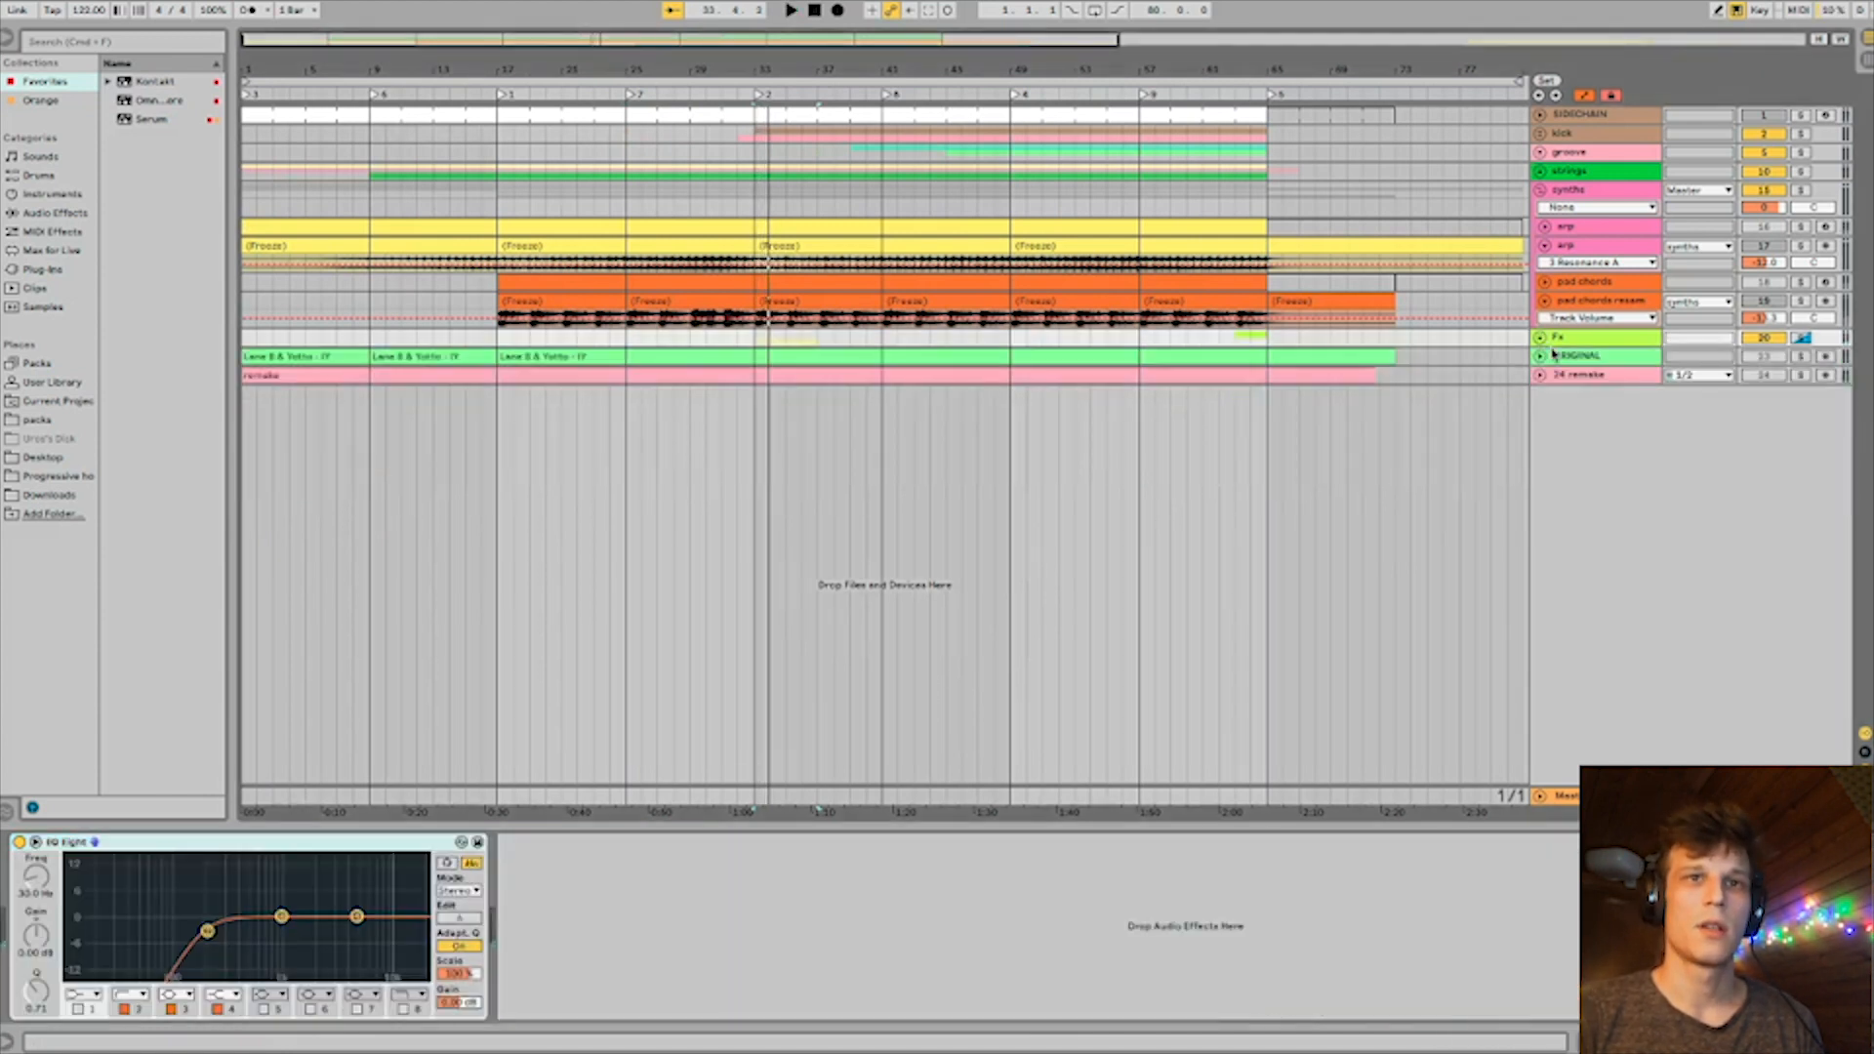
Unfold the kick group and examine the bassline track's device chain, from Serum through EQ Eight and Auto Filter.
{"action": "left_click", "coordinate": [1540, 115]}
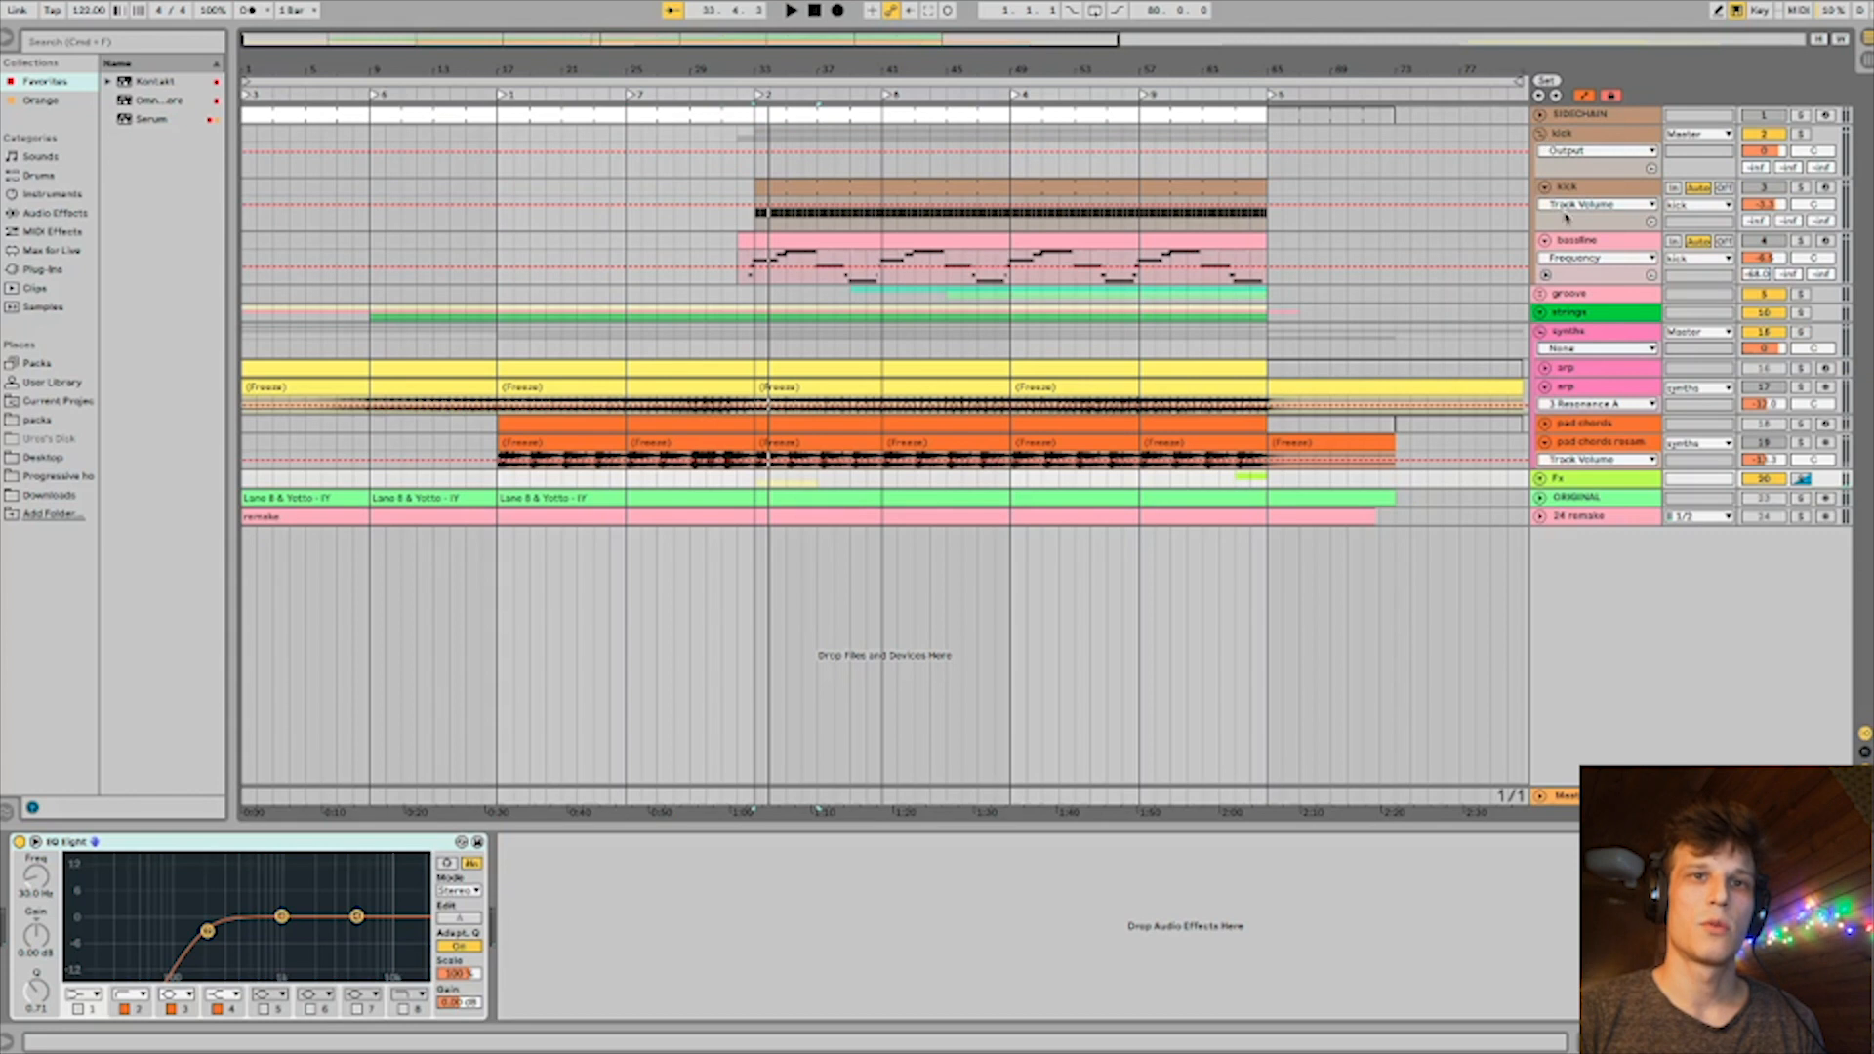
{"action": "left_click", "coordinate": [1574, 240]}
{"action": "left_click", "coordinate": [187, 844]}
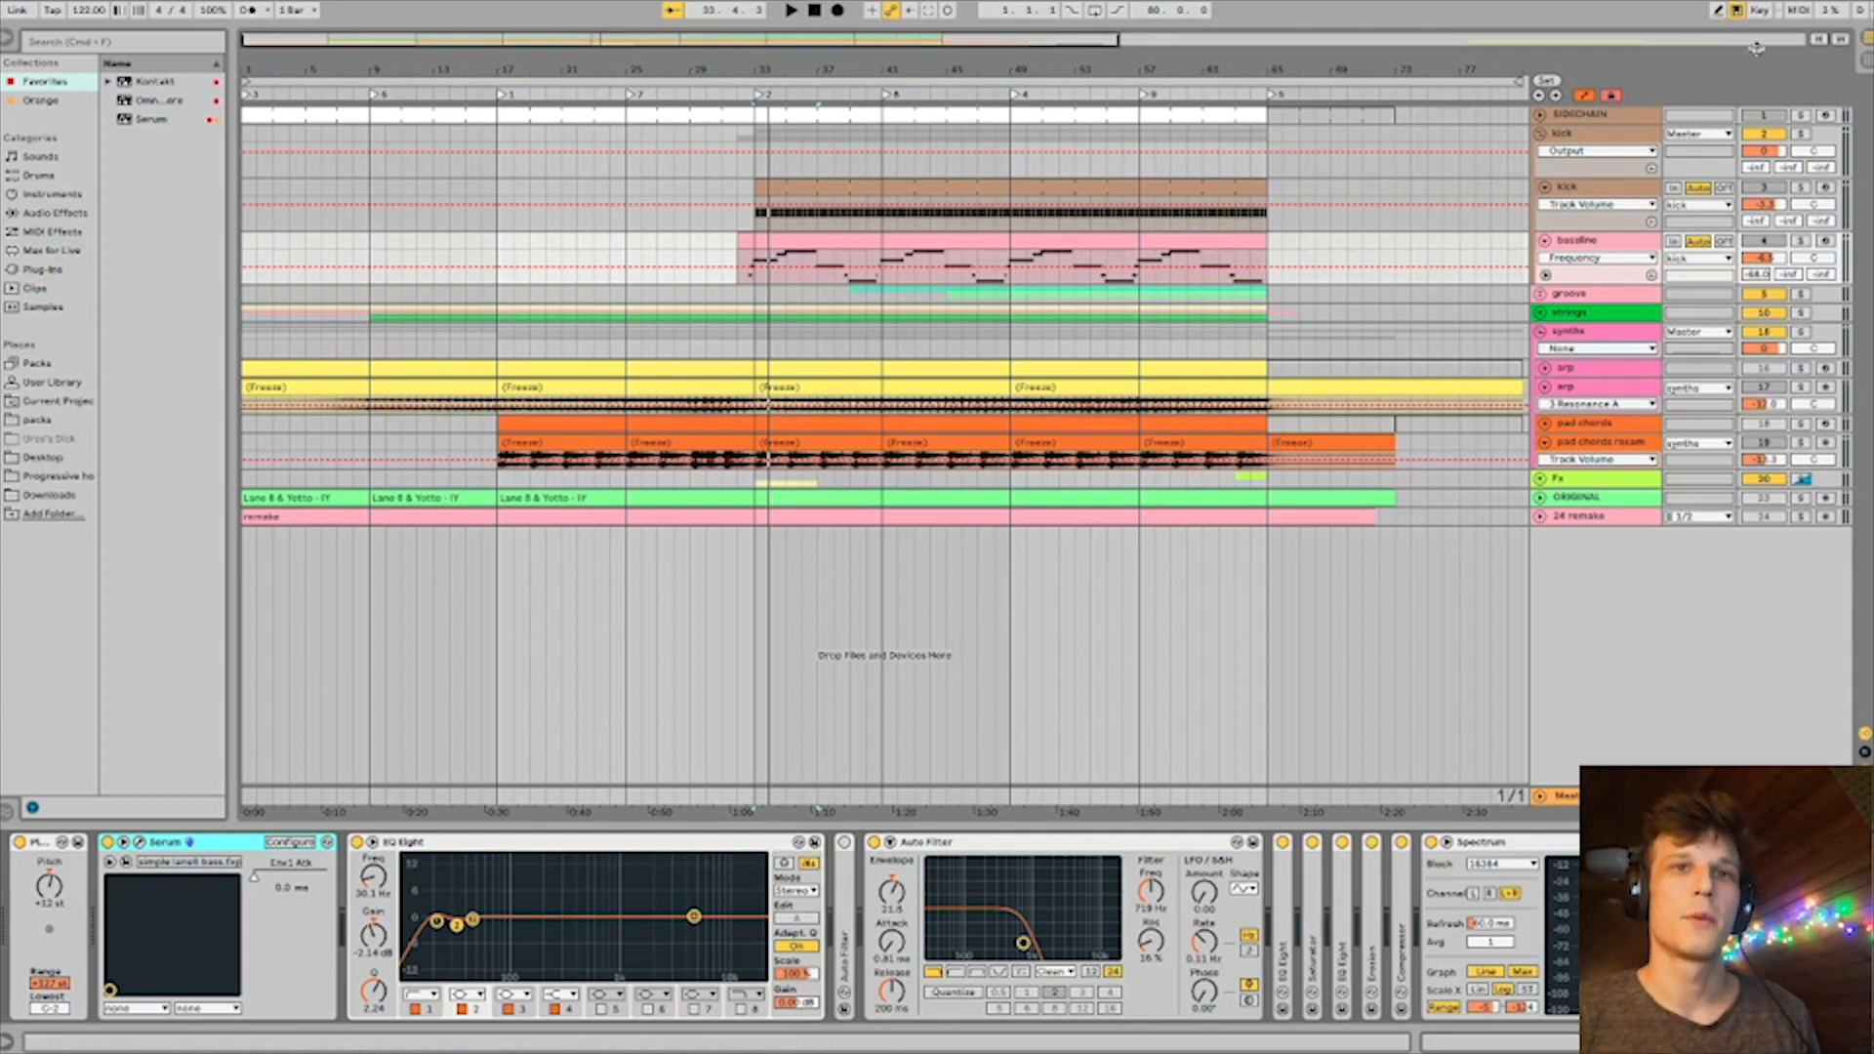
Fold the kick, bassline and resampled arp tracks, and the synths group.
{"action": "left_click", "coordinate": [1544, 187]}
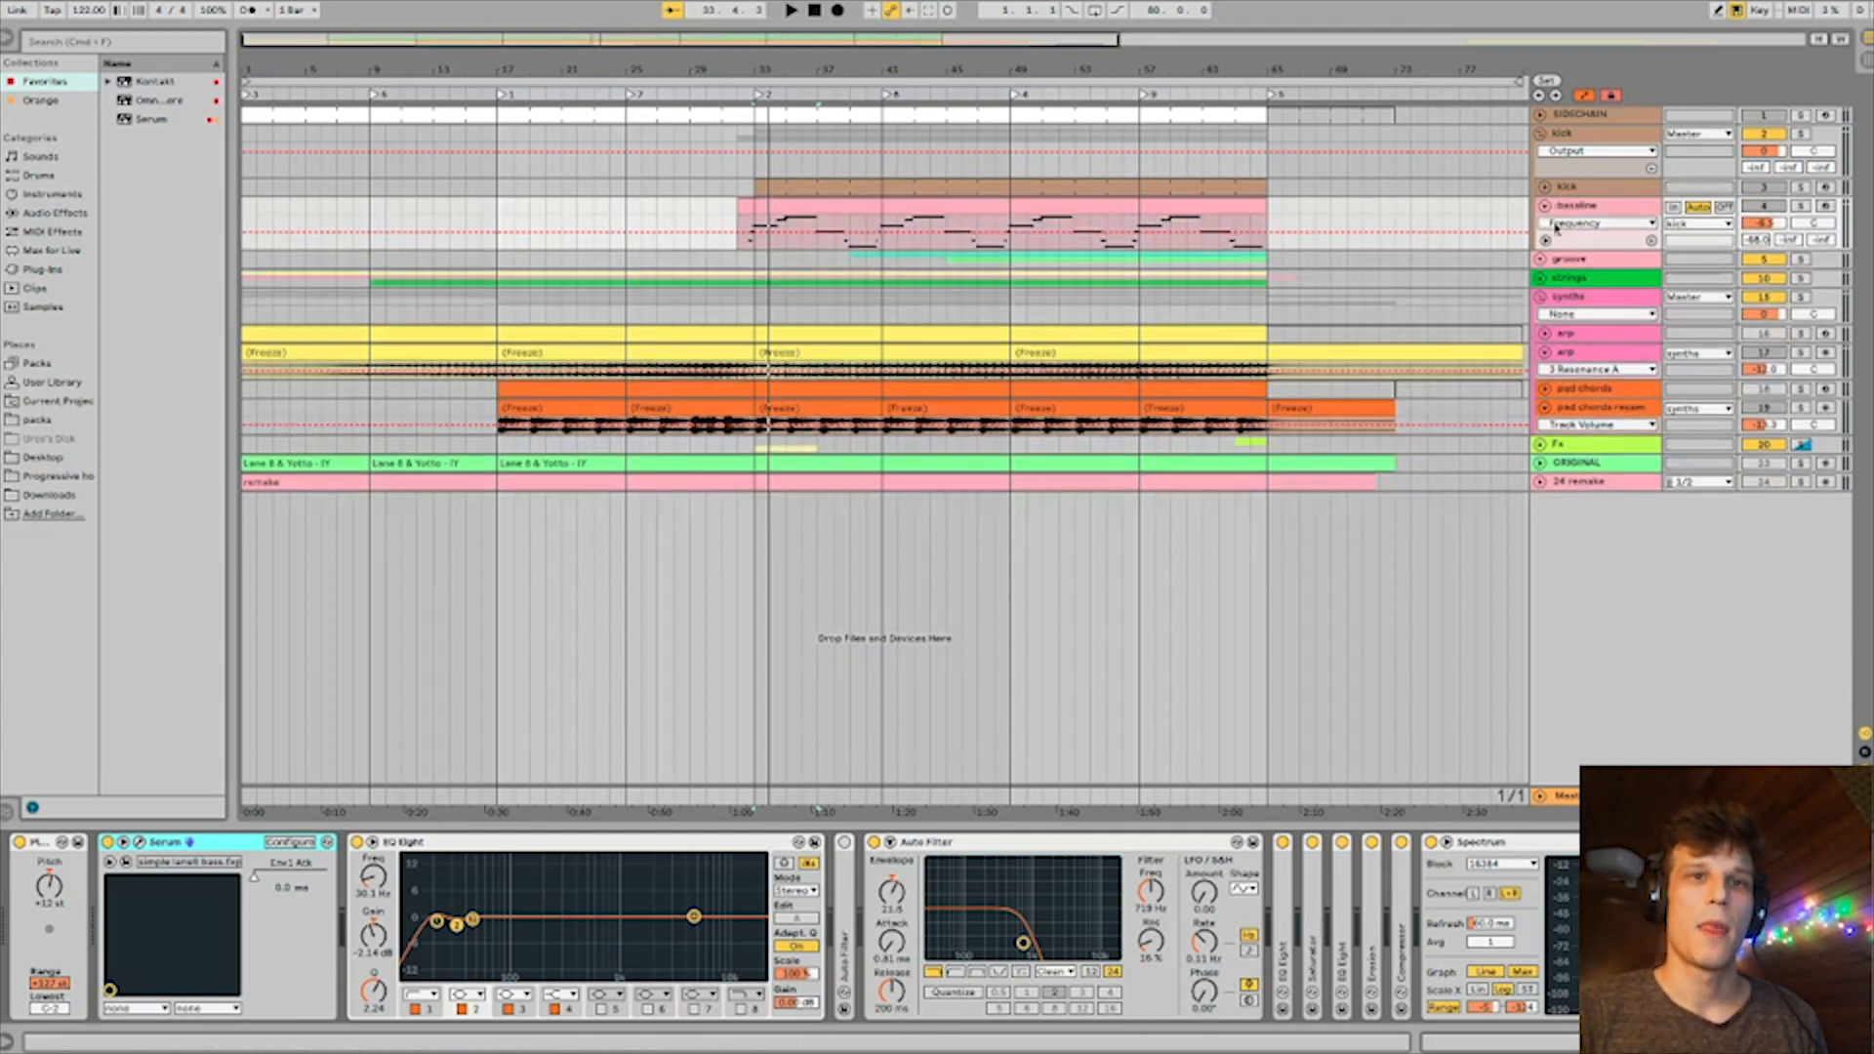
{"action": "left_click", "coordinate": [1545, 205]}
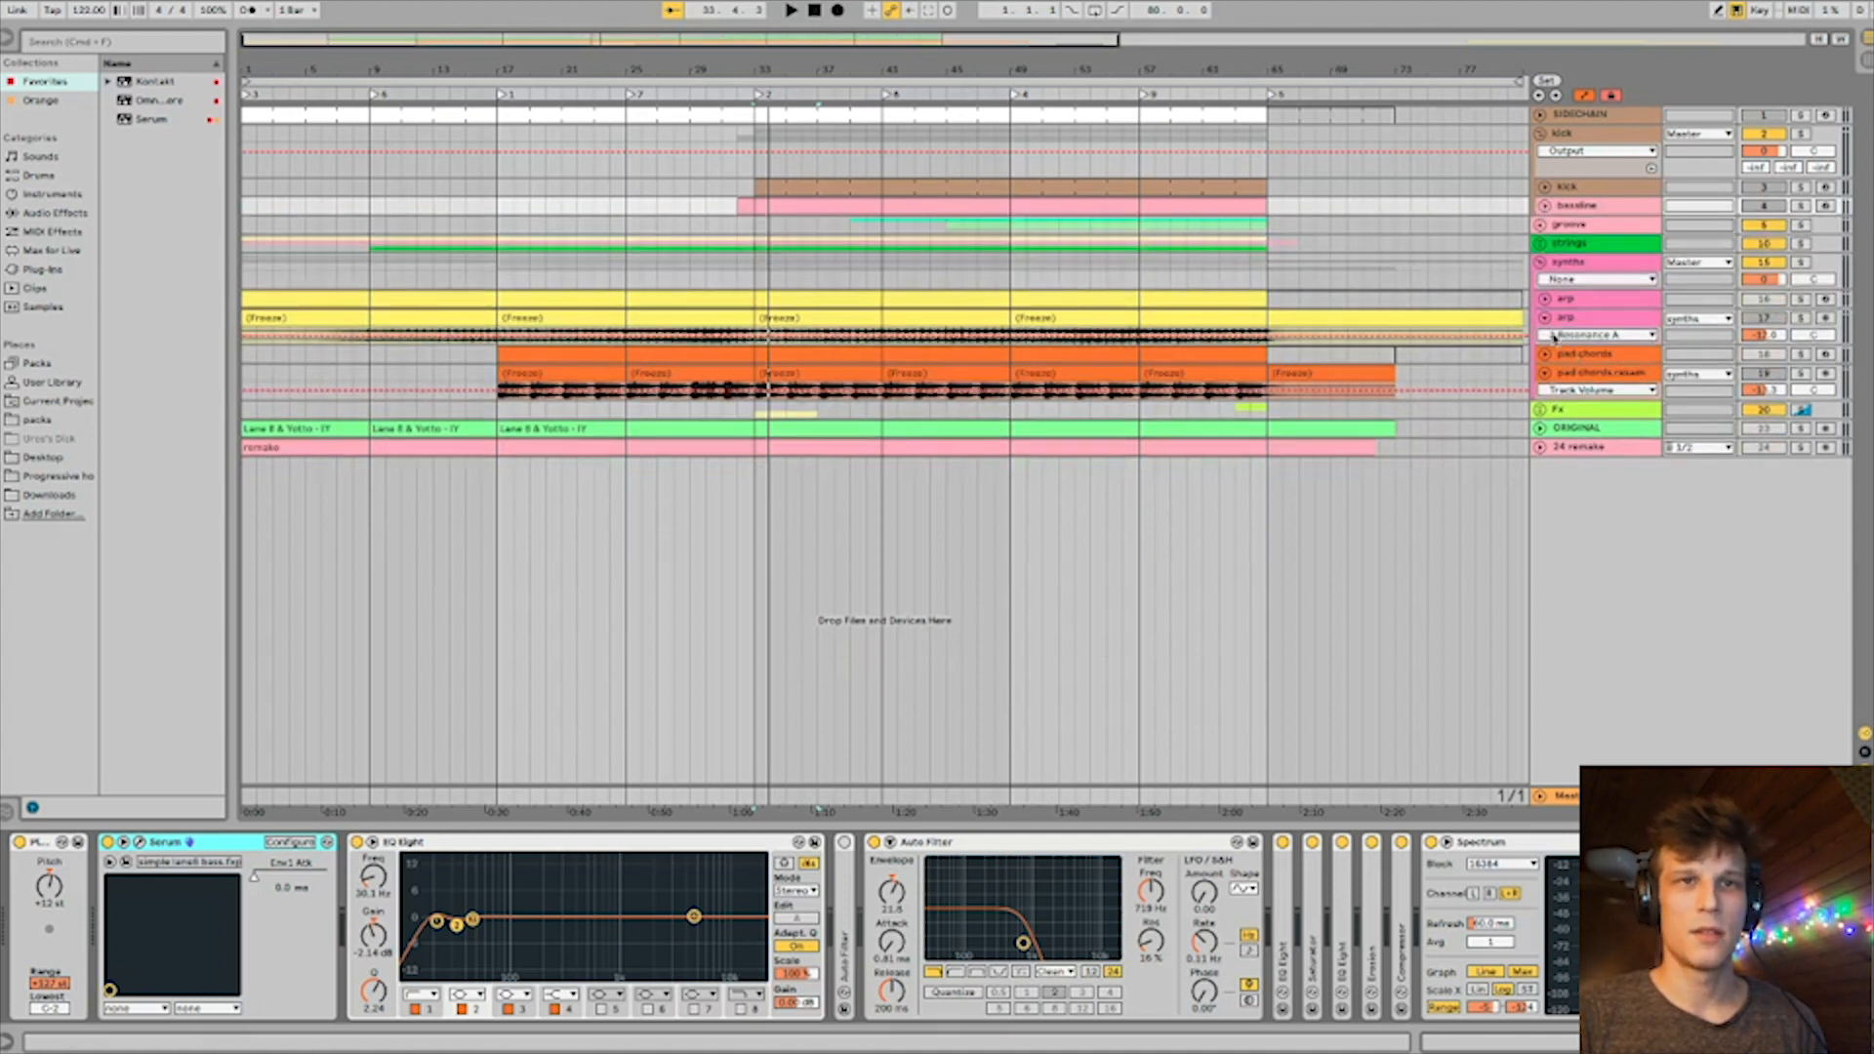
{"action": "left_click", "coordinate": [1545, 319]}
{"action": "left_click", "coordinate": [1543, 261]}
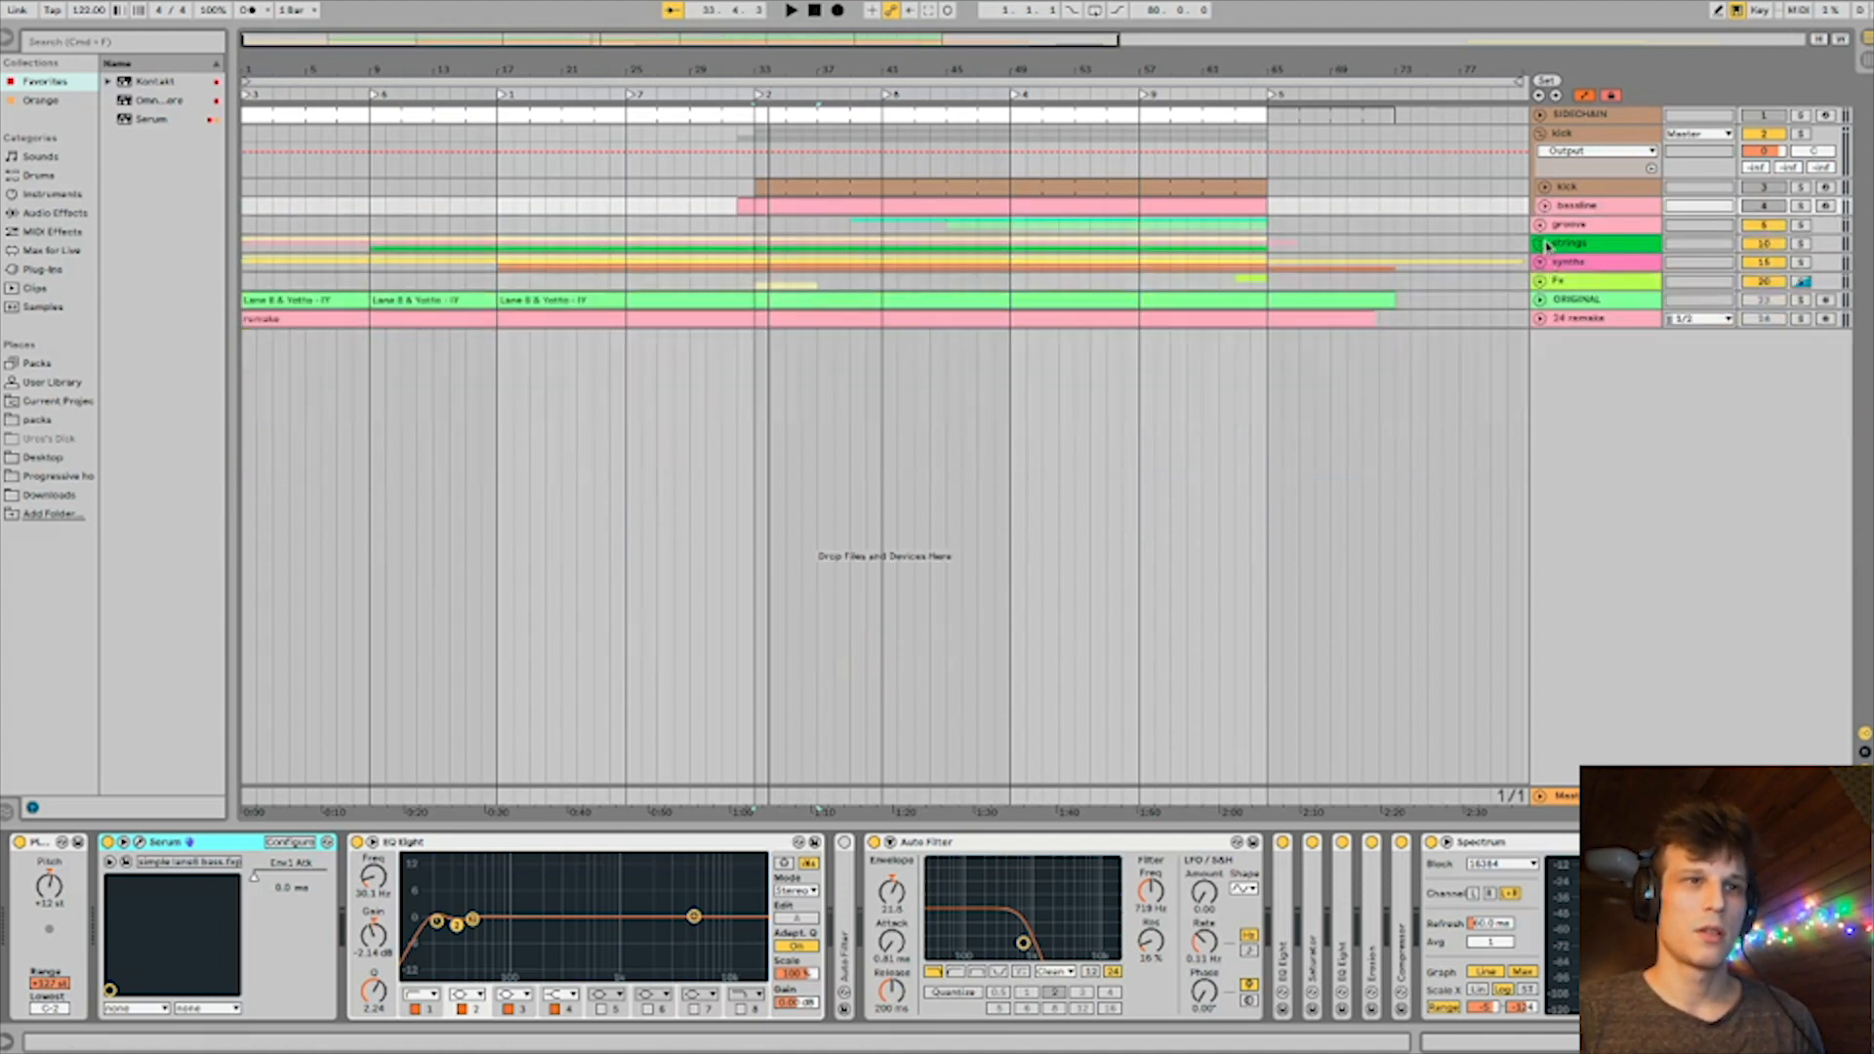
Unfold the strings, synths and Fx groups to review their tracks, and fold the Fx, kick and strings groups again.
{"action": "left_click", "coordinate": [1542, 243]}
{"action": "left_click", "coordinate": [1539, 426]}
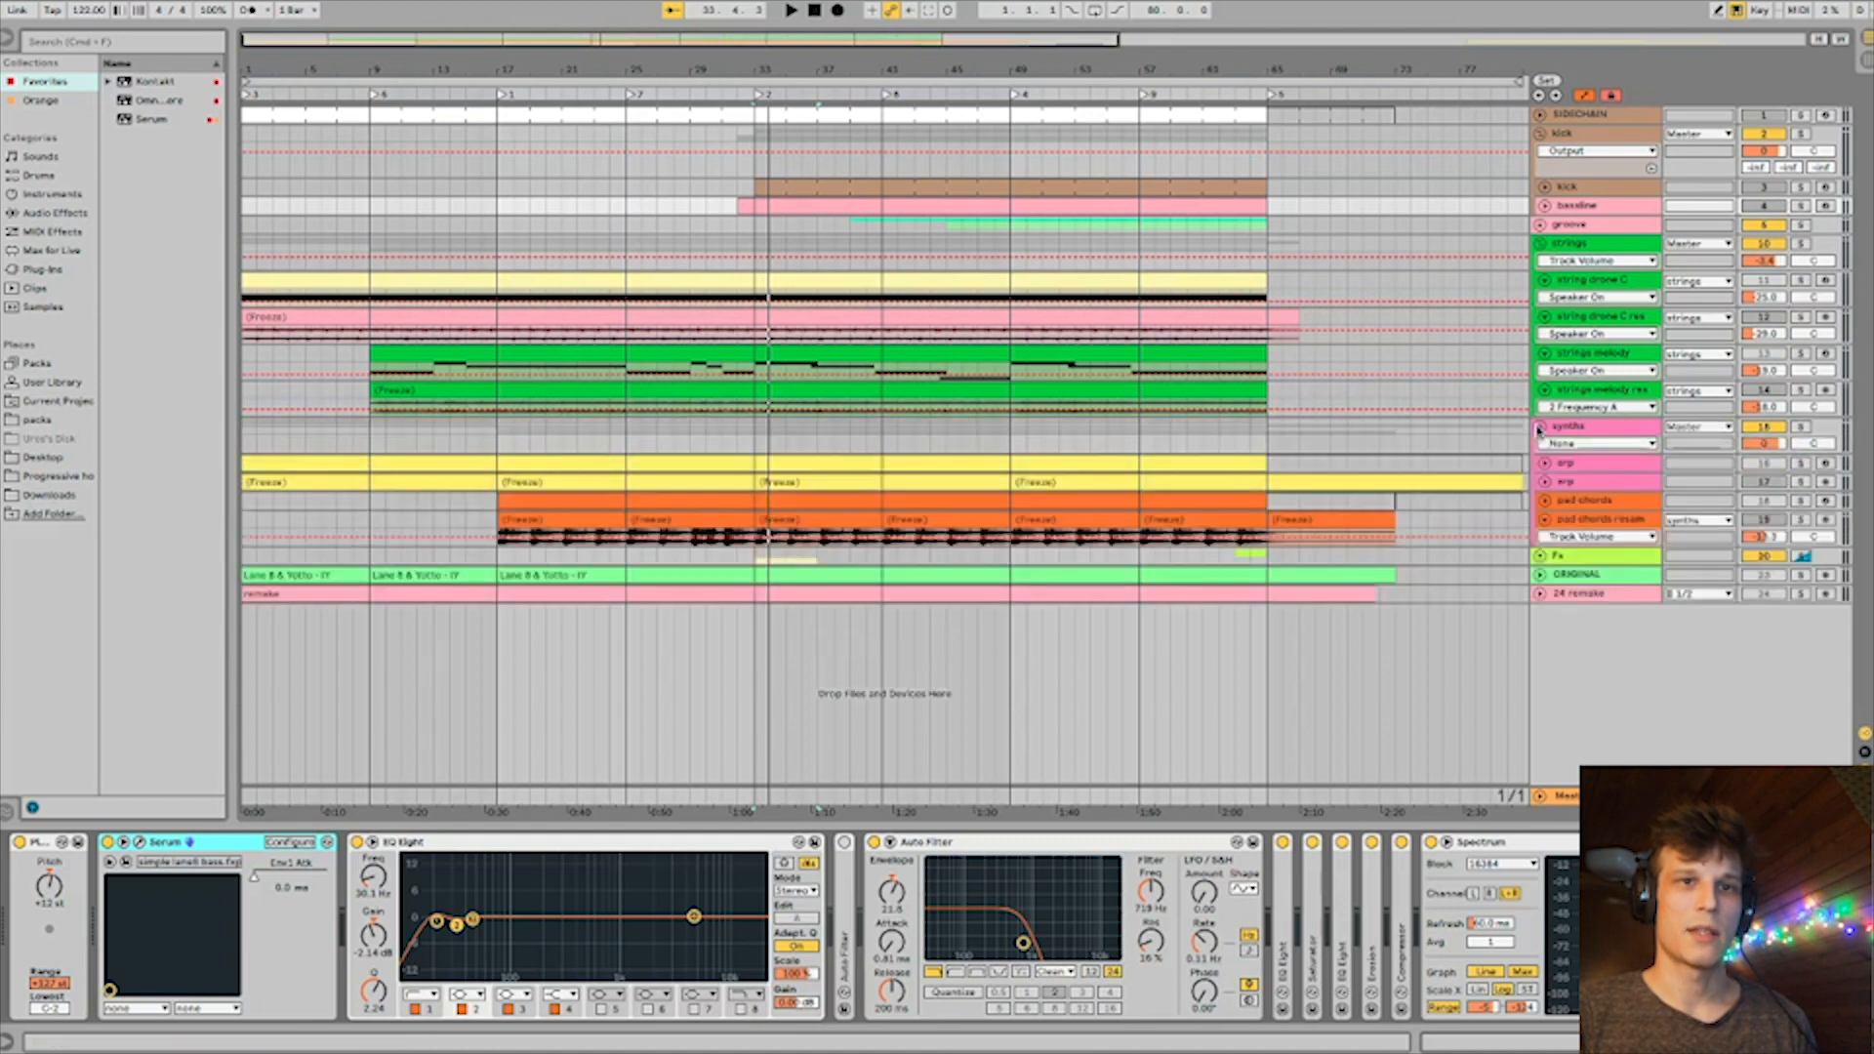
{"action": "left_click", "coordinate": [1543, 556]}
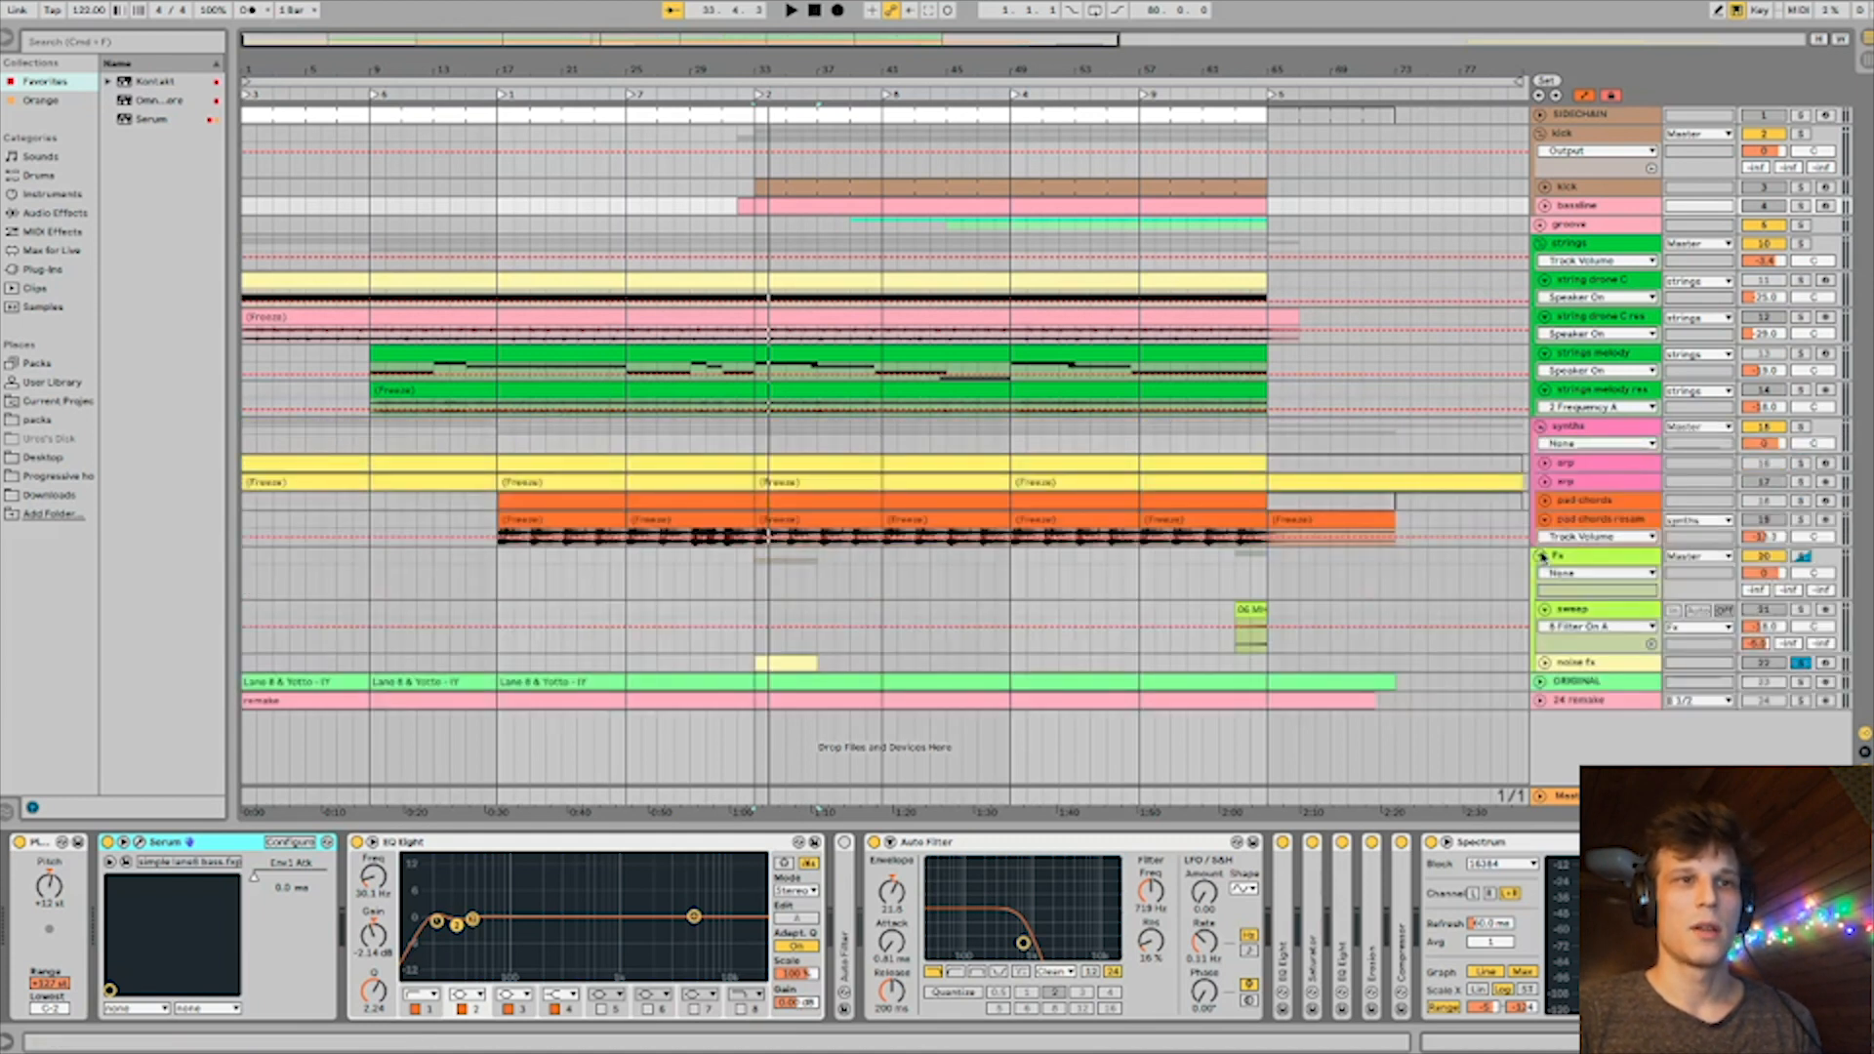
{"action": "left_click", "coordinate": [1541, 556]}
{"action": "left_click", "coordinate": [1542, 133]}
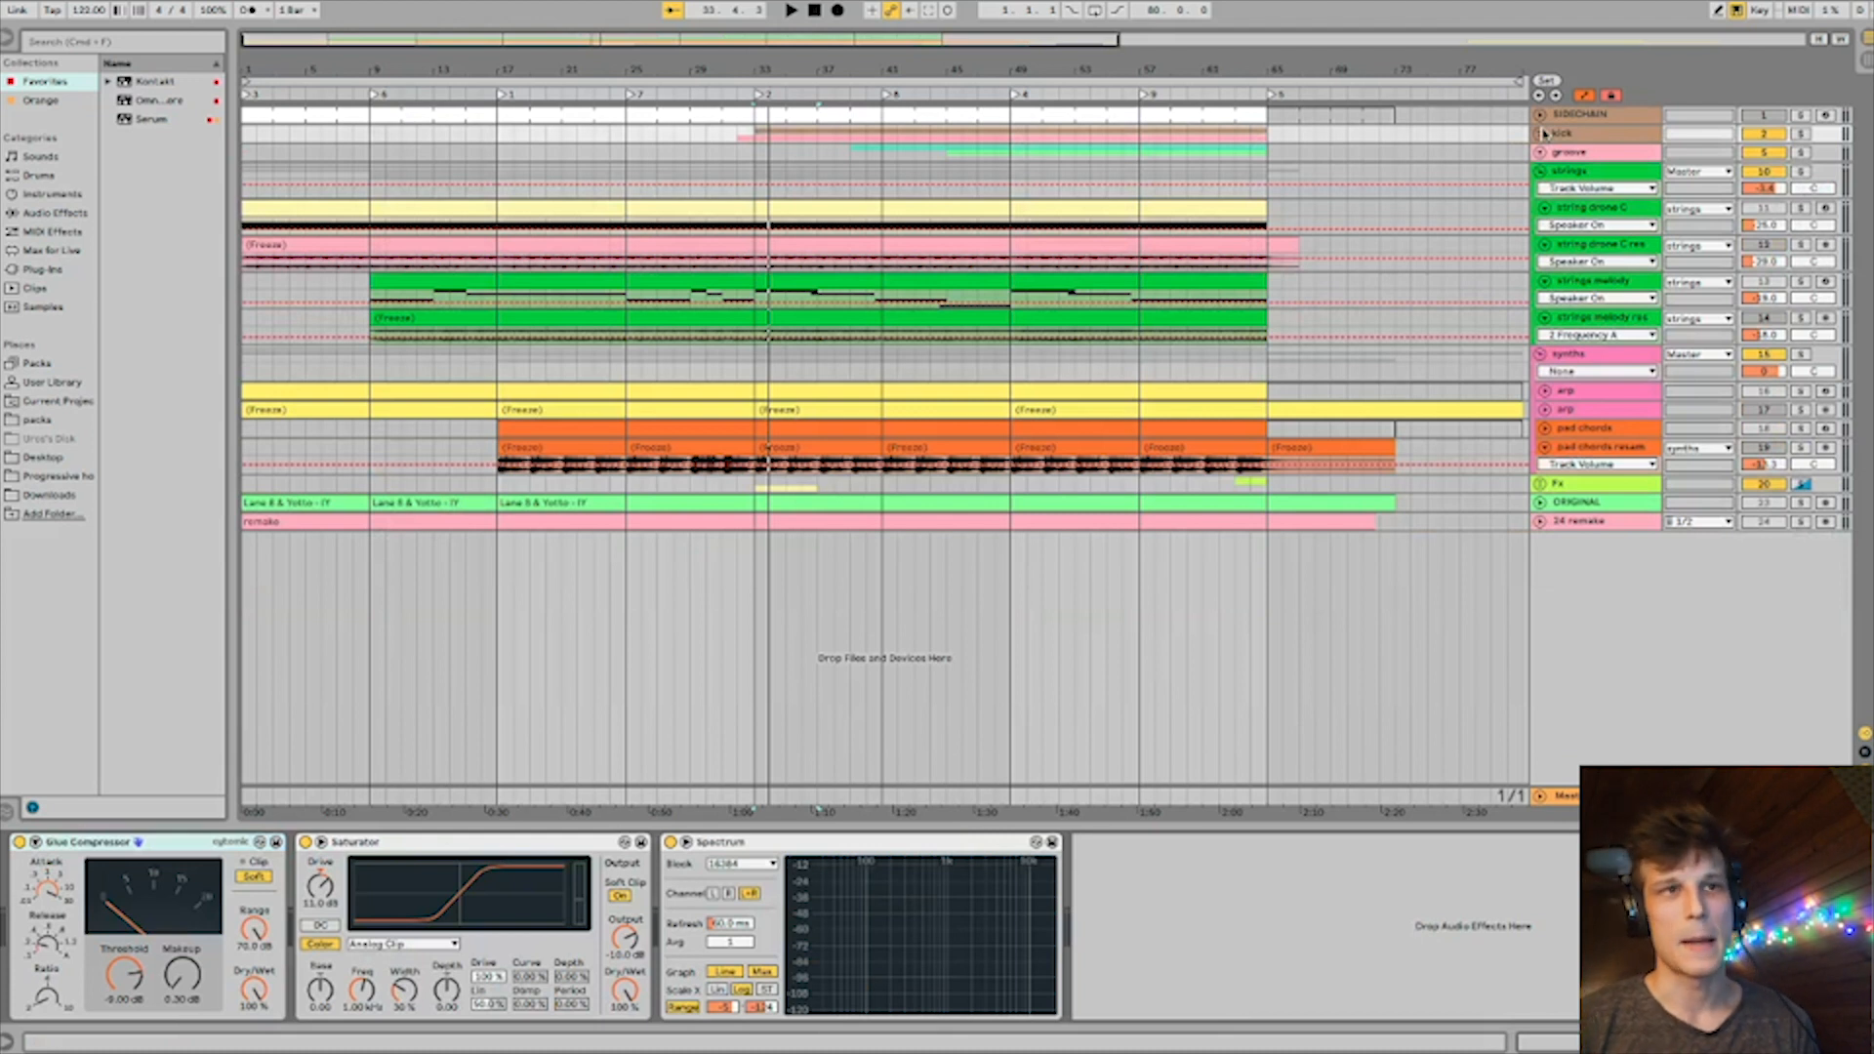
{"action": "left_click", "coordinate": [1541, 172]}
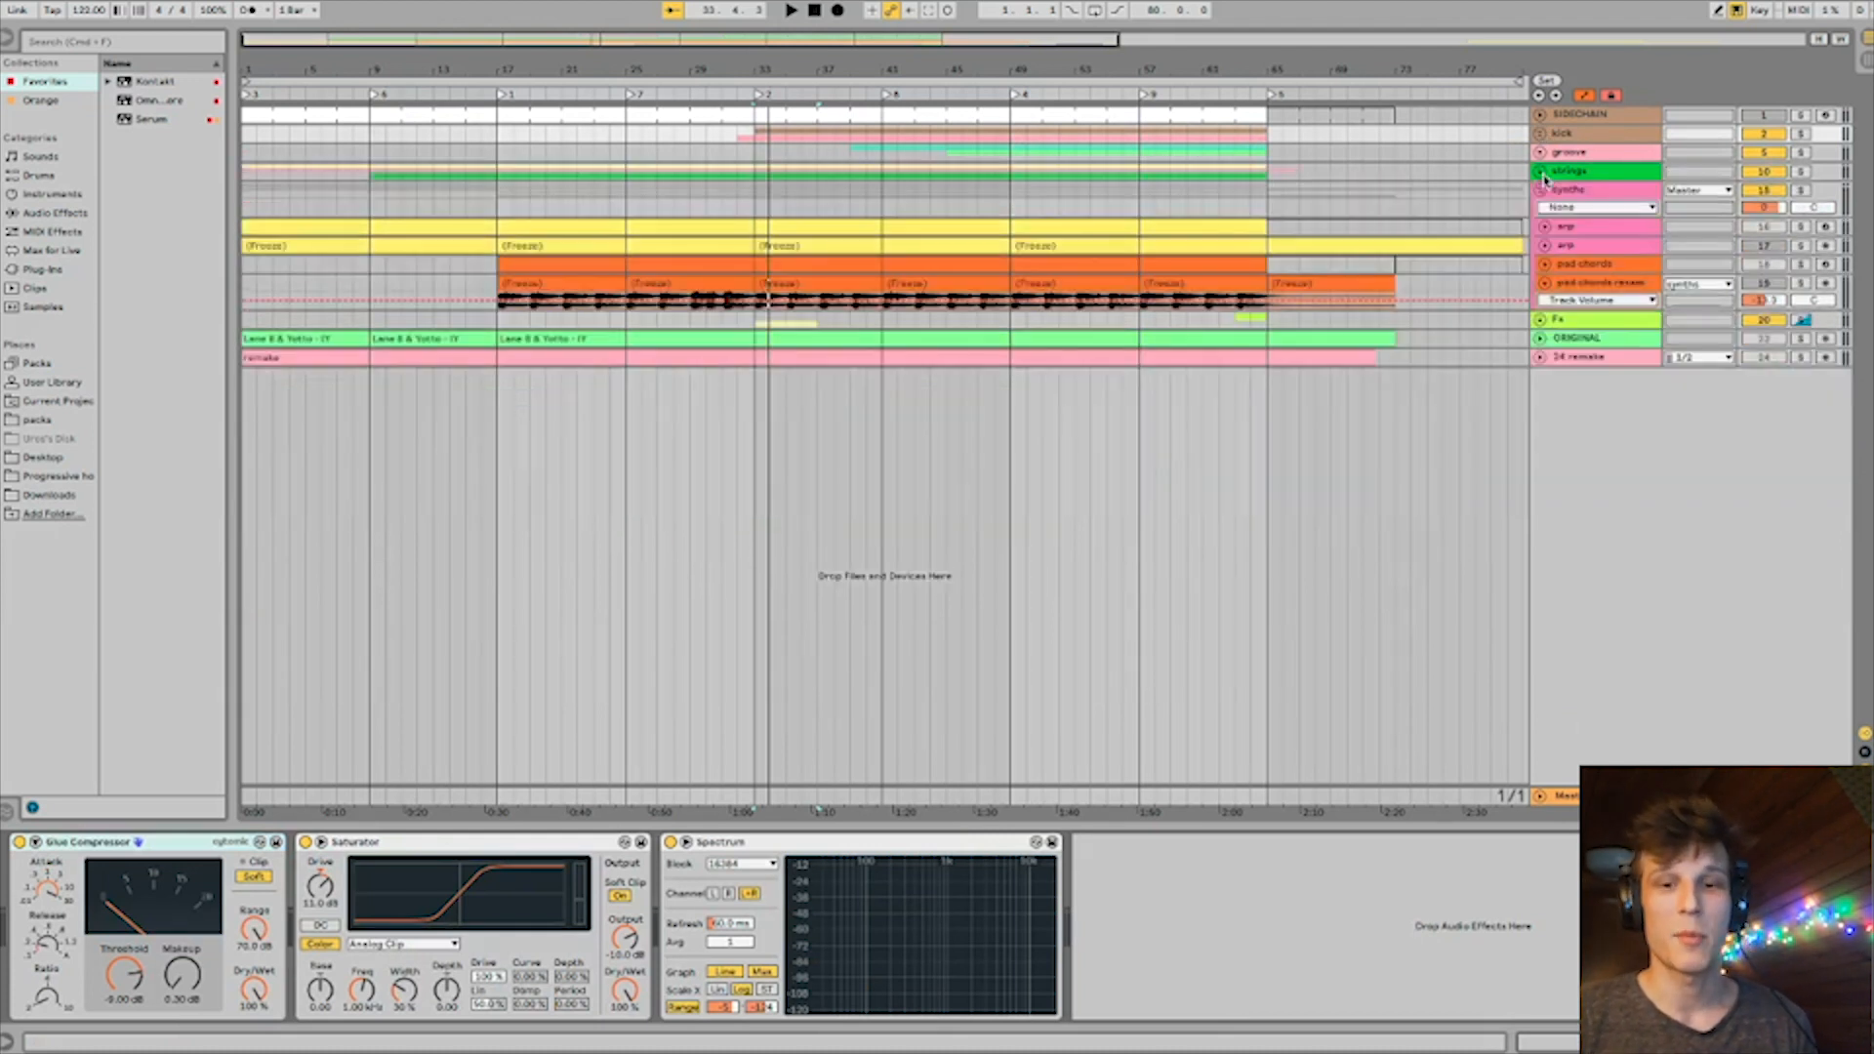